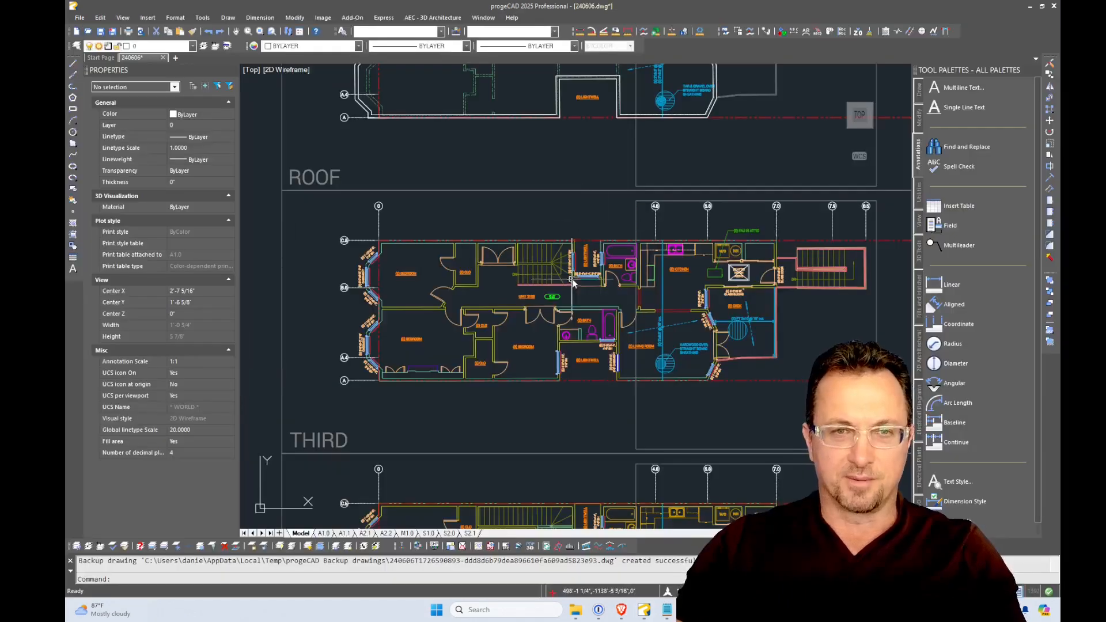
Set the docked Properties palette to auto-hide so that it collapses beside the drawing area.
{"action": "scroll", "coordinate": [821, 242], "scroll_direction": "down", "scroll_amount": 1}
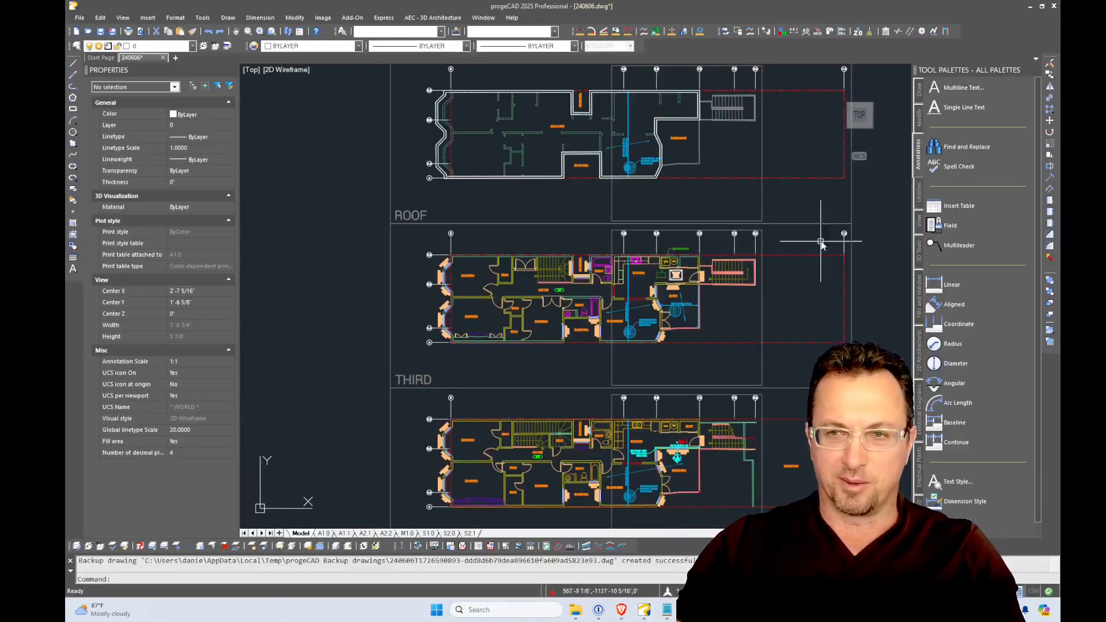
{"action": "scroll", "coordinate": [649, 233], "scroll_direction": "up", "scroll_amount": 2}
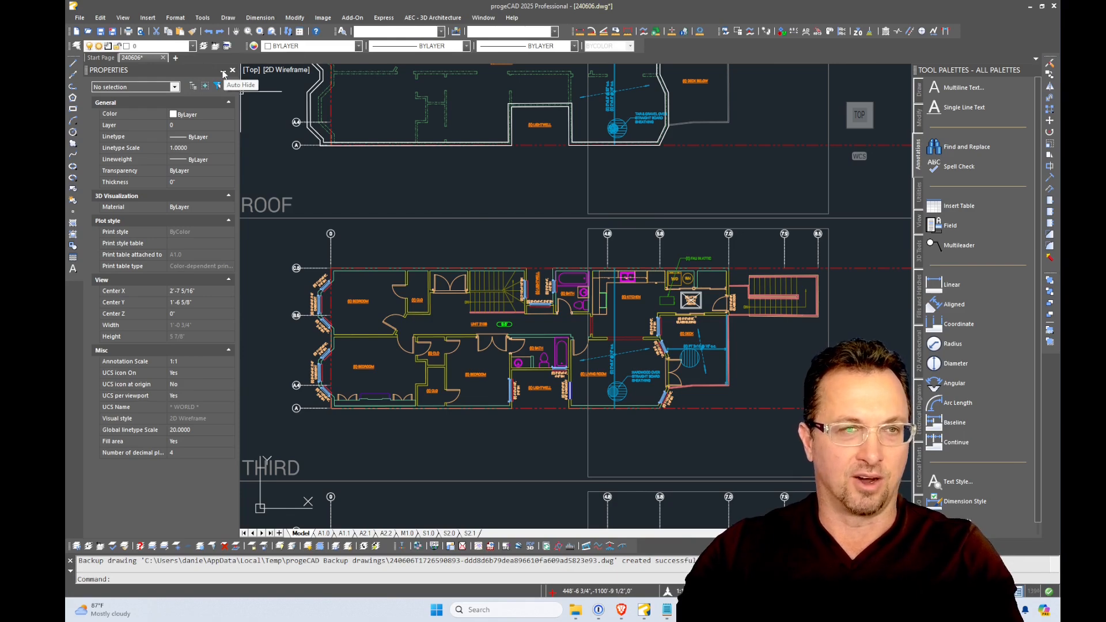
{"action": "left_click", "coordinate": [223, 73]}
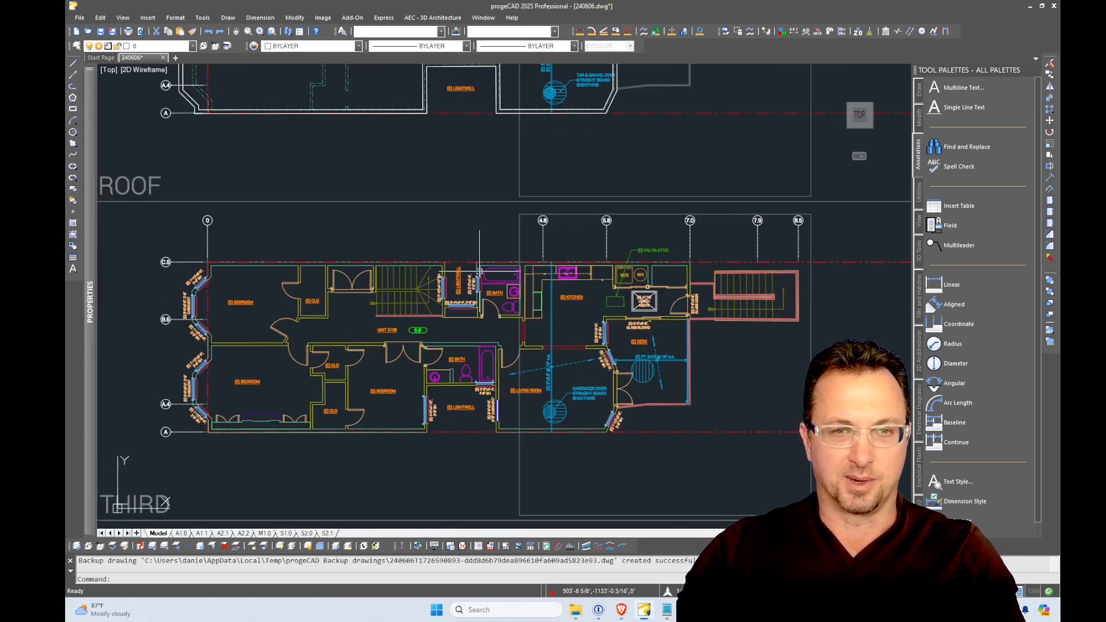
{"action": "scroll", "coordinate": [604, 237], "scroll_direction": "down", "scroll_amount": 1}
{"action": "scroll", "coordinate": [437, 233], "scroll_direction": "down", "scroll_amount": 2}
{"action": "scroll", "coordinate": [565, 233], "scroll_direction": "up", "scroll_amount": 1}
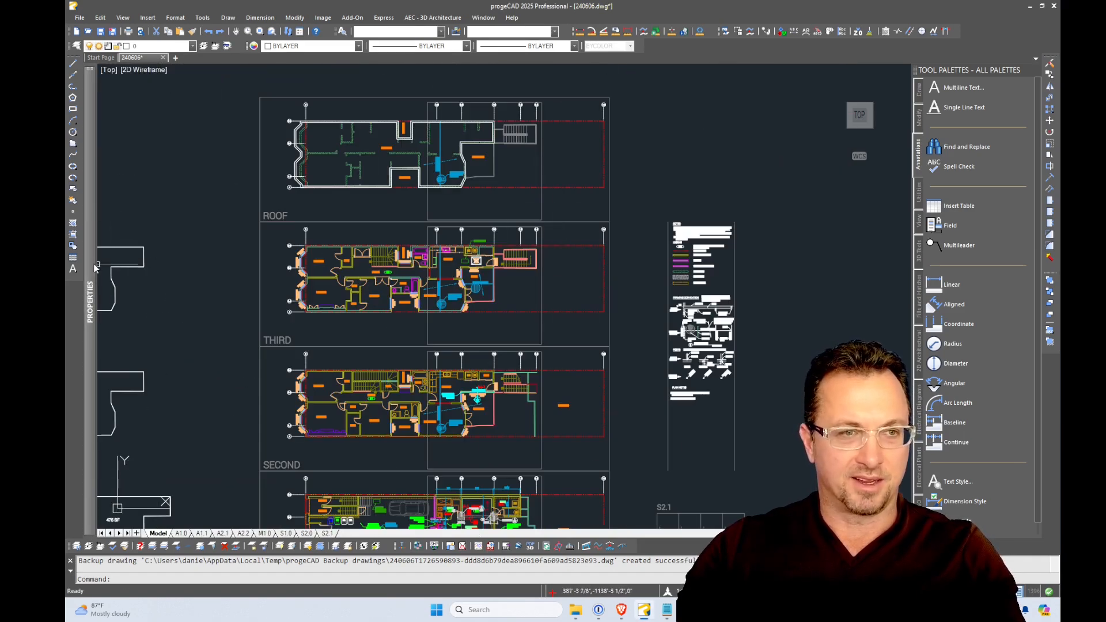
Reveal the collapsed Properties palette and pin it open, then return it to auto-hide.
{"action": "mouse_move", "coordinate": [92, 268]}
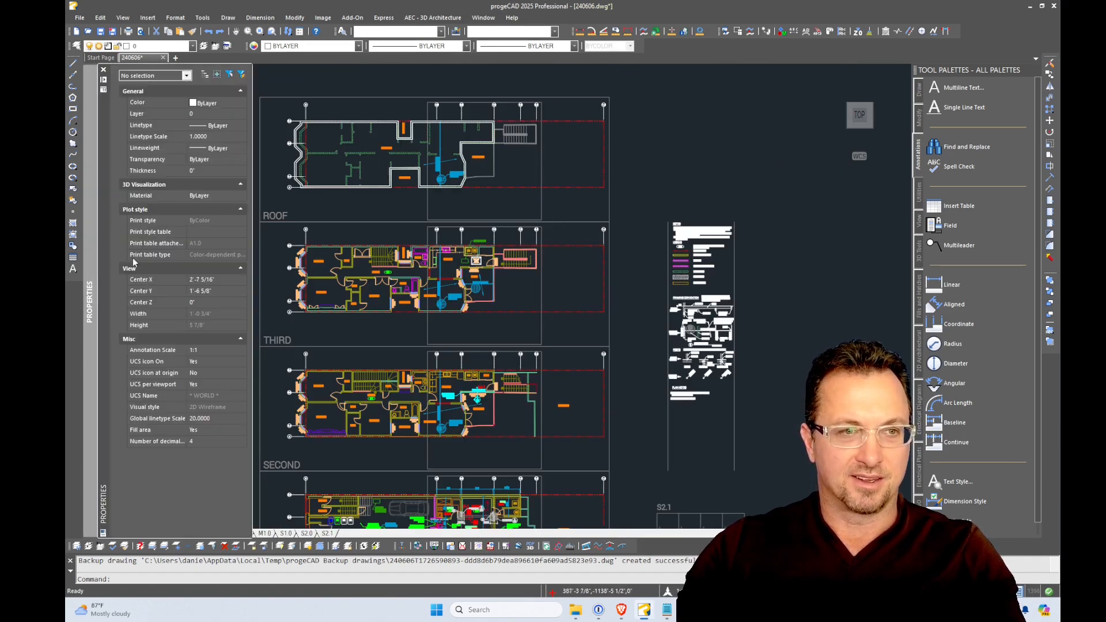
{"action": "left_click", "coordinate": [399, 171]}
{"action": "key", "text": "Escape"}
{"action": "mouse_move", "coordinate": [89, 212]}
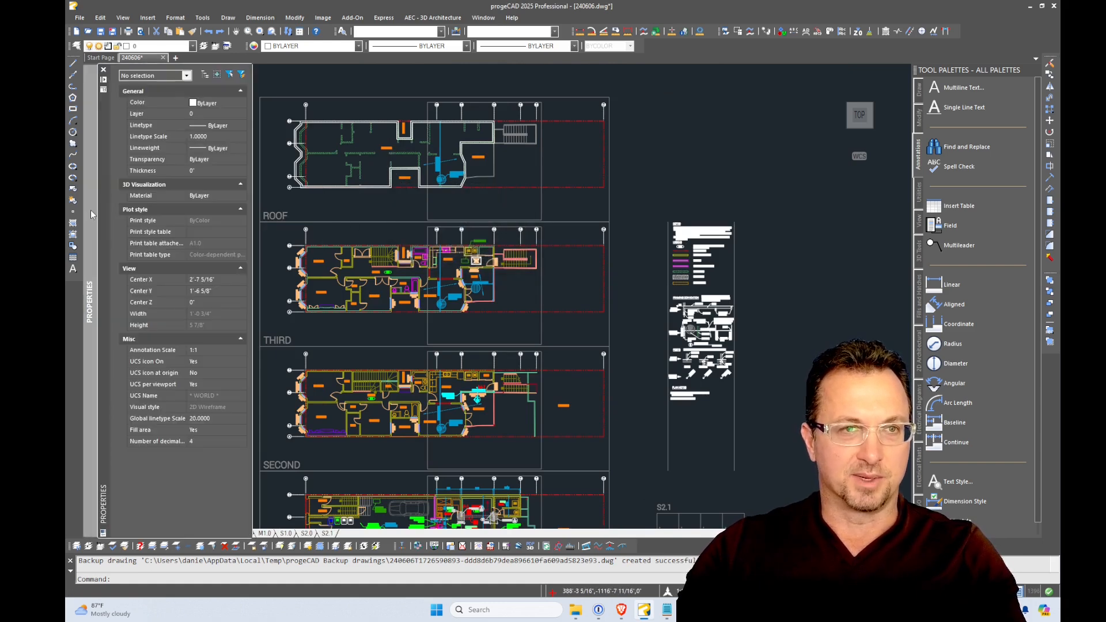
{"action": "left_click", "coordinate": [104, 81]}
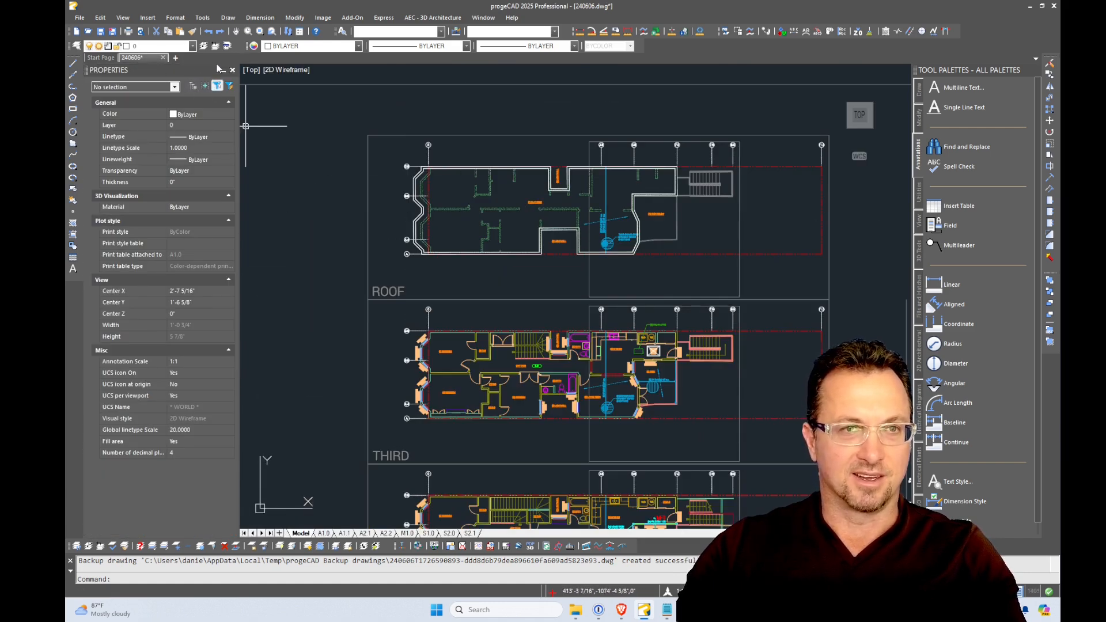
{"action": "left_click", "coordinate": [226, 82]}
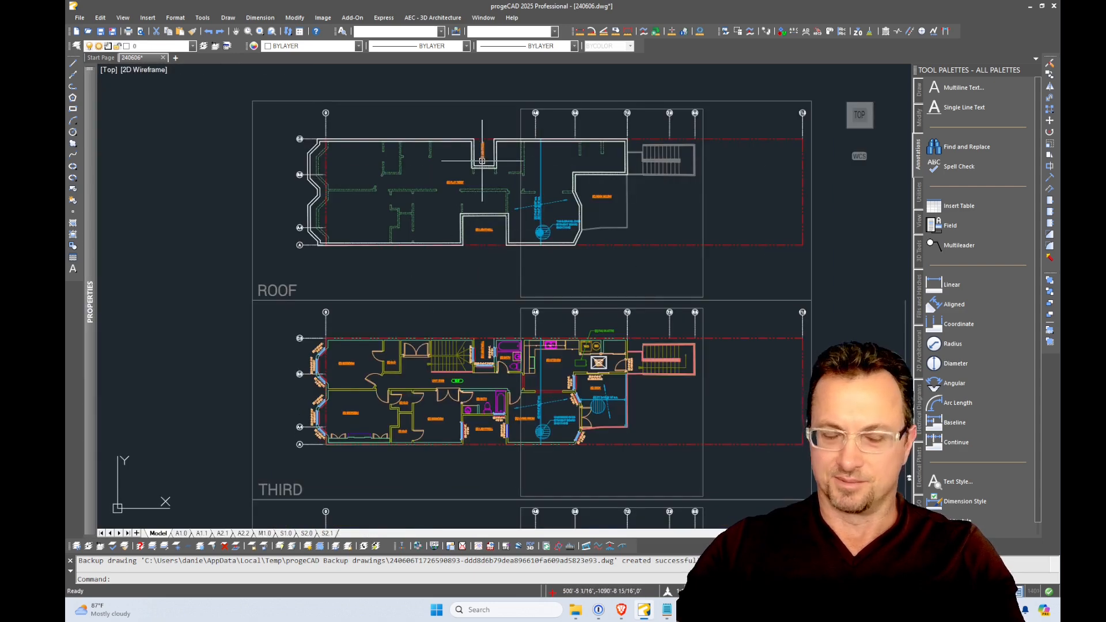
Select the pair of dashed wall lines between grids A.4 and B.6 in the roof plan to examine their grips.
{"action": "mouse_move", "coordinate": [511, 239]}
{"action": "middle_mouse_down"}
{"action": "mouse_move", "coordinate": [564, 250]}
{"action": "mouse_move", "coordinate": [472, 226]}
{"action": "middle_mouse_up"}
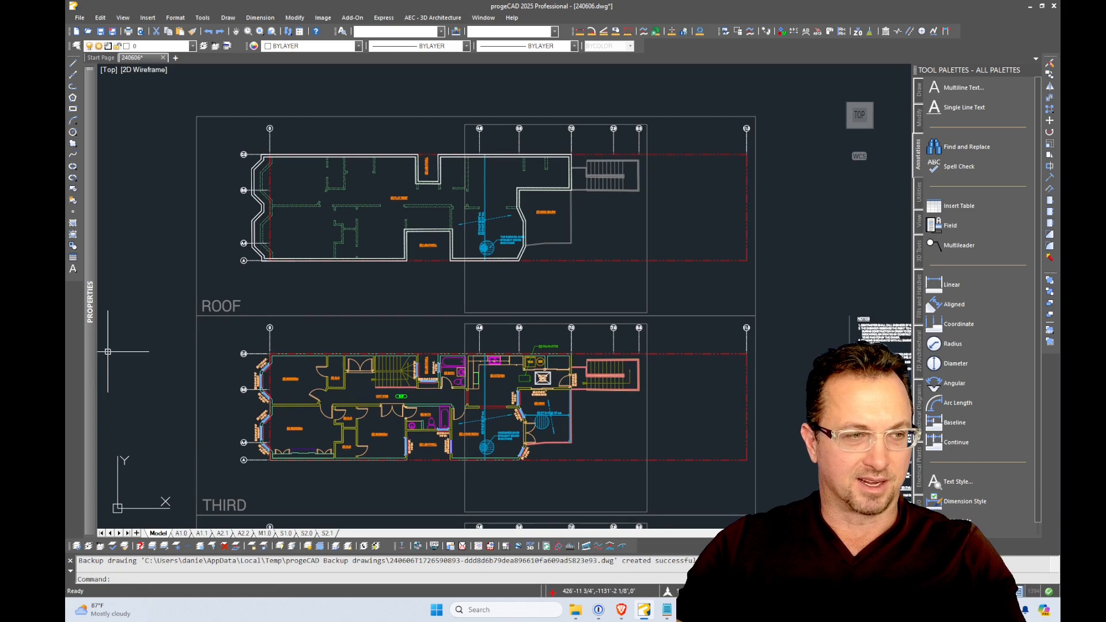
{"action": "scroll", "coordinate": [235, 190], "scroll_direction": "up", "scroll_amount": 6}
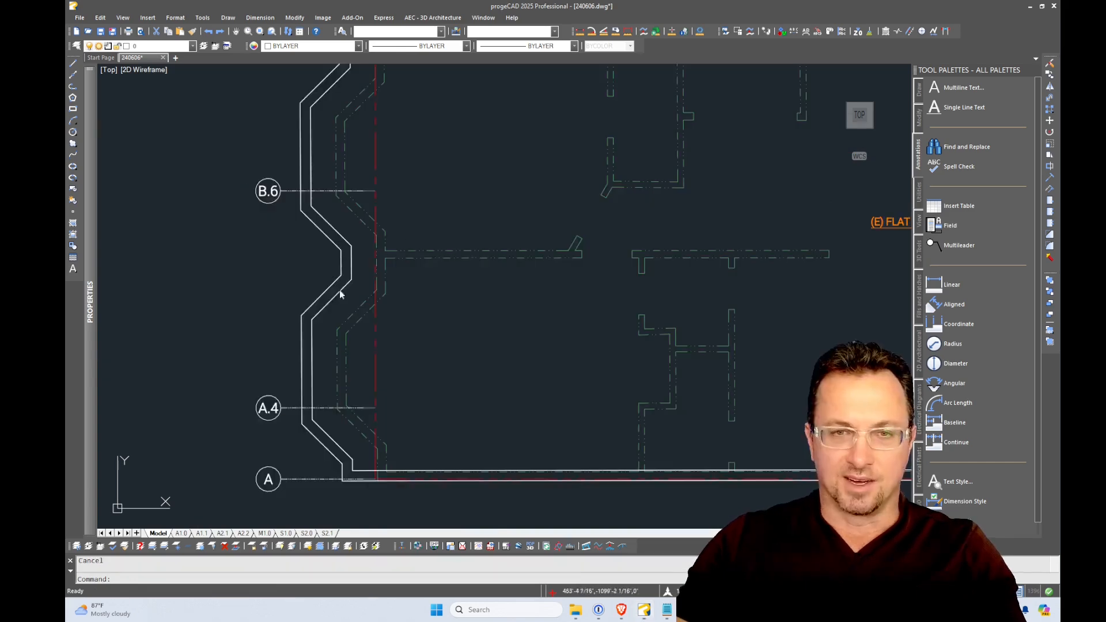
{"action": "left_click", "coordinate": [484, 254]}
{"action": "scroll", "coordinate": [469, 250], "scroll_direction": "up", "scroll_amount": 4}
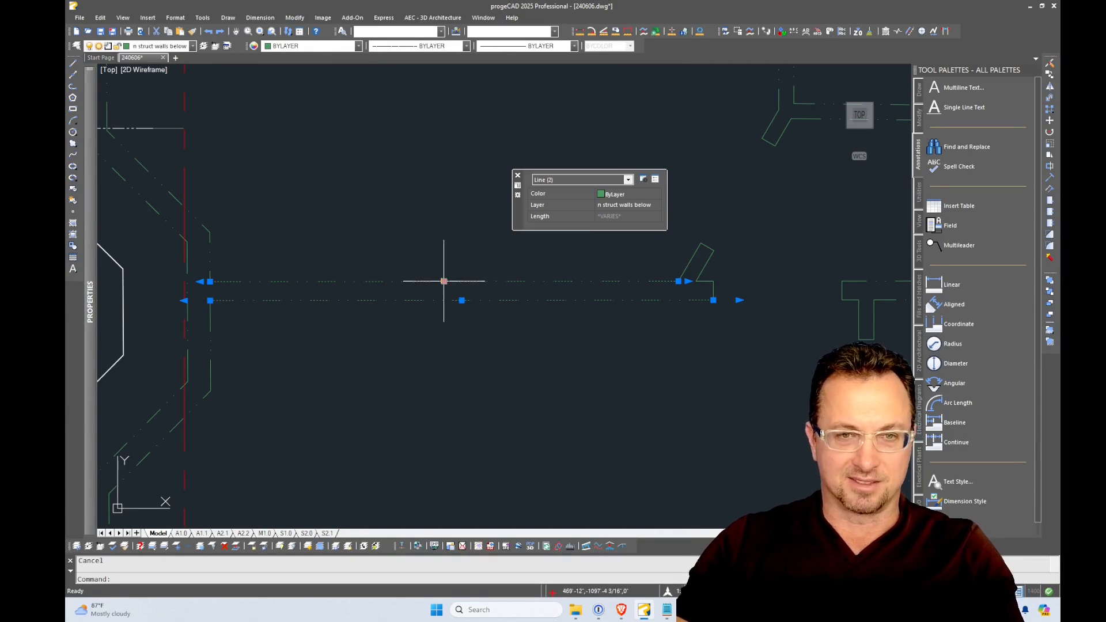
{"action": "key", "text": "Escape"}
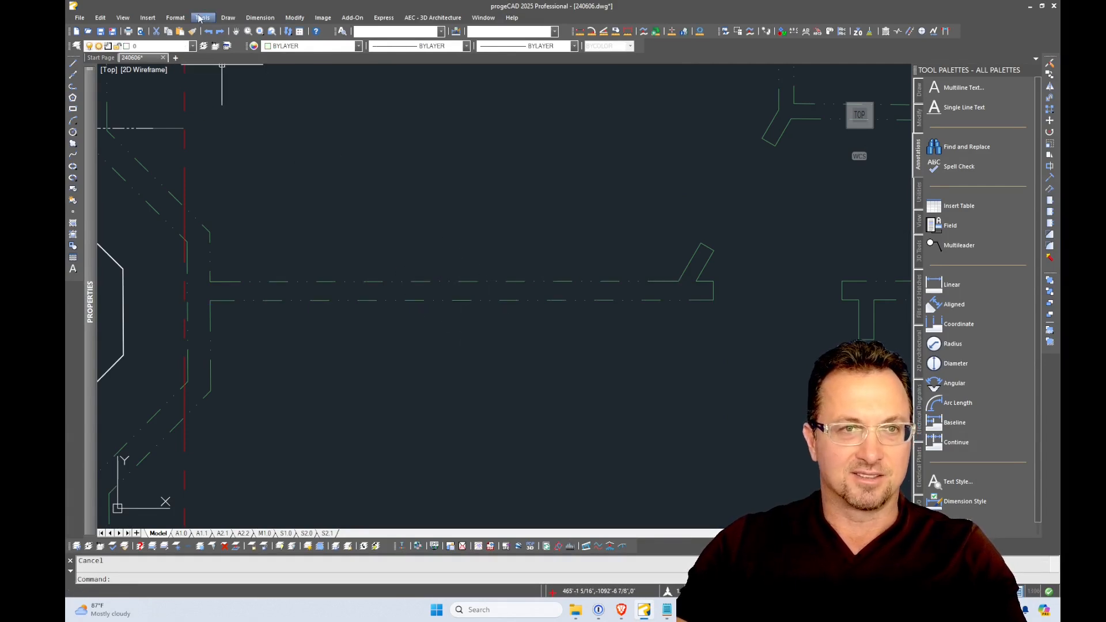
Increase the grip size and the entity selection pickbox size in the program options.
{"action": "left_click", "coordinate": [202, 18]}
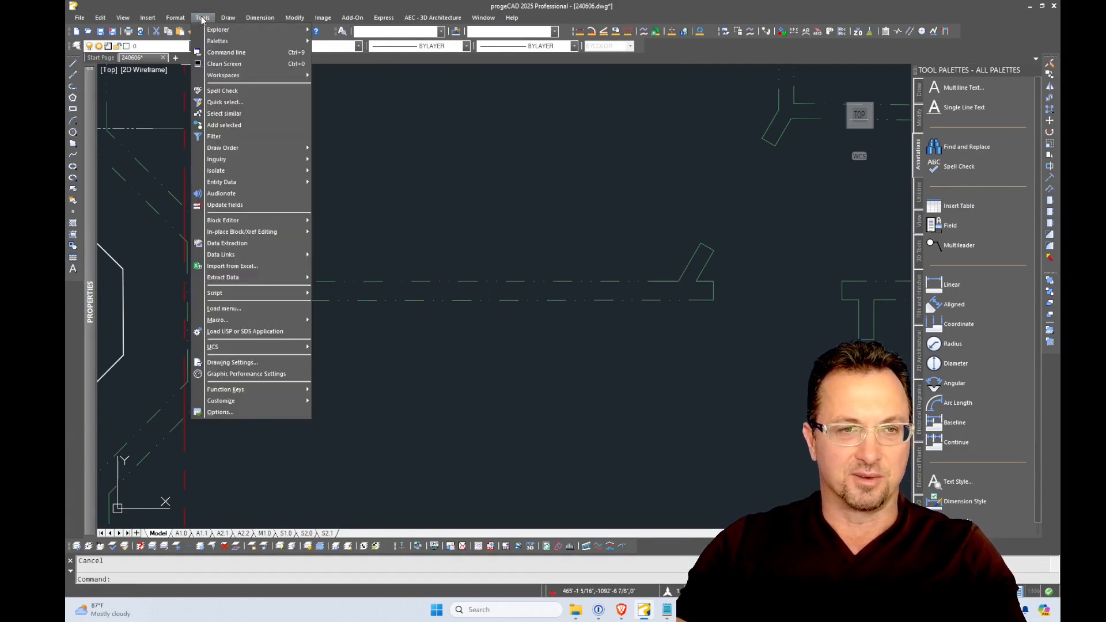
{"action": "left_click", "coordinate": [222, 412]}
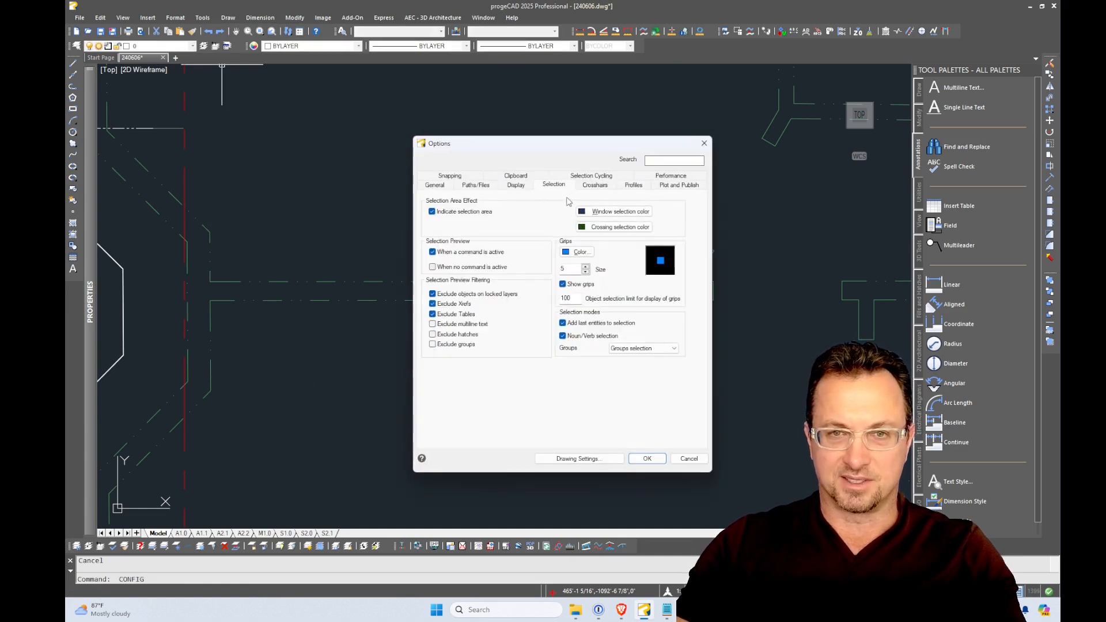
{"action": "double_click", "coordinate": [586, 267]}
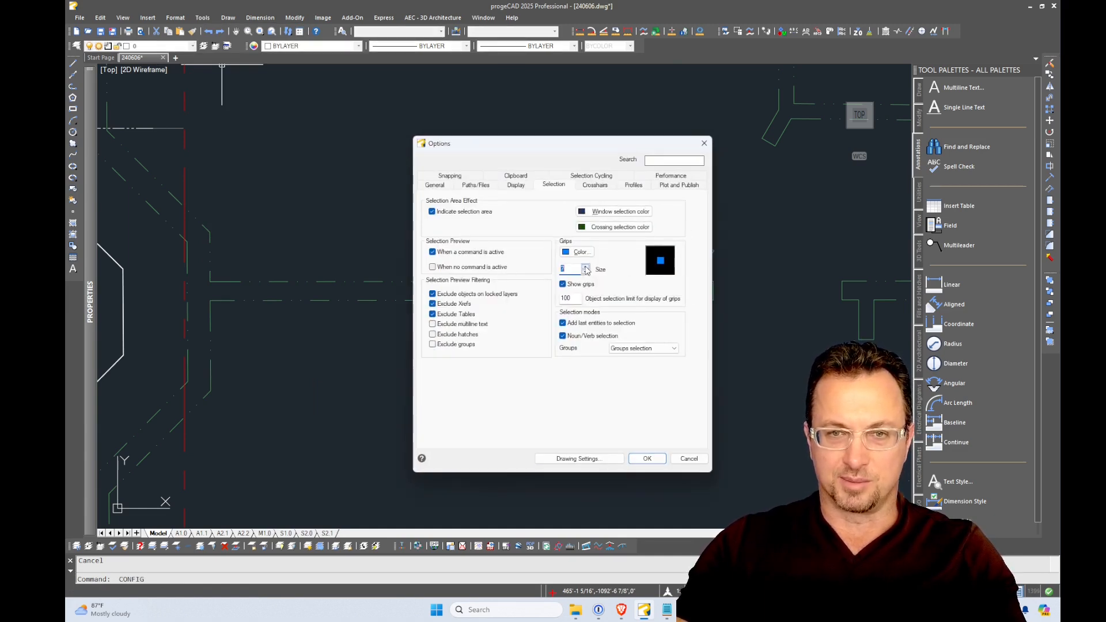
{"action": "left_click", "coordinate": [594, 186]}
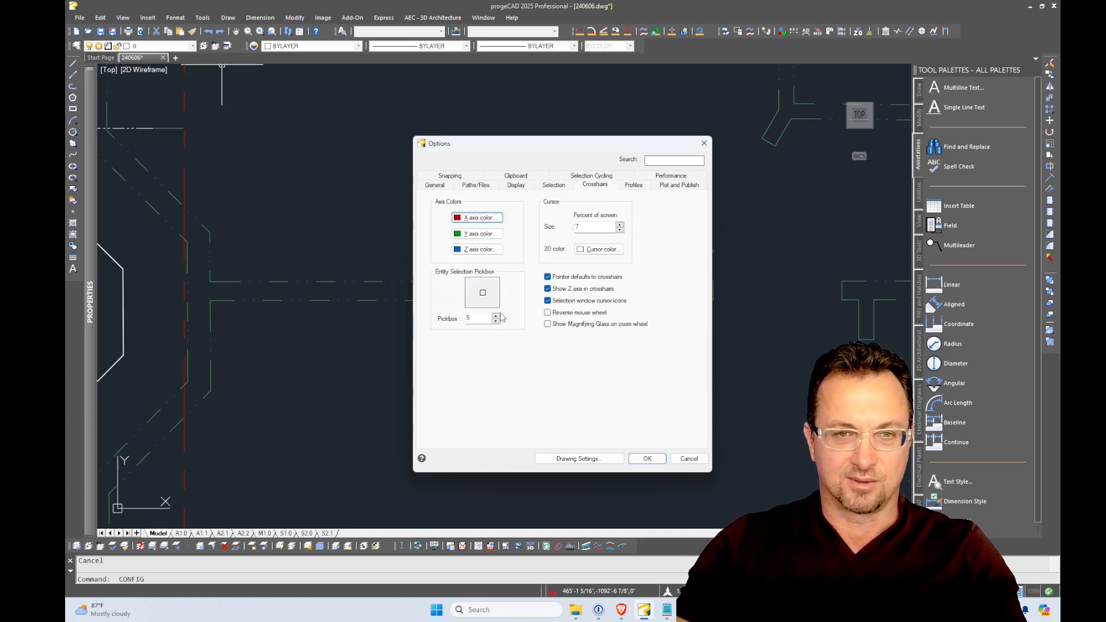
{"action": "left_click", "coordinate": [496, 318]}
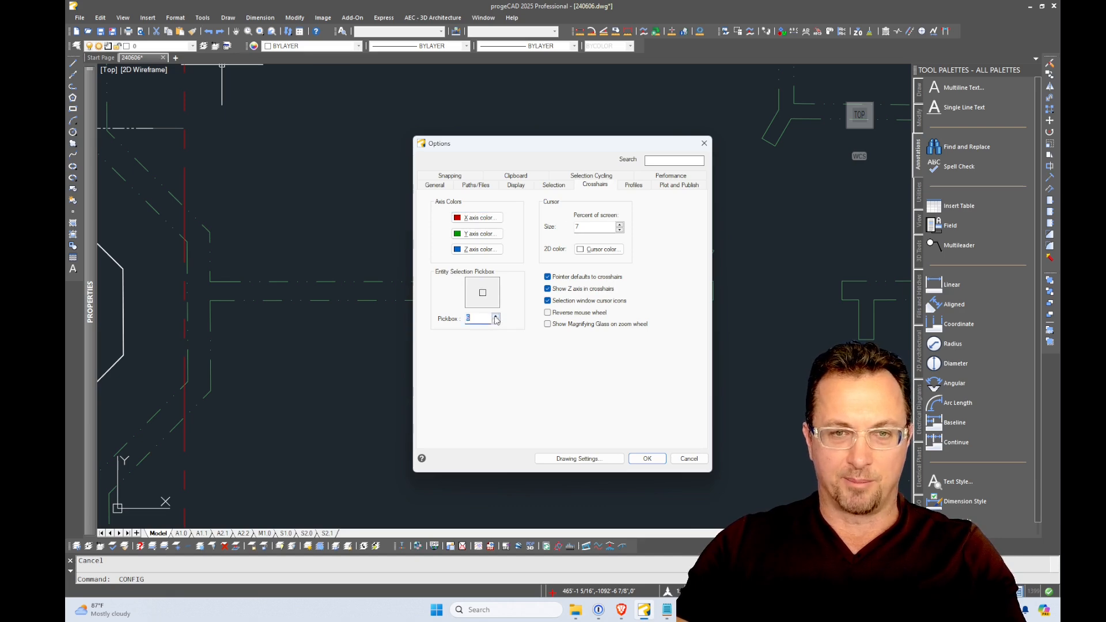
{"action": "left_click", "coordinate": [648, 458]}
Test the new grip and pickbox sizes on the dashed wall lines beside the bay, and clear the selection.
{"action": "scroll", "coordinate": [592, 313], "scroll_direction": "up", "scroll_amount": 3}
{"action": "left_click", "coordinate": [593, 313]}
{"action": "left_click", "coordinate": [516, 254]}
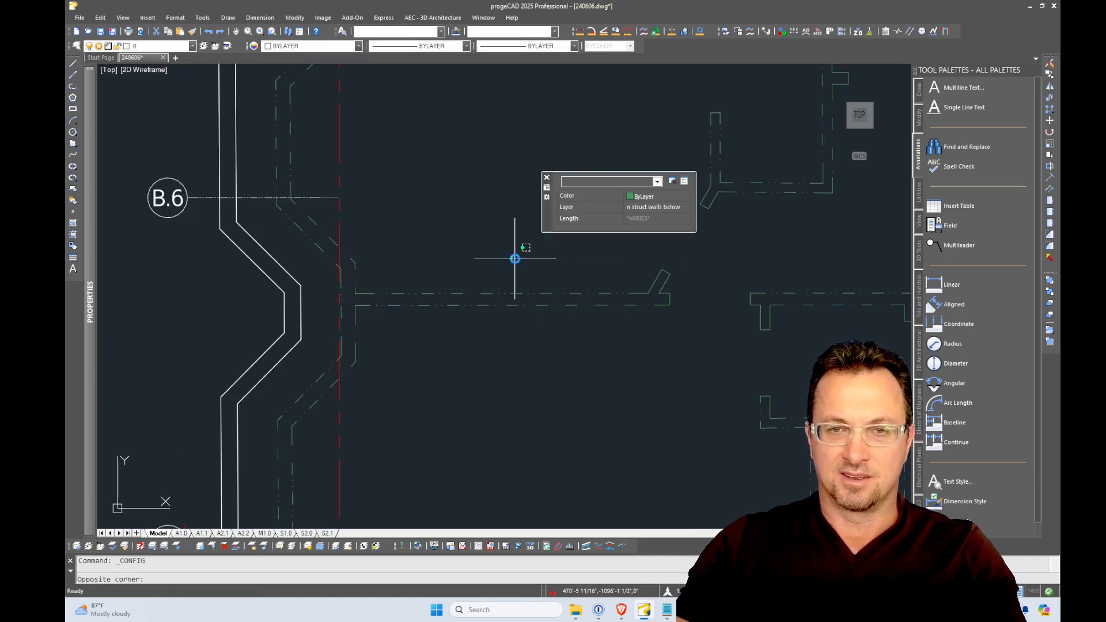
{"action": "scroll", "coordinate": [440, 297], "scroll_direction": "up", "scroll_amount": 3}
{"action": "key", "text": "Escape"}
{"action": "scroll", "coordinate": [502, 309], "scroll_direction": "down", "scroll_amount": 5}
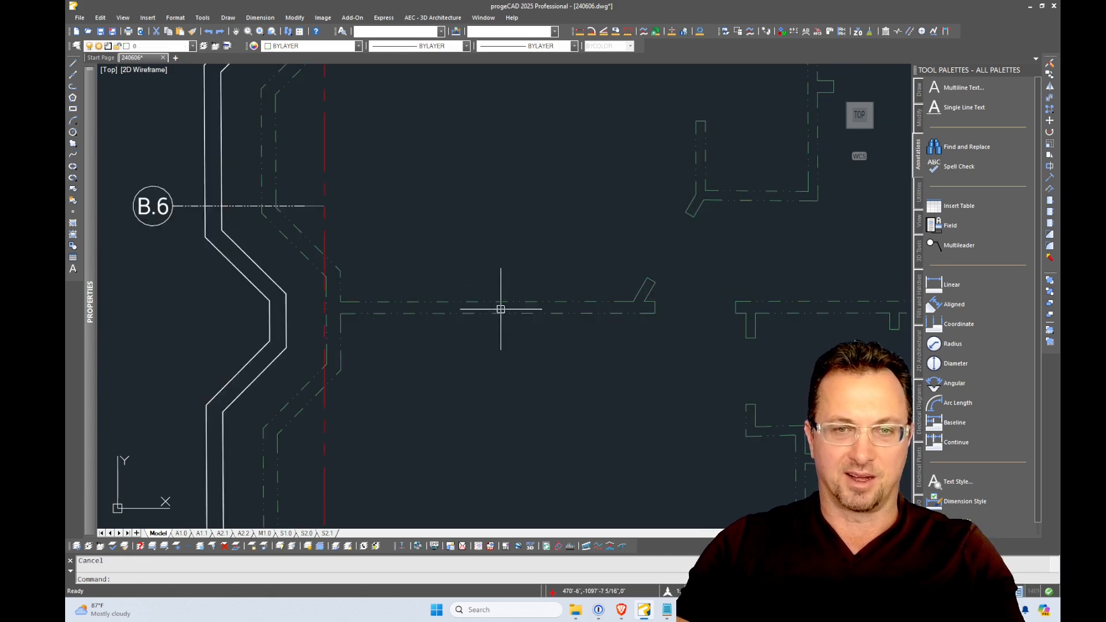
Select the dashed wall lines beside the (E) FLAT ROOF label with crossing windows to examine Quick Properties, clearing the selection each time.
{"action": "scroll", "coordinate": [518, 326], "scroll_direction": "up", "scroll_amount": 2}
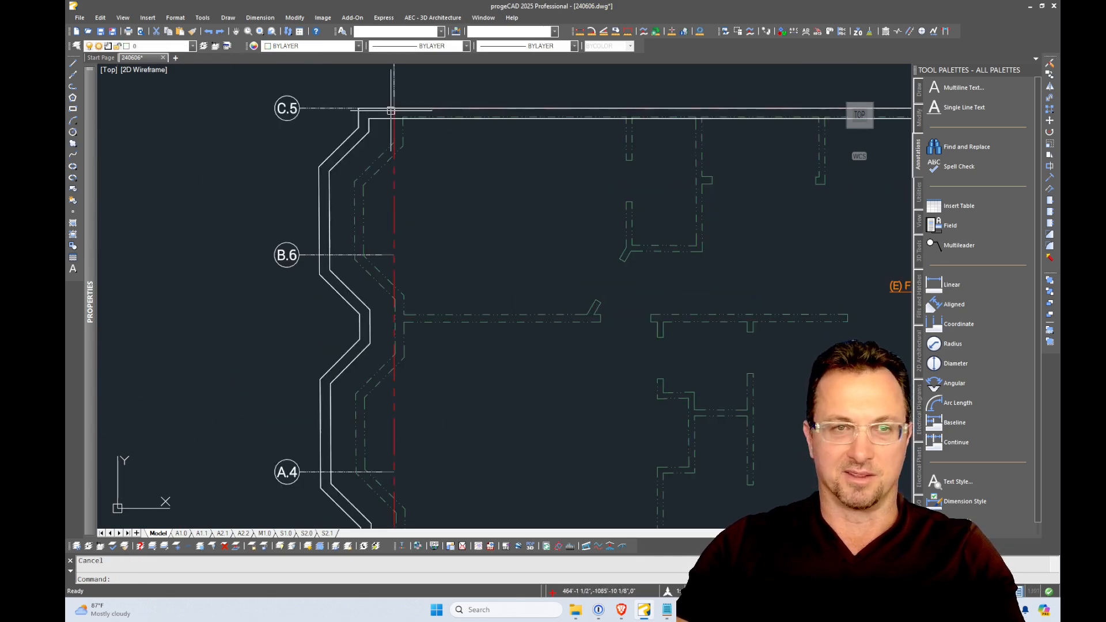
{"action": "middle_click_drag", "start_coordinate": [500, 446], "coordinate": [121, 386]}
{"action": "scroll", "coordinate": [449, 250], "scroll_direction": "up", "scroll_amount": 2}
{"action": "left_click", "coordinate": [466, 304]}
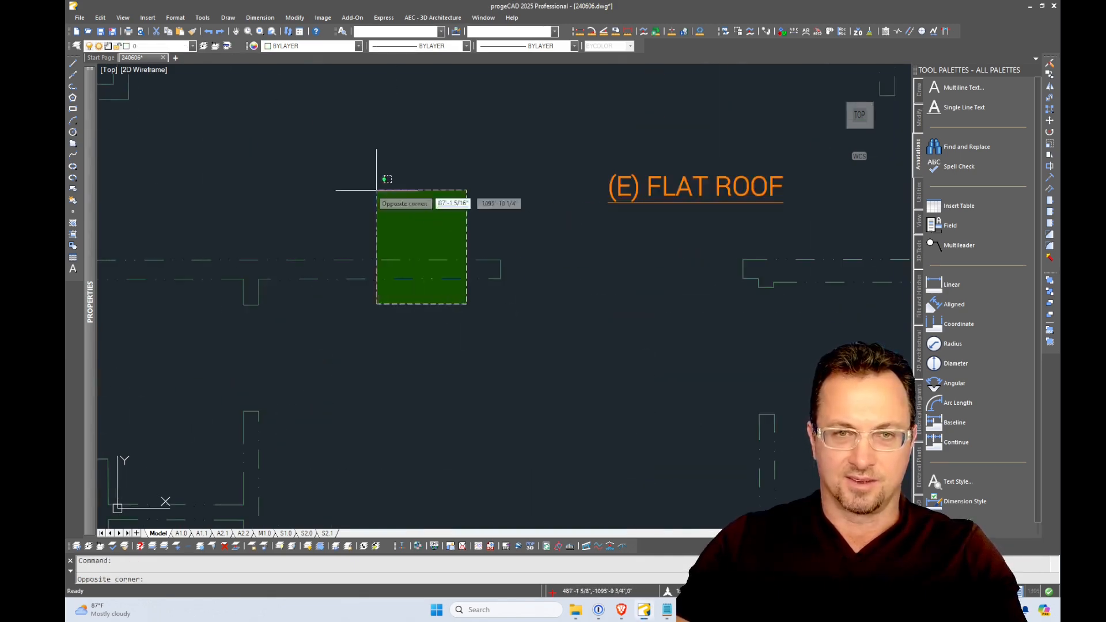
{"action": "left_click", "coordinate": [376, 190]}
{"action": "scroll", "coordinate": [583, 306], "scroll_direction": "down", "scroll_amount": 1}
{"action": "key", "text": "Escape"}
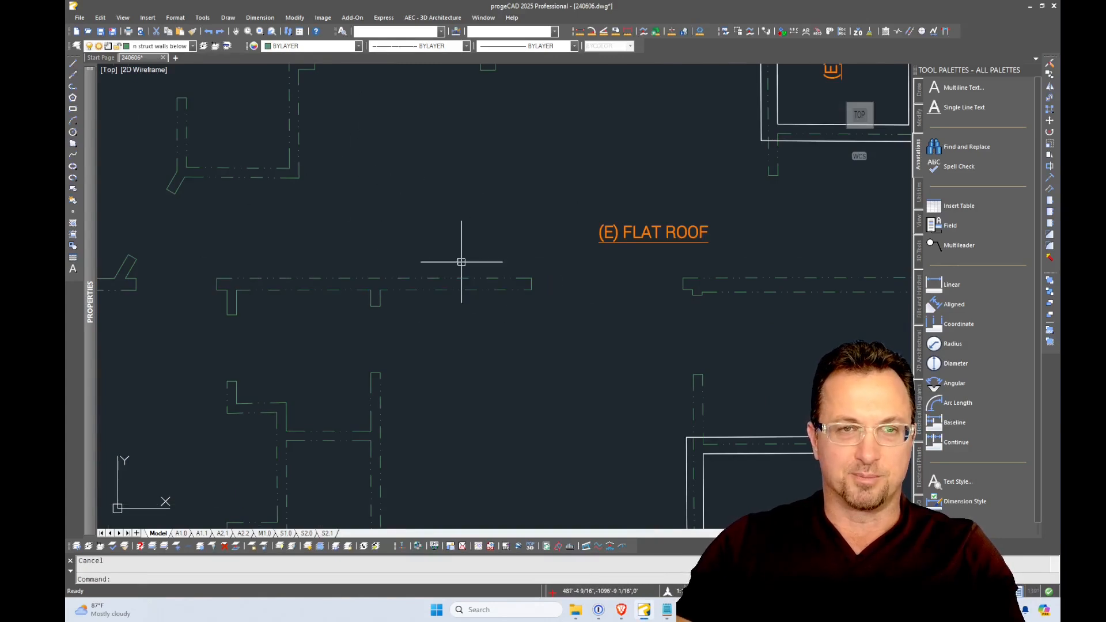
{"action": "left_click", "coordinate": [470, 335]}
{"action": "left_click", "coordinate": [432, 230]}
{"action": "key", "text": "Escape"}
Select the (E) FLAT ROOF label and disable the Quick Properties palette for the next selections.
{"action": "left_click", "coordinate": [684, 258]}
{"action": "left_click", "coordinate": [664, 171]}
{"action": "key", "text": "Escape"}
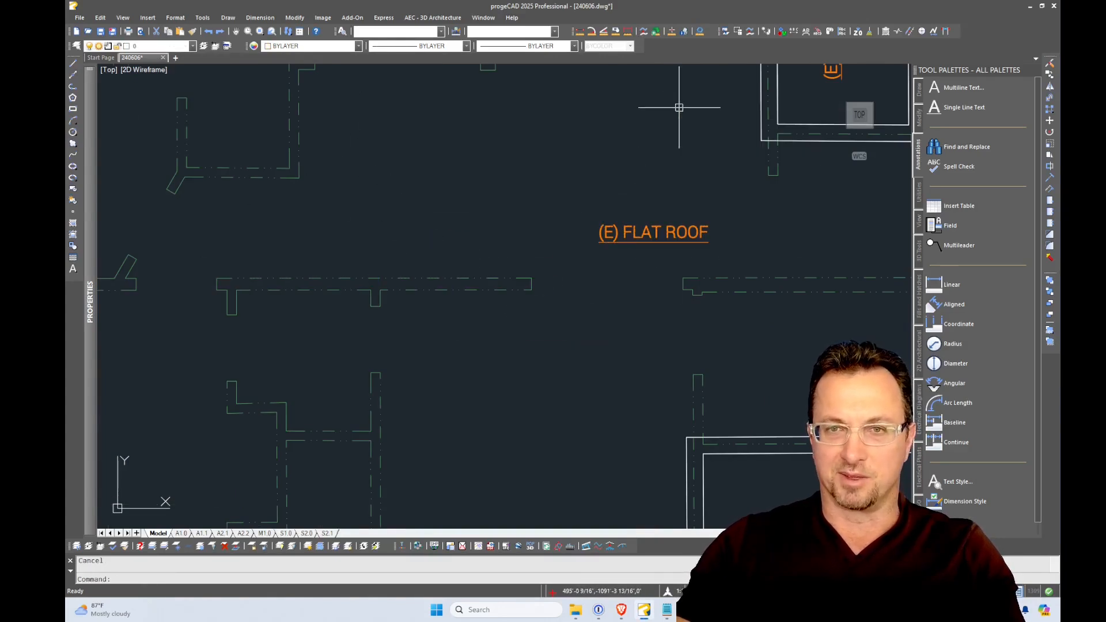
{"action": "left_click", "coordinate": [662, 263]}
{"action": "left_click", "coordinate": [661, 193]}
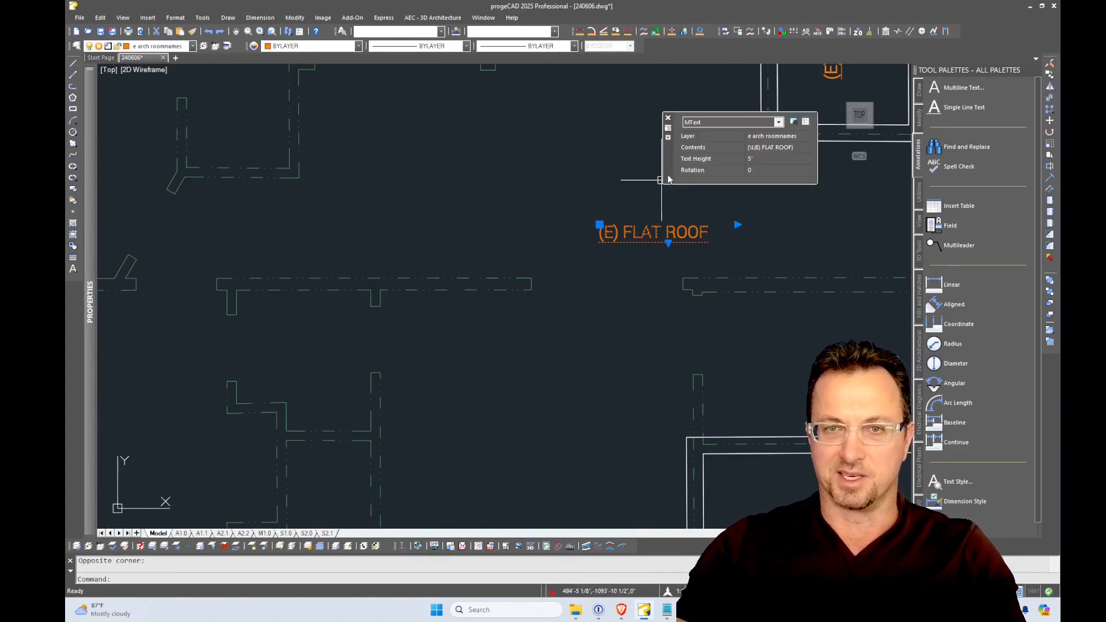
{"action": "left_click", "coordinate": [669, 120]}
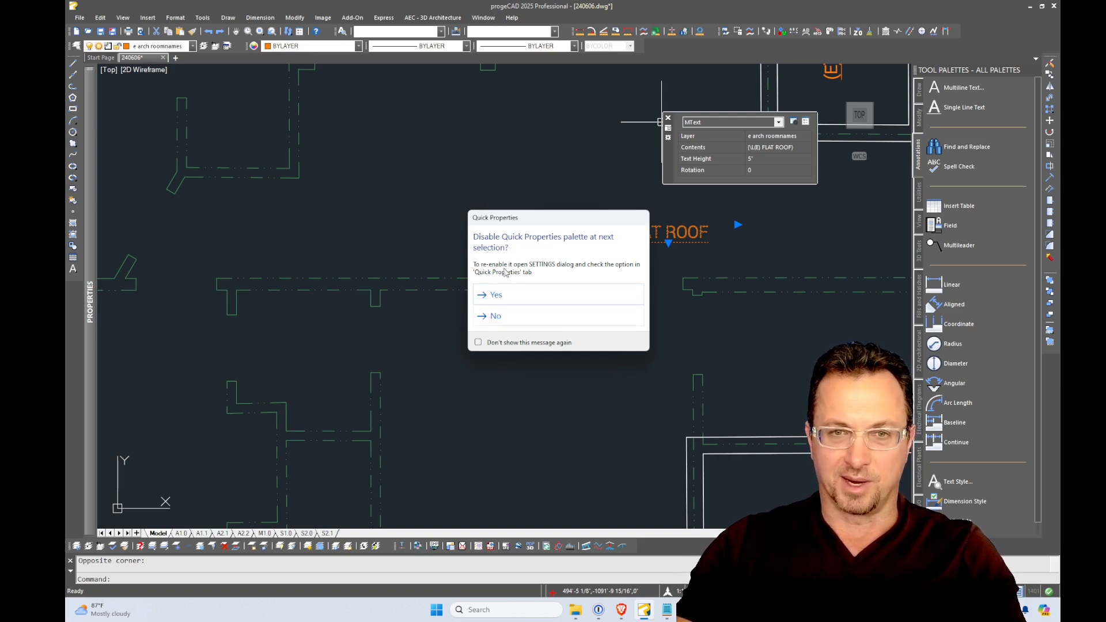
{"action": "left_click", "coordinate": [498, 297]}
{"action": "key", "text": "Escape"}
Reselect the dashed wall lines beside the (E) FLAT ROOF label to check whether Quick Properties appears.
{"action": "left_click_drag", "start_coordinate": [528, 317], "coordinate": [462, 237]}
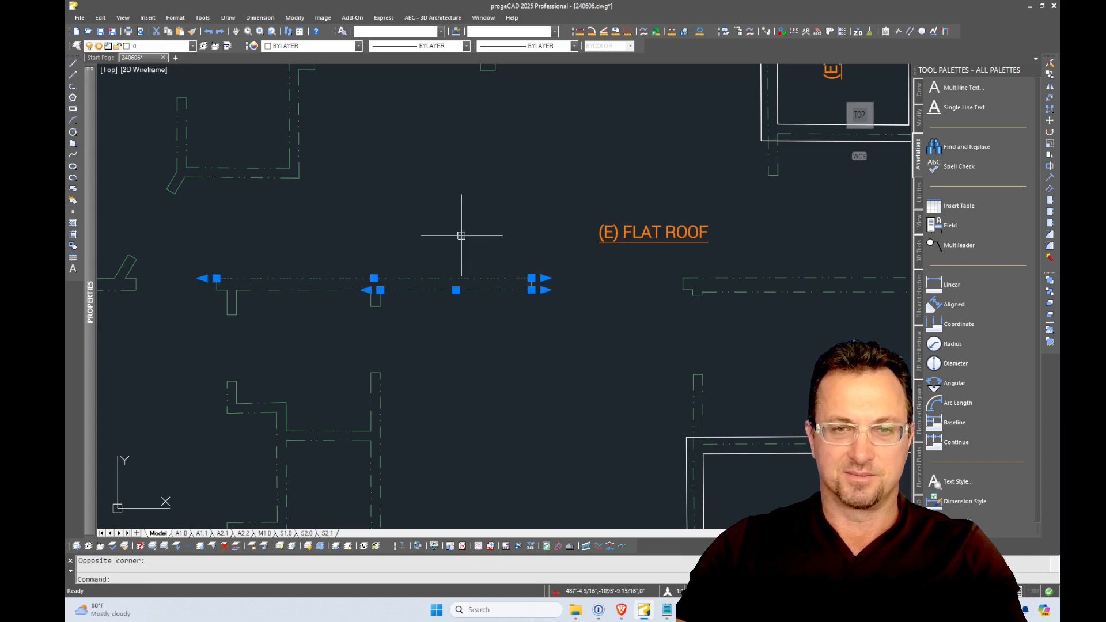
{"action": "key", "text": "Escape"}
{"action": "left_click_drag", "start_coordinate": [548, 321], "coordinate": [465, 198]}
{"action": "left_click", "coordinate": [464, 198]}
{"action": "key", "text": "Escape"}
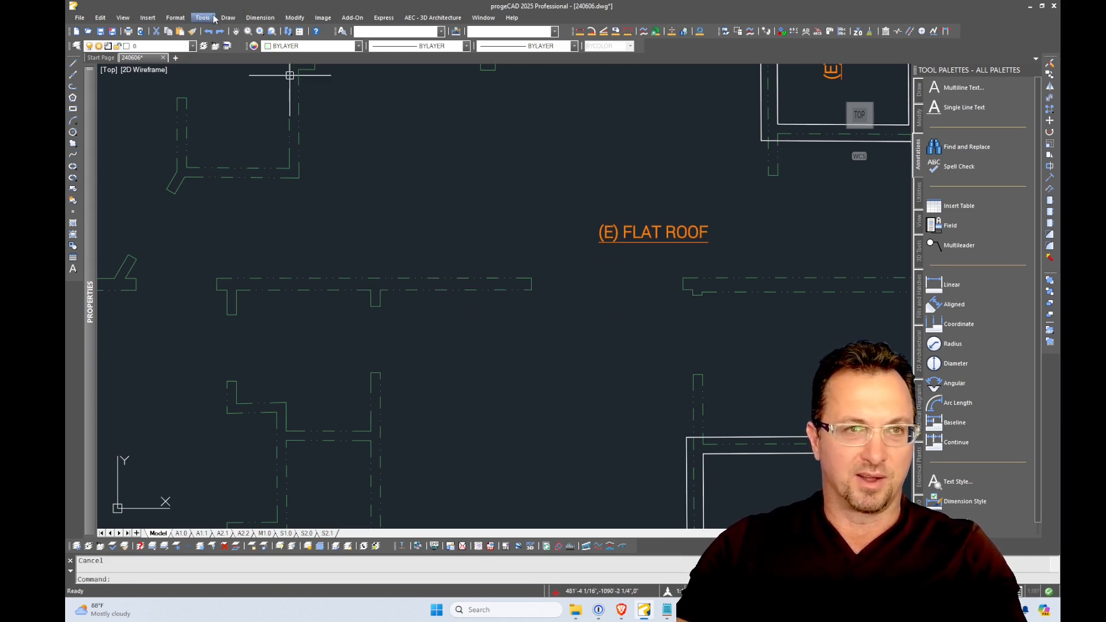
Turn on display of the Quick Properties palette on selection in the drawing settings, and test it on the dashed wall lines.
{"action": "left_click", "coordinate": [194, 19]}
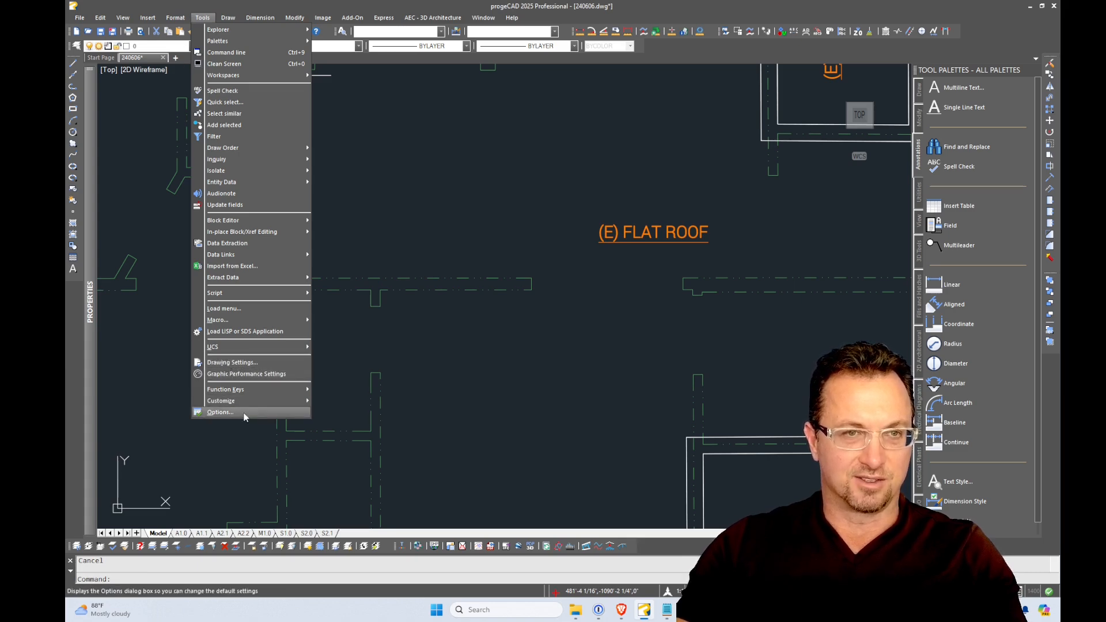
{"action": "left_click", "coordinate": [230, 365]}
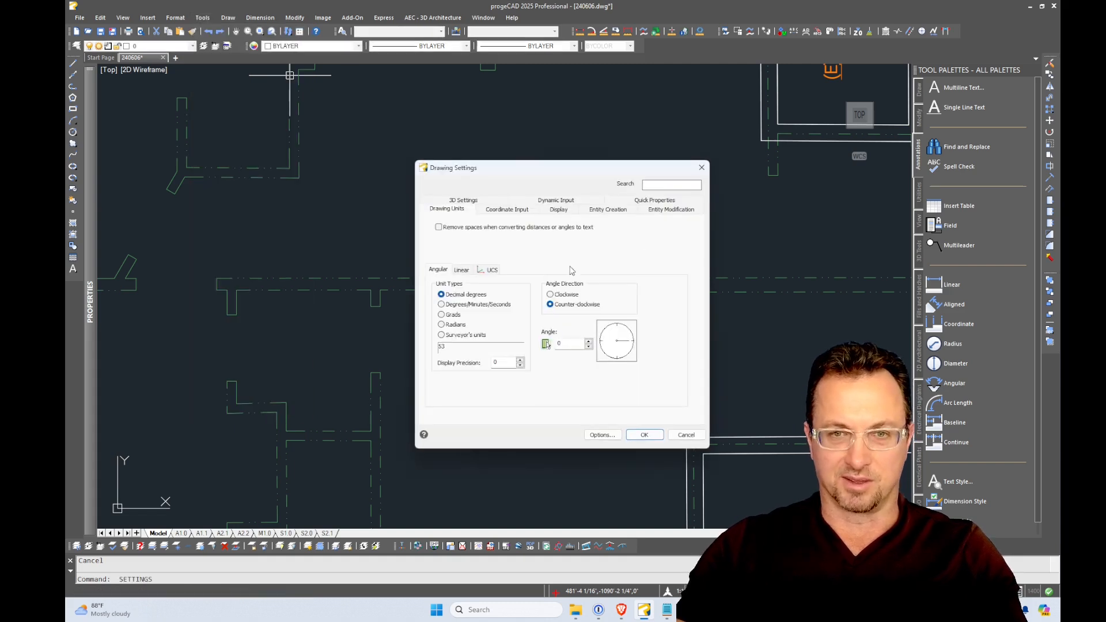
{"action": "left_click", "coordinate": [653, 200]}
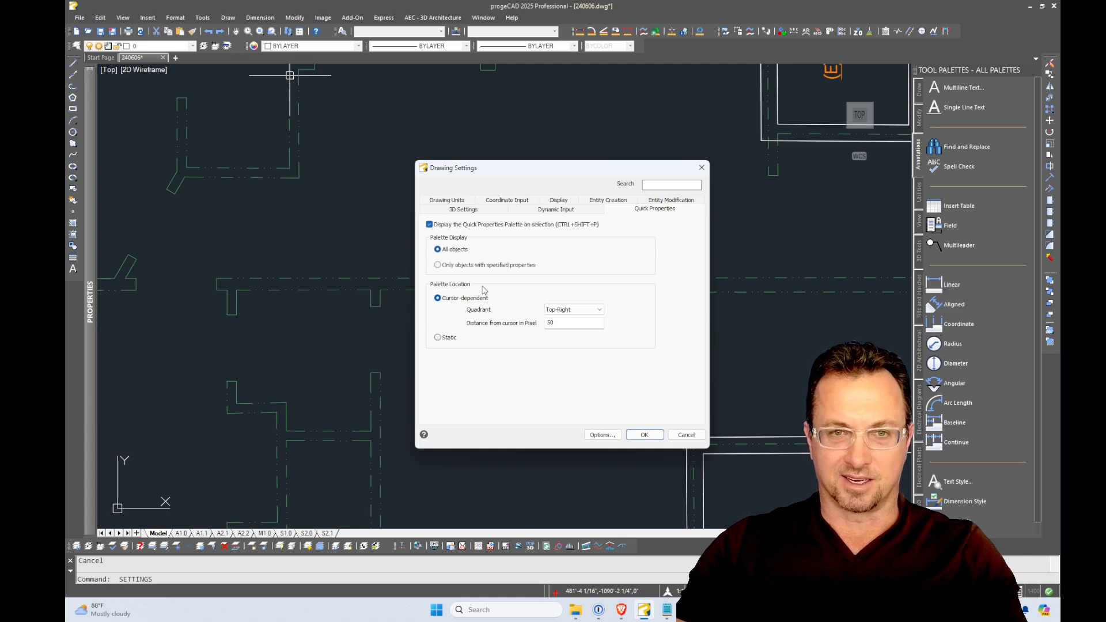
{"action": "left_click", "coordinate": [643, 435]}
{"action": "left_click", "coordinate": [625, 267]}
{"action": "left_click", "coordinate": [501, 309]}
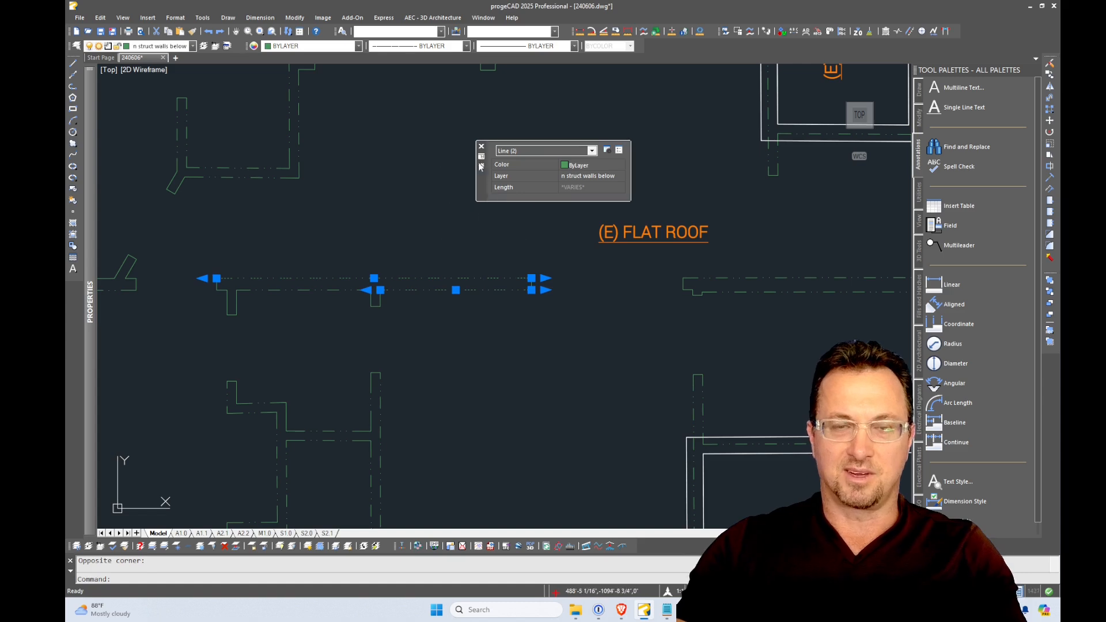
{"action": "key", "text": "Escape"}
Select the dashed wall lines and disable the Quick Properties palette again, leaving nothing selected.
{"action": "left_click", "coordinate": [530, 341]}
{"action": "left_click", "coordinate": [454, 188]}
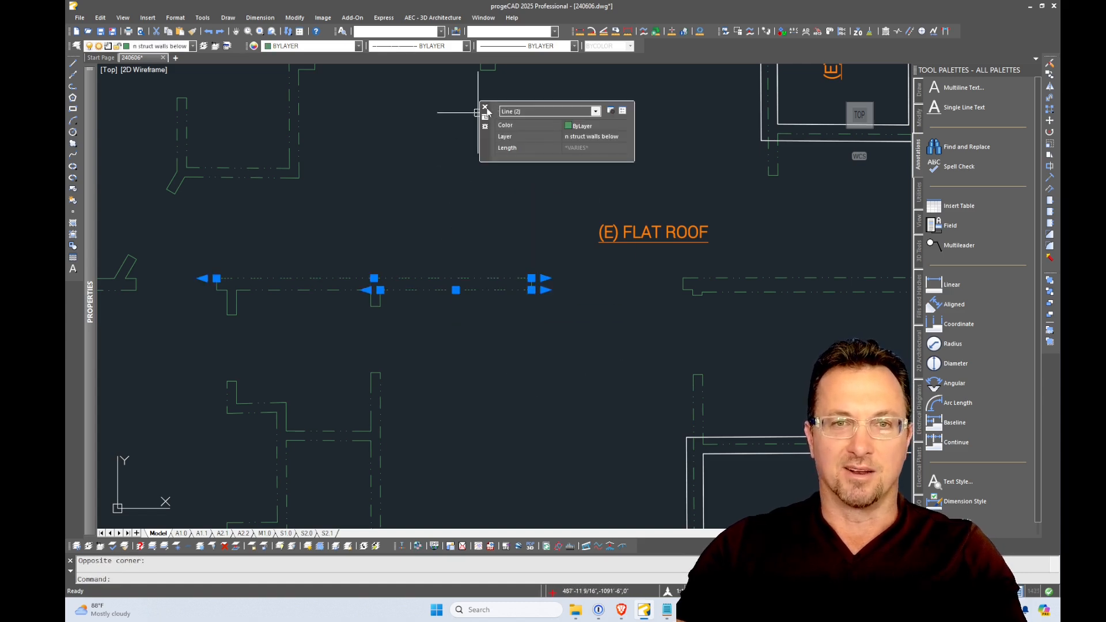
{"action": "left_click", "coordinate": [485, 108]}
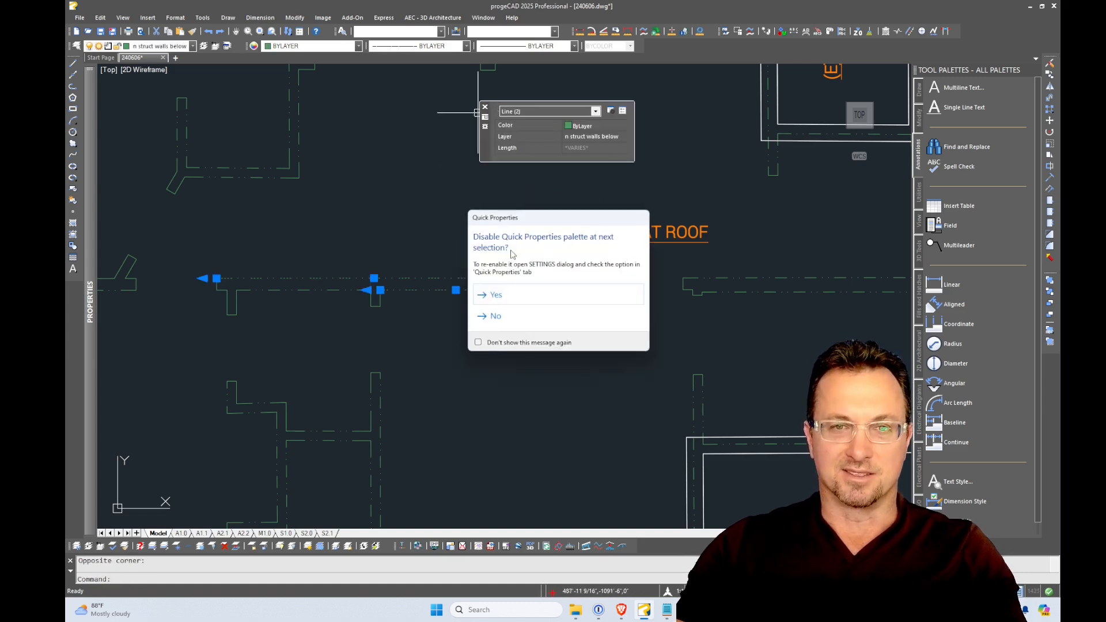
{"action": "left_click", "coordinate": [491, 297]}
{"action": "key", "text": "Escape"}
{"action": "left_click", "coordinate": [419, 332]}
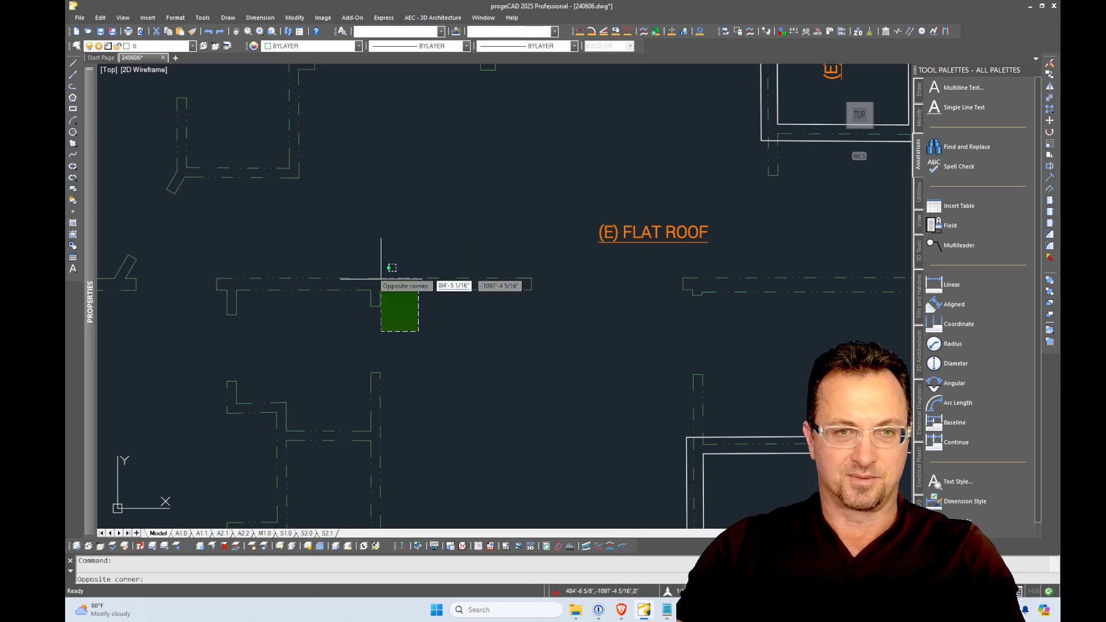
{"action": "key", "text": "Escape"}
{"action": "scroll", "coordinate": [381, 279], "scroll_direction": "down", "scroll_amount": 5}
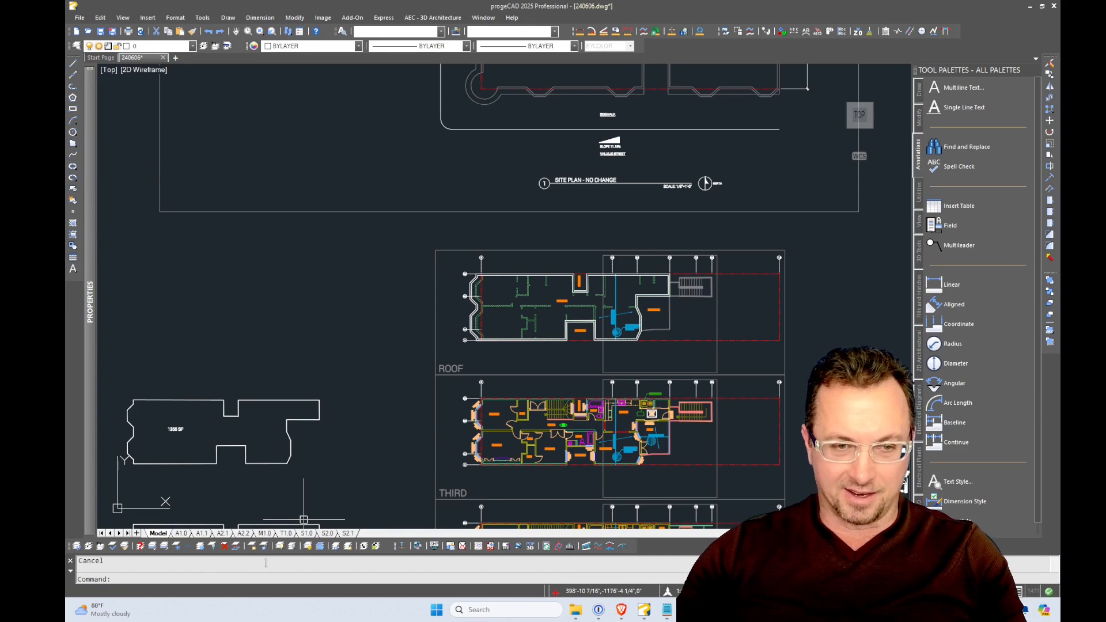
Open the M1.0 layout and inspect its notes, legends and first floor plan.
{"action": "left_click", "coordinate": [264, 533]}
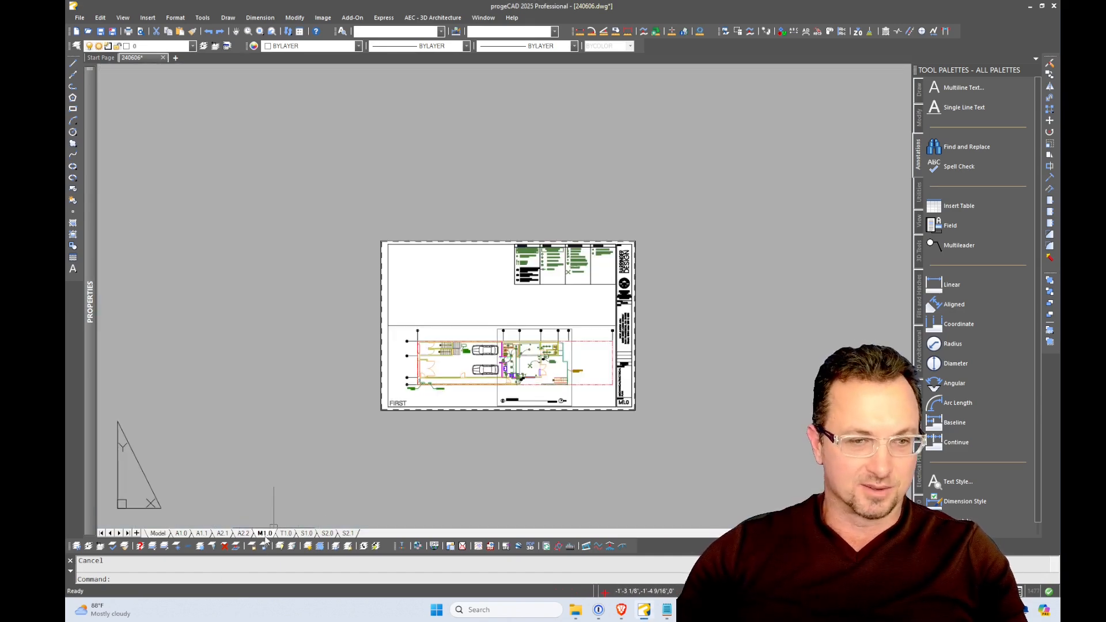
{"action": "scroll", "coordinate": [491, 346], "scroll_direction": "up", "scroll_amount": 2}
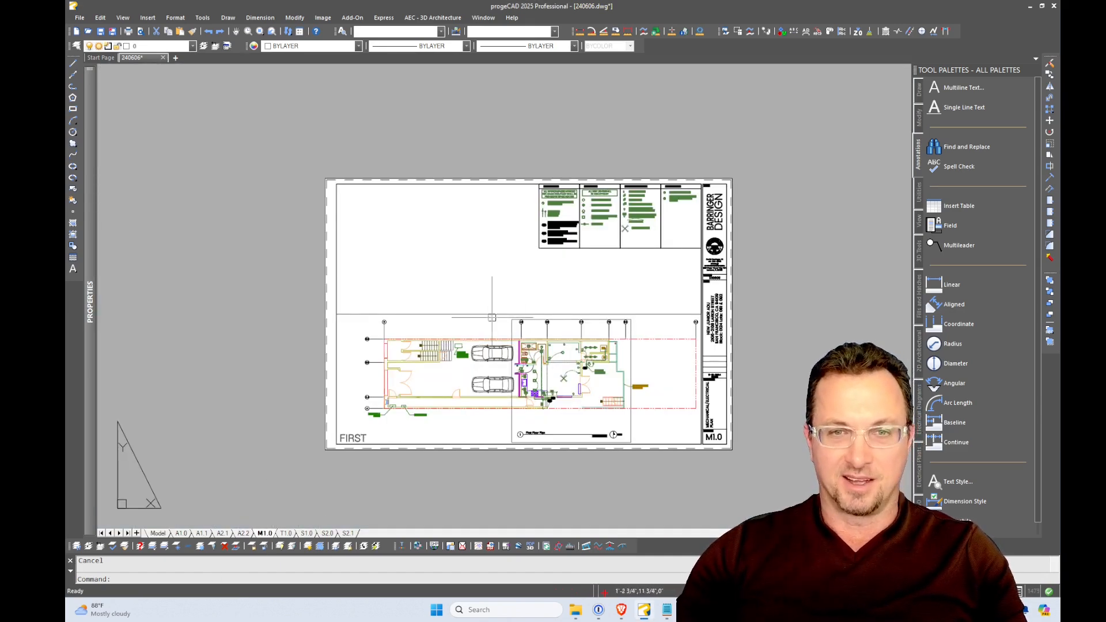
{"action": "scroll", "coordinate": [501, 240], "scroll_direction": "up", "scroll_amount": 2}
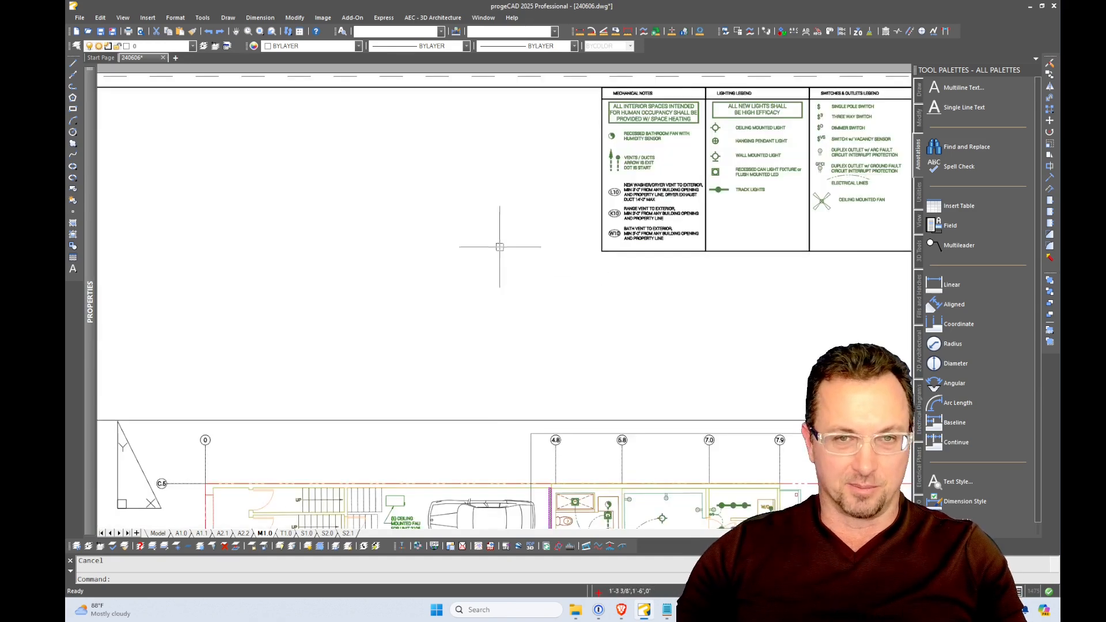
{"action": "scroll", "coordinate": [449, 254], "scroll_direction": "down", "scroll_amount": 2}
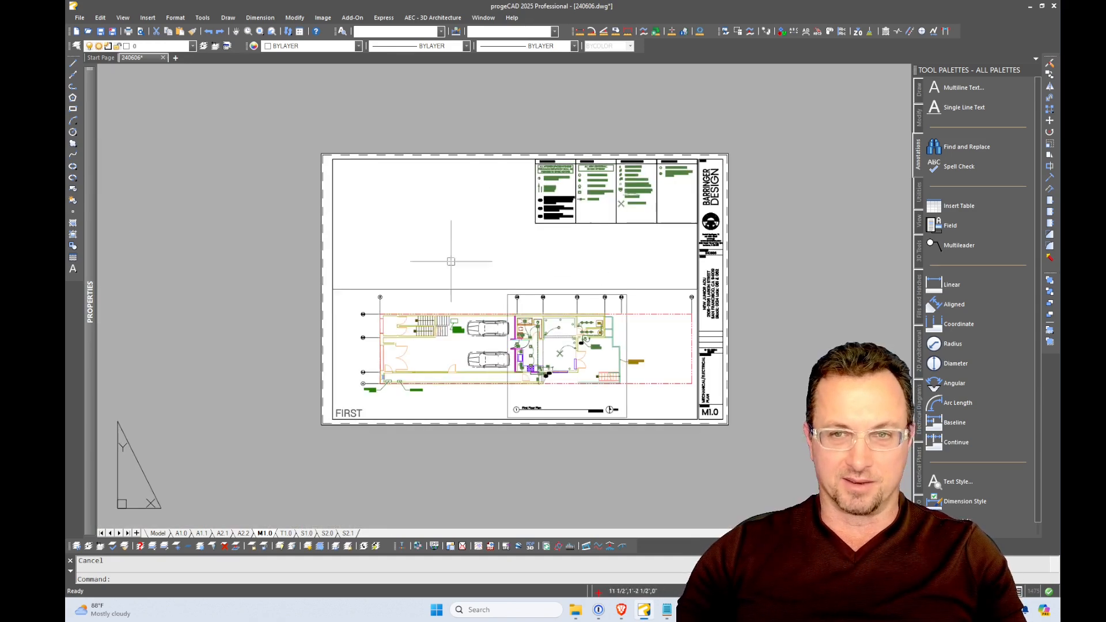
Set the paper space Paper color to 173,174,173 in the display color scheme and apply it.
{"action": "left_click", "coordinate": [202, 18]}
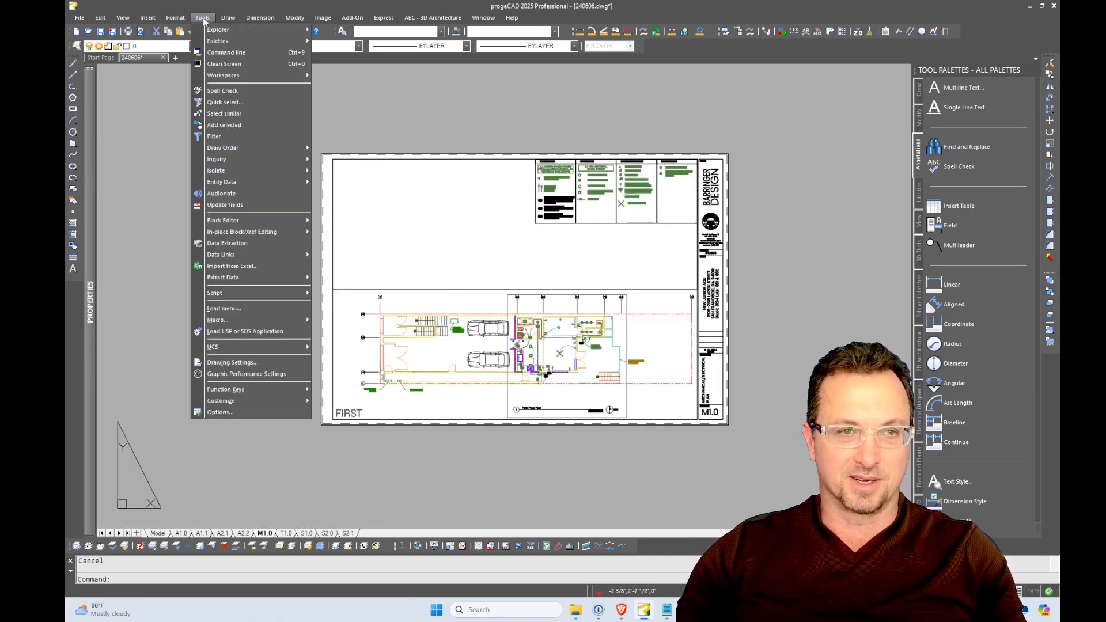
{"action": "left_click", "coordinate": [230, 413]}
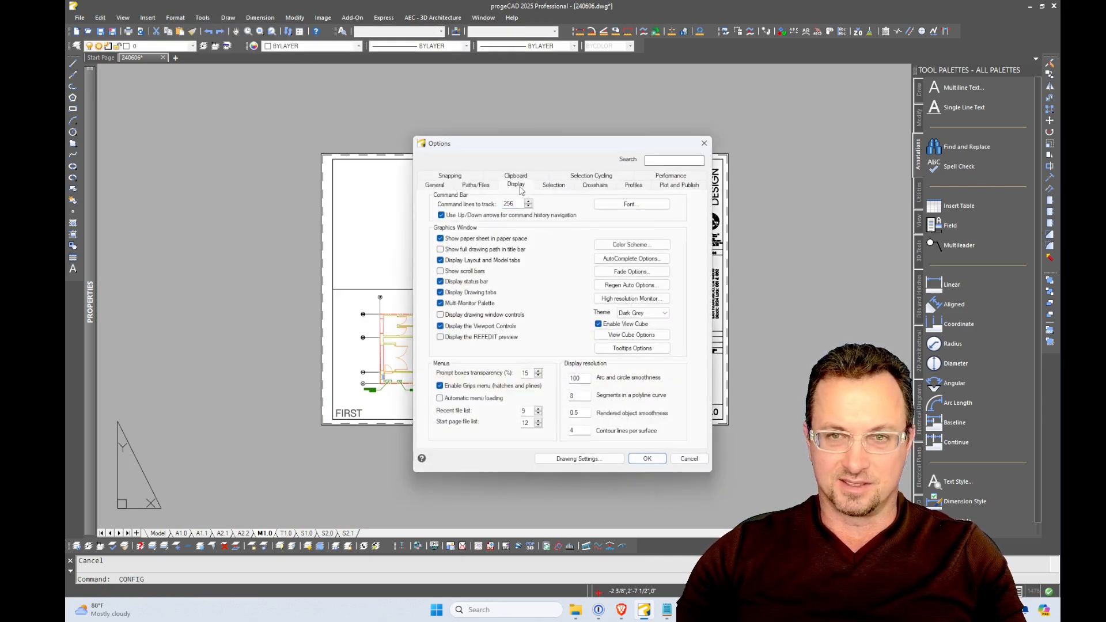
{"action": "left_click", "coordinate": [631, 248]}
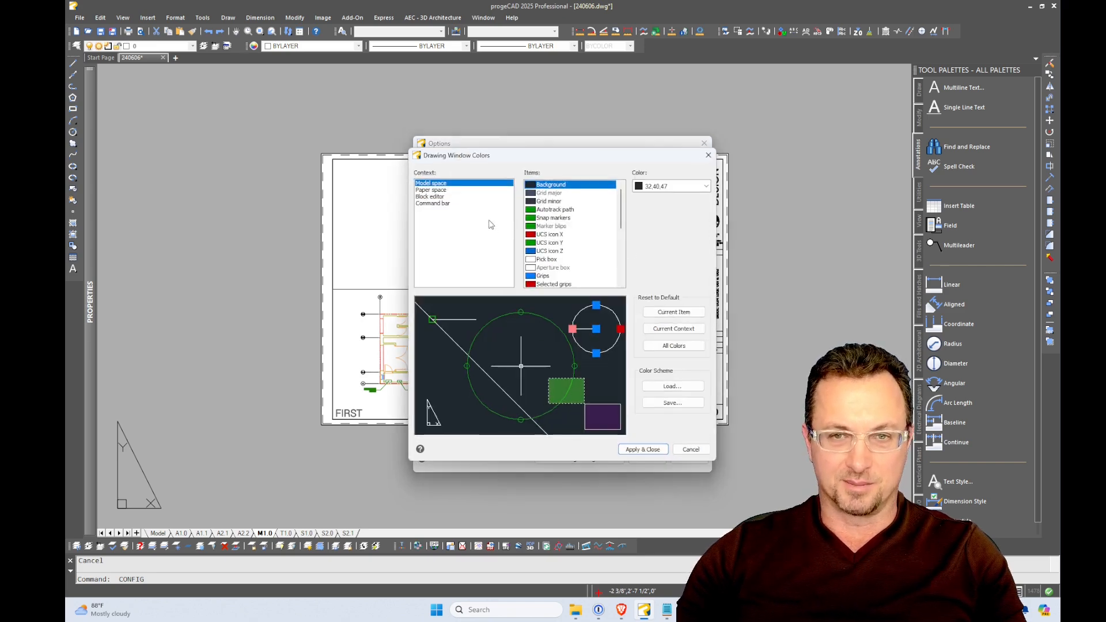
{"action": "left_click", "coordinate": [432, 190]}
{"action": "left_click", "coordinate": [545, 186]}
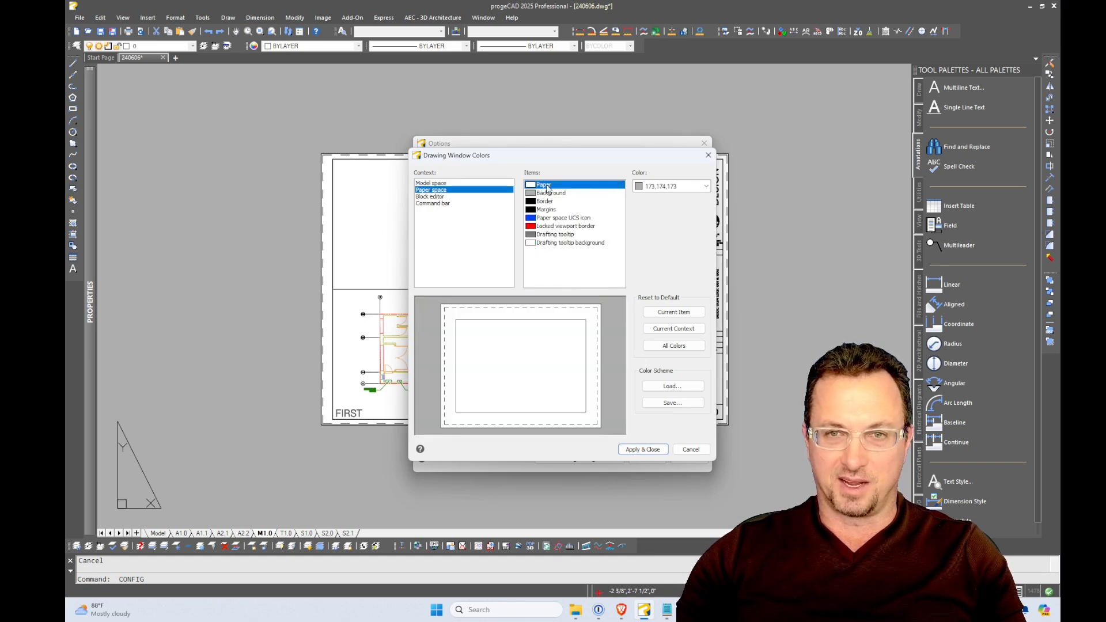
{"action": "left_click", "coordinate": [680, 186]}
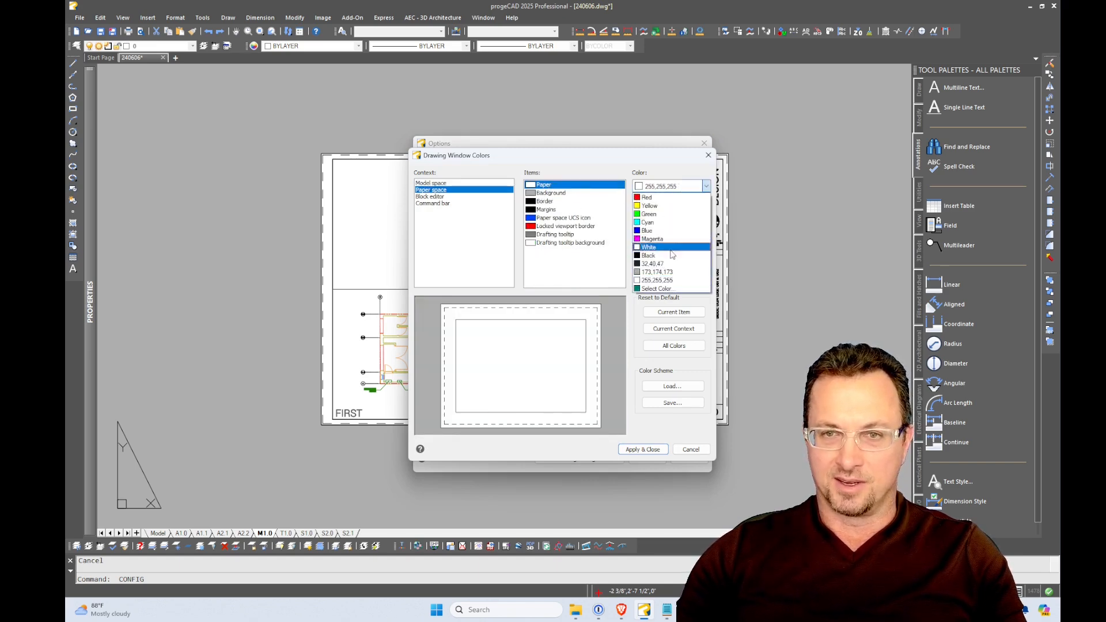
{"action": "left_click", "coordinate": [664, 276]}
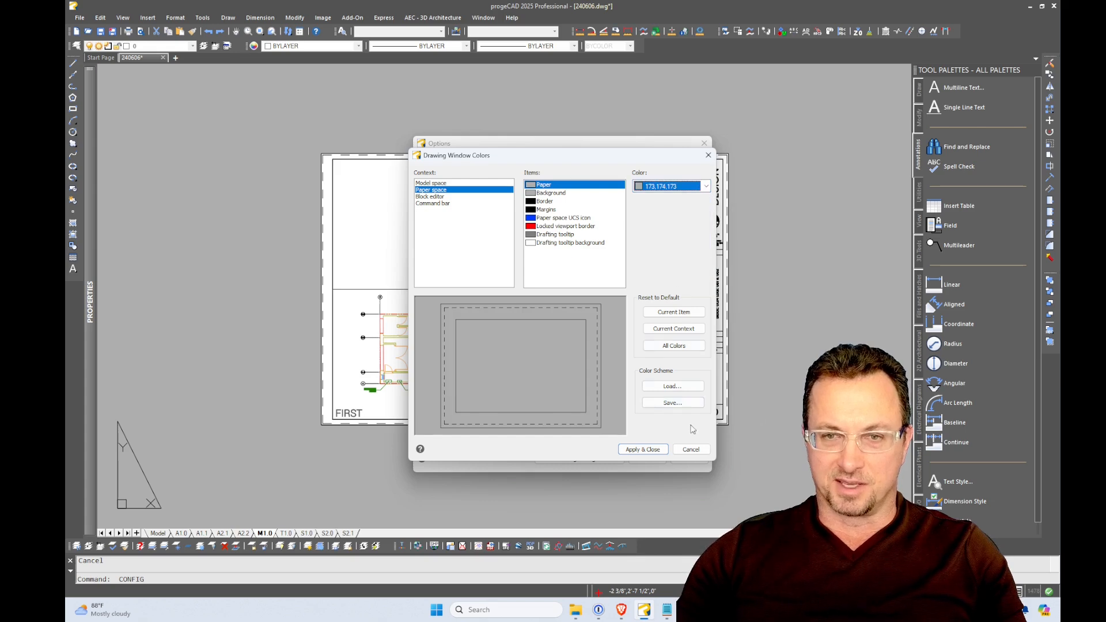
{"action": "left_click", "coordinate": [651, 450]}
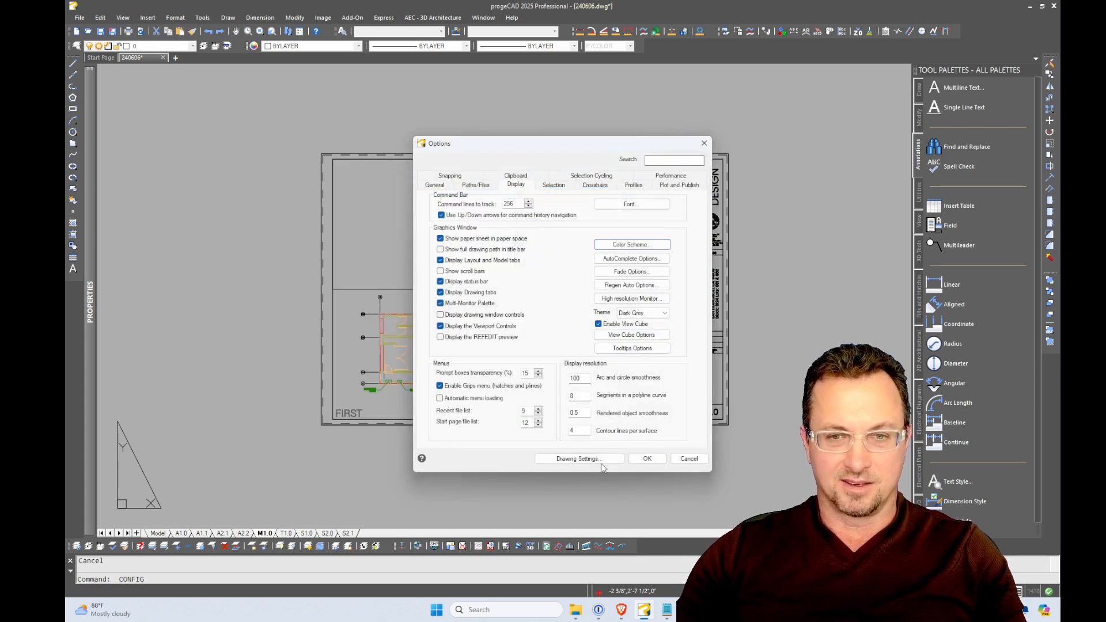
Set the paper space Paper color to Black in the color scheme and accept the options.
{"action": "left_click", "coordinate": [629, 244]}
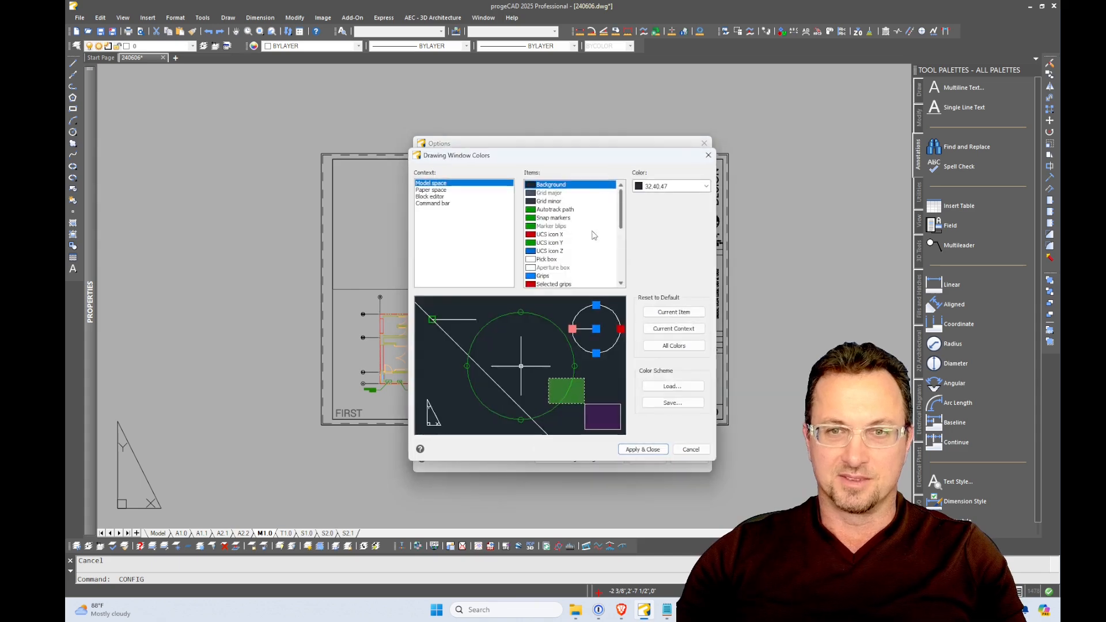
{"action": "left_click", "coordinate": [438, 190]}
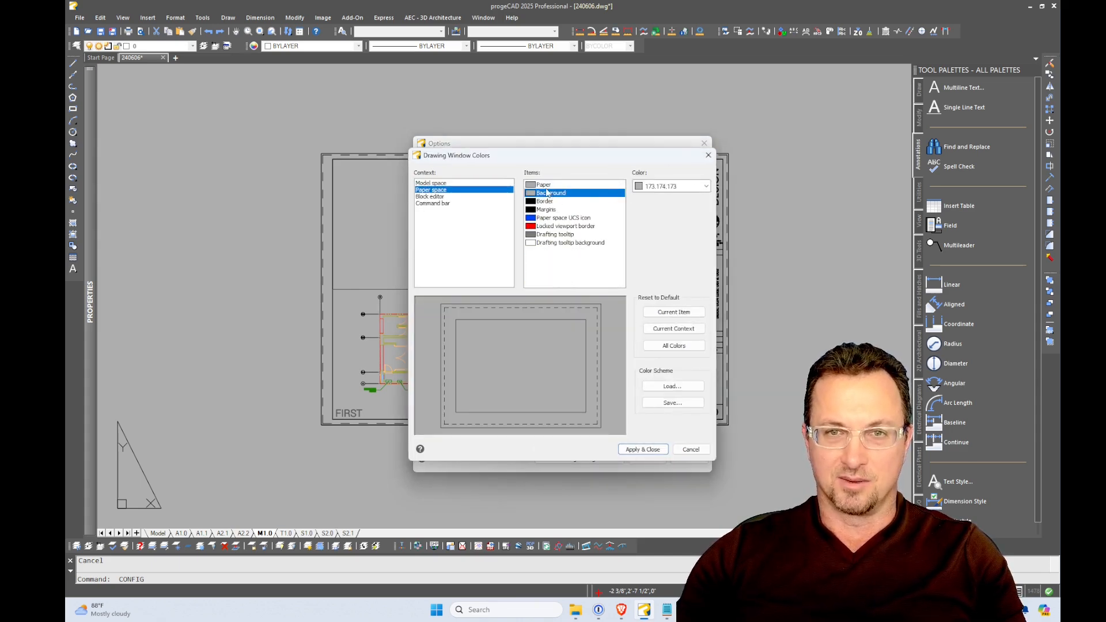
{"action": "left_click", "coordinate": [563, 185]}
{"action": "left_click", "coordinate": [691, 188]}
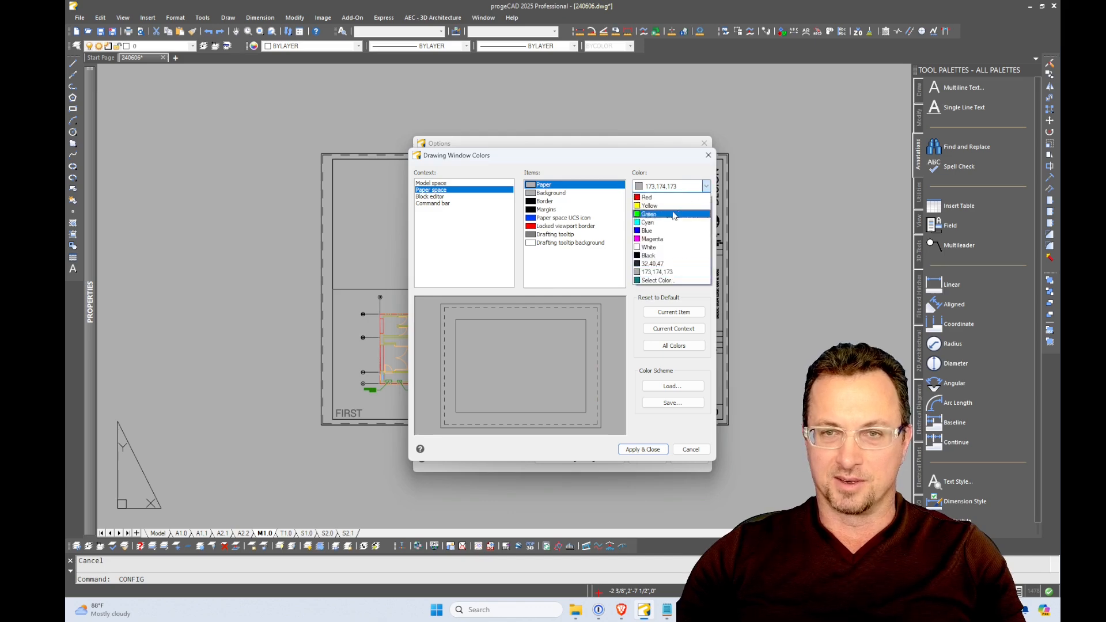
{"action": "left_click", "coordinate": [663, 268]}
{"action": "left_click", "coordinate": [643, 449]}
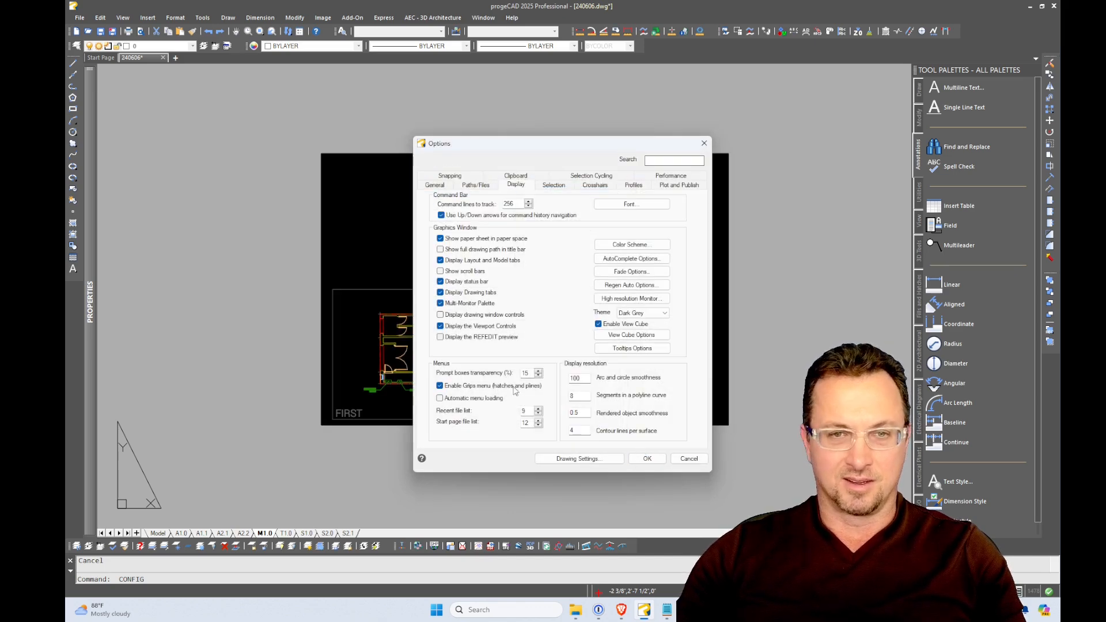
{"action": "left_click", "coordinate": [647, 458]}
Examine the M1.0 sheet and its first floor plan against the black paper, close up and as a whole.
{"action": "scroll", "coordinate": [604, 355], "scroll_direction": "up", "scroll_amount": 2}
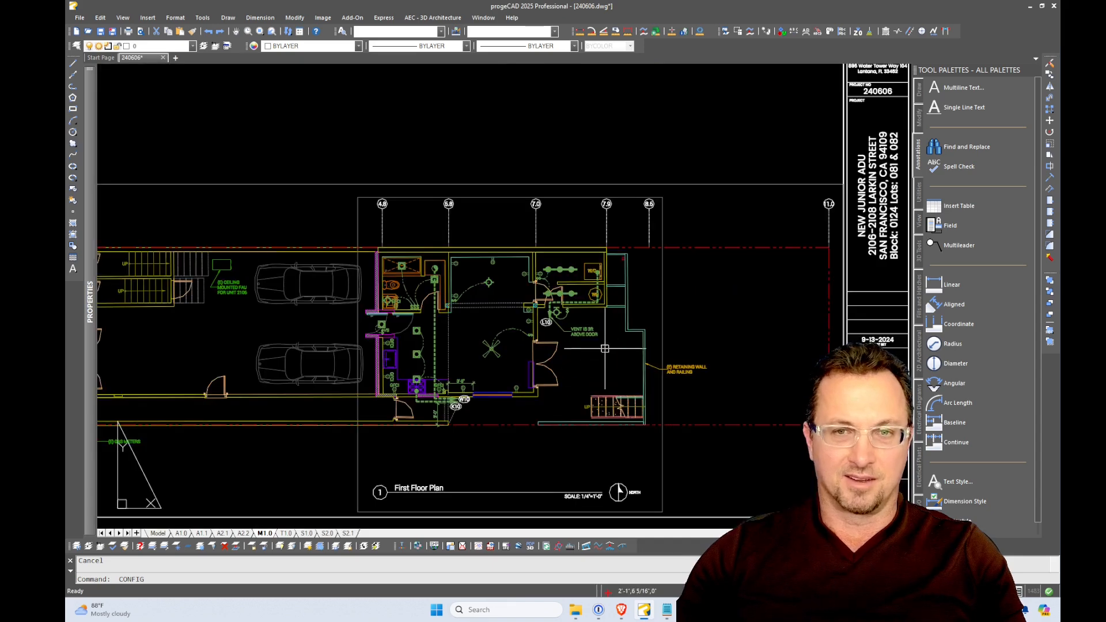
{"action": "scroll", "coordinate": [602, 353], "scroll_direction": "down", "scroll_amount": 4}
{"action": "scroll", "coordinate": [622, 345], "scroll_direction": "up", "scroll_amount": 1}
{"action": "scroll", "coordinate": [522, 369], "scroll_direction": "up", "scroll_amount": 1}
{"action": "middle_click_drag", "start_coordinate": [627, 368], "coordinate": [469, 289]}
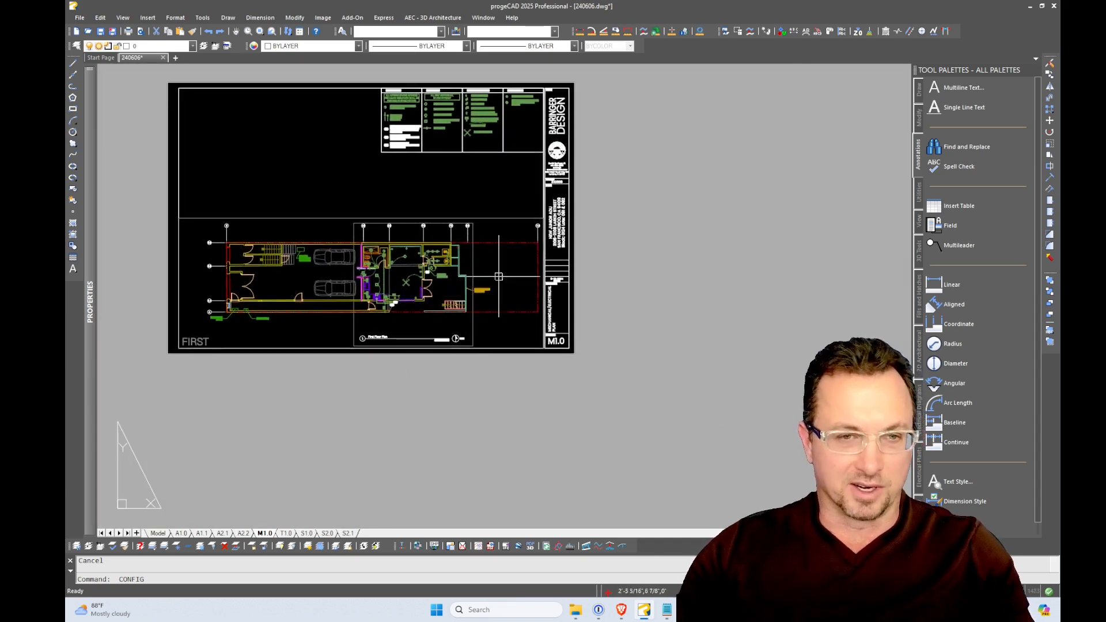
{"action": "scroll", "coordinate": [542, 288], "scroll_direction": "down", "scroll_amount": 4}
{"action": "scroll", "coordinate": [475, 273], "scroll_direction": "up", "scroll_amount": 6}
{"action": "scroll", "coordinate": [497, 263], "scroll_direction": "down", "scroll_amount": 4}
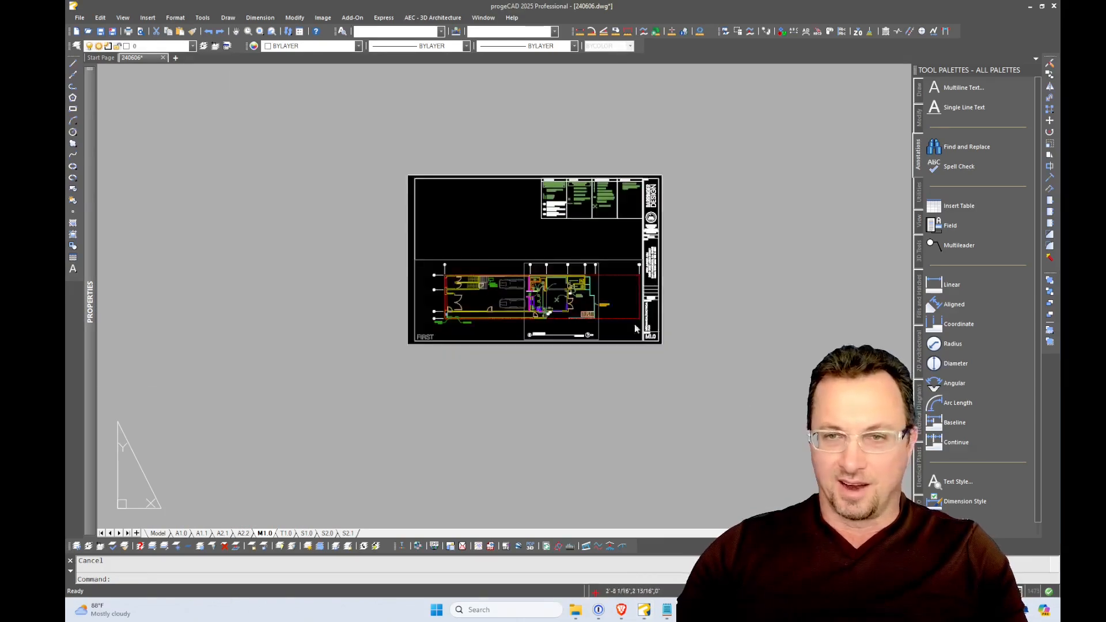
{"action": "scroll", "coordinate": [610, 259], "scroll_direction": "up", "scroll_amount": 3}
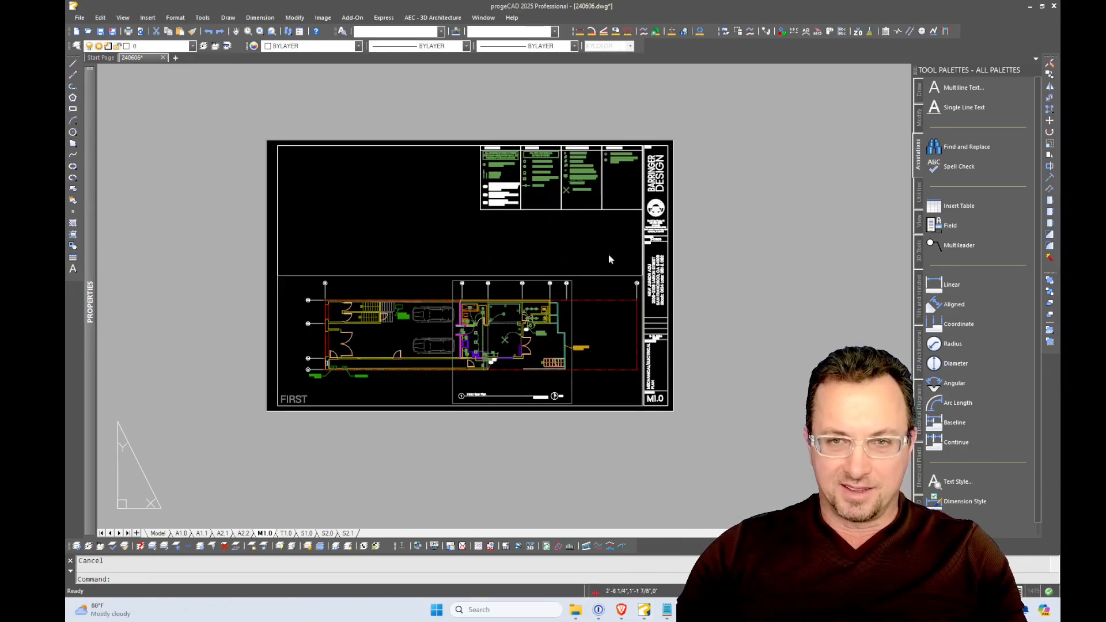
Copy the A2.2 layout as a new layout named T2.0.
{"action": "right_click", "coordinate": [266, 535]}
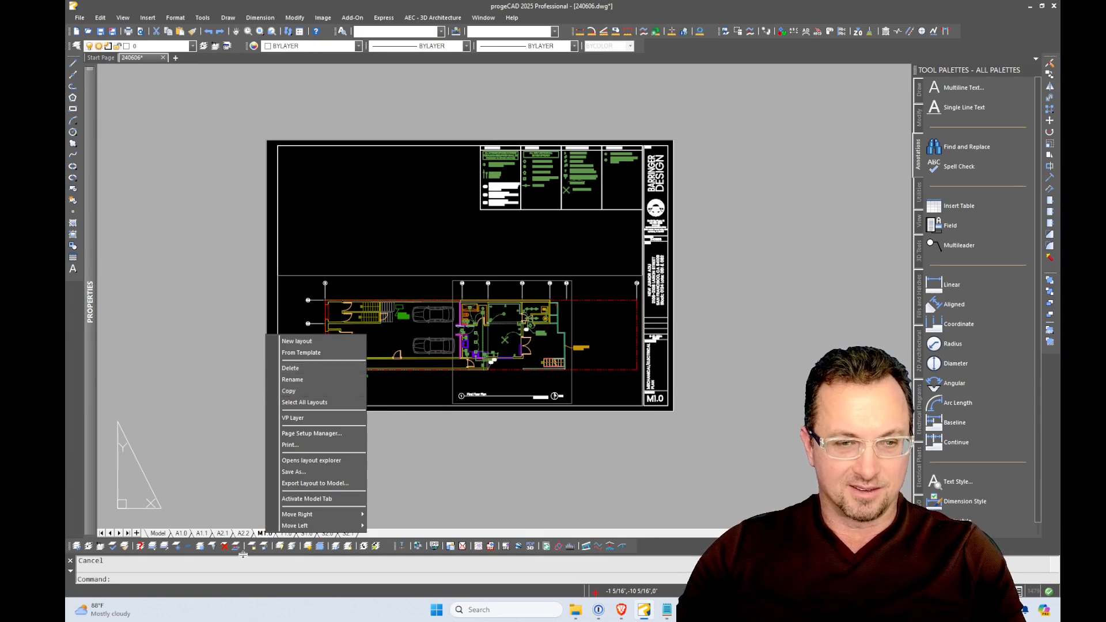
{"action": "left_click", "coordinate": [229, 468]}
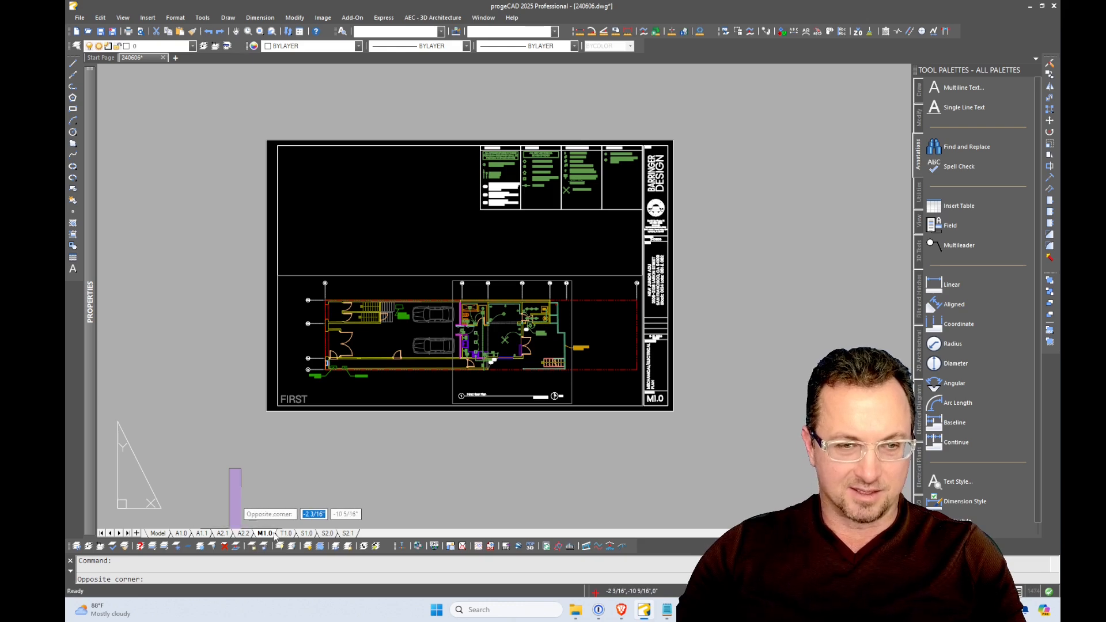
{"action": "left_click", "coordinate": [243, 533]}
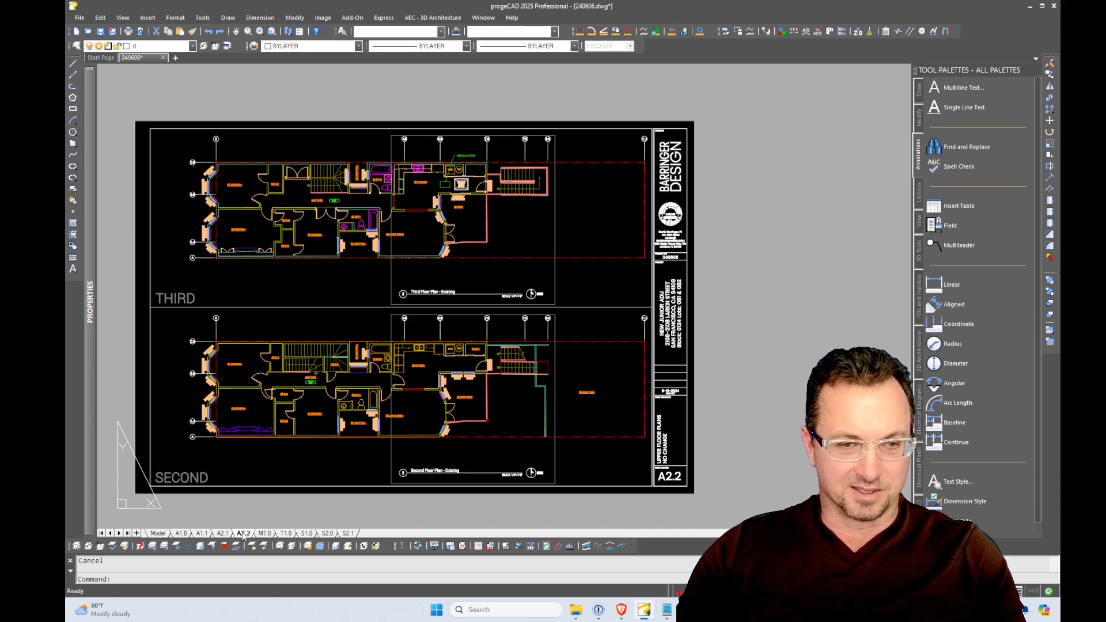
{"action": "right_click", "coordinate": [243, 533]}
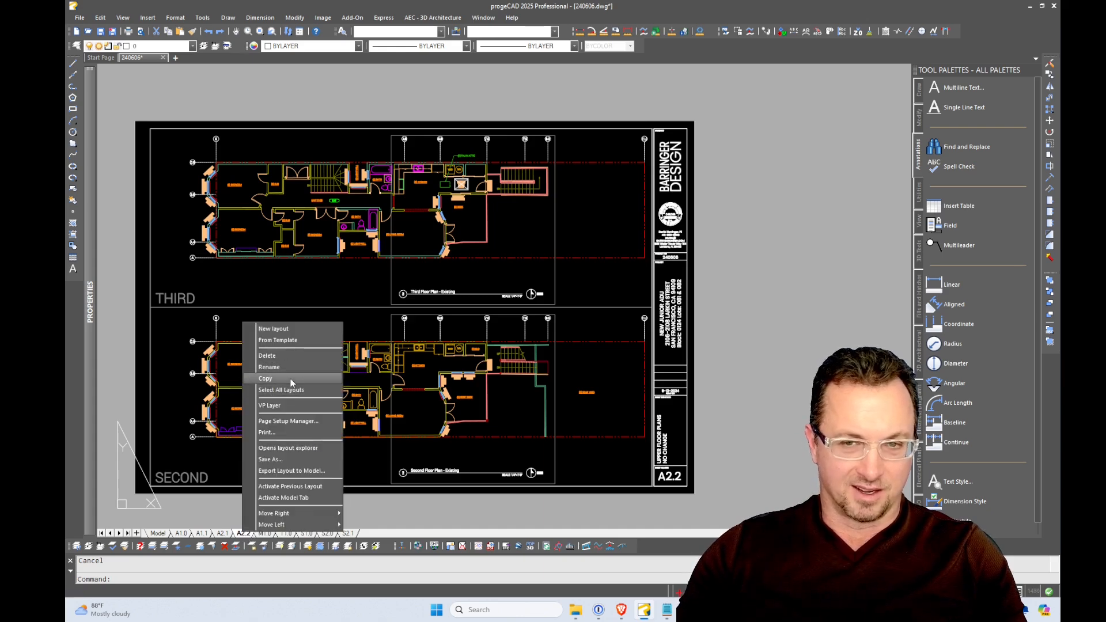
{"action": "left_click", "coordinate": [292, 380]}
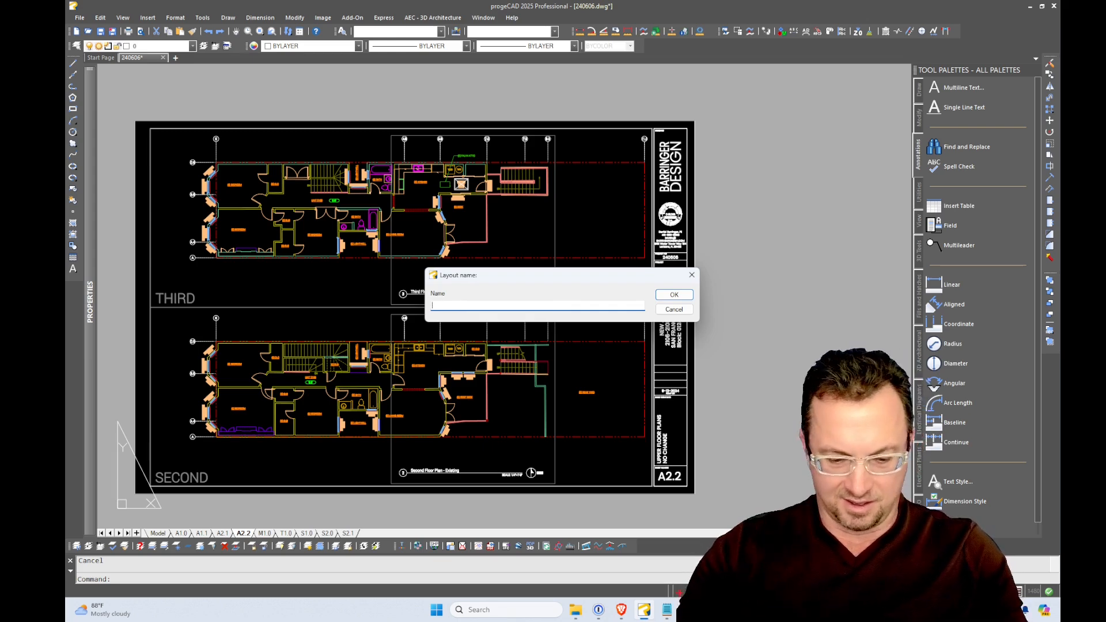
{"action": "type", "text": "T2.0"}
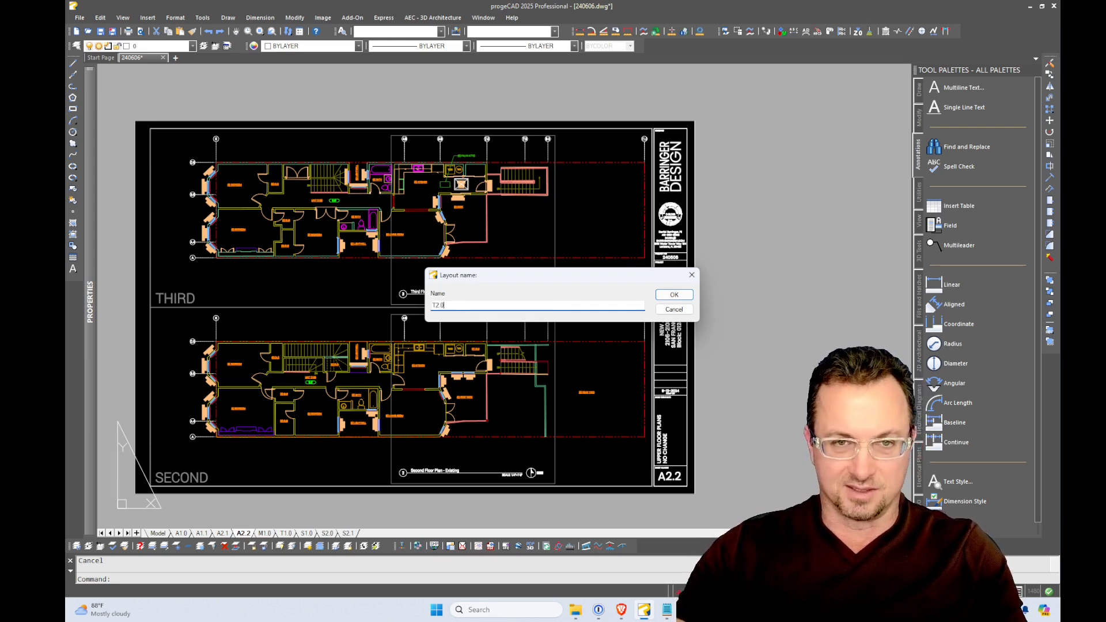
{"action": "left_click", "coordinate": [667, 295]}
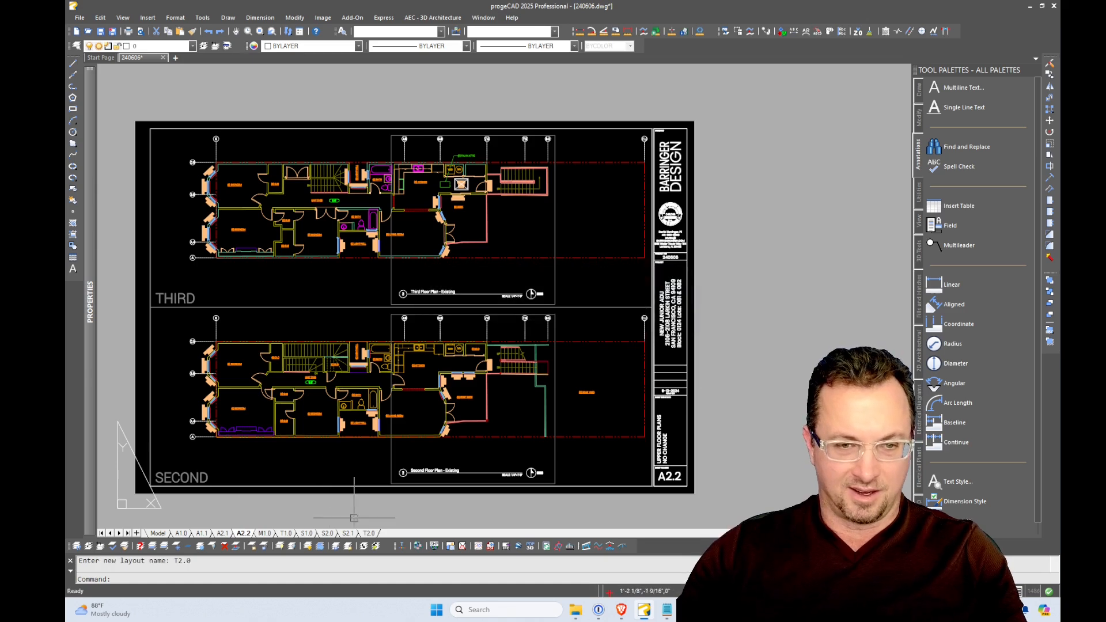
Activate the T2.0 layout and move it three tab positions left so it follows T1.0.
{"action": "left_click", "coordinate": [369, 534]}
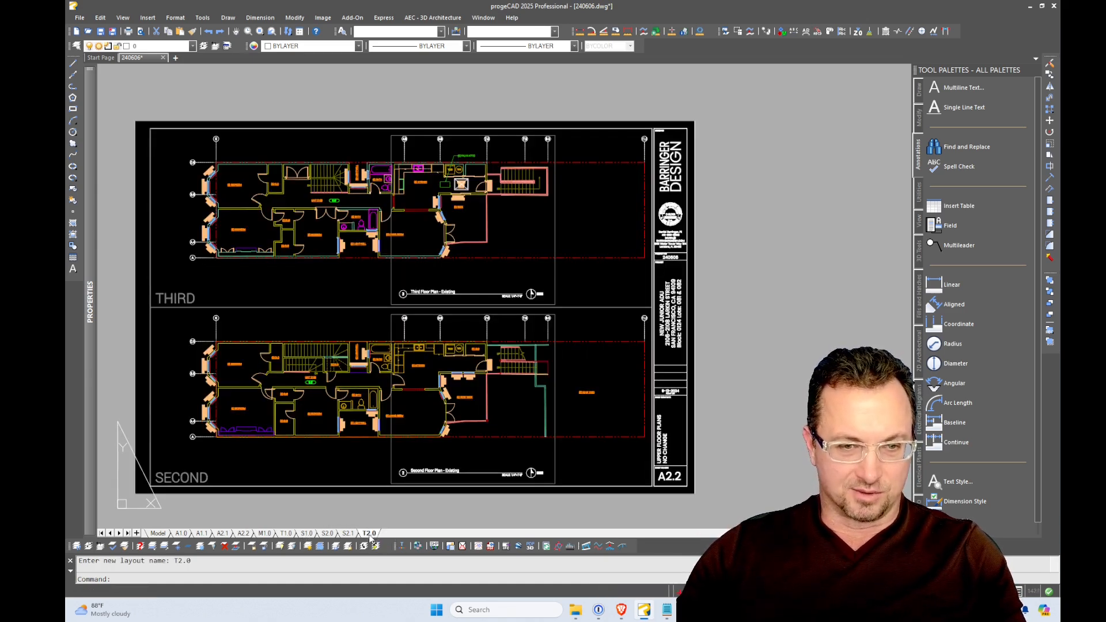
{"action": "right_click", "coordinate": [367, 536]}
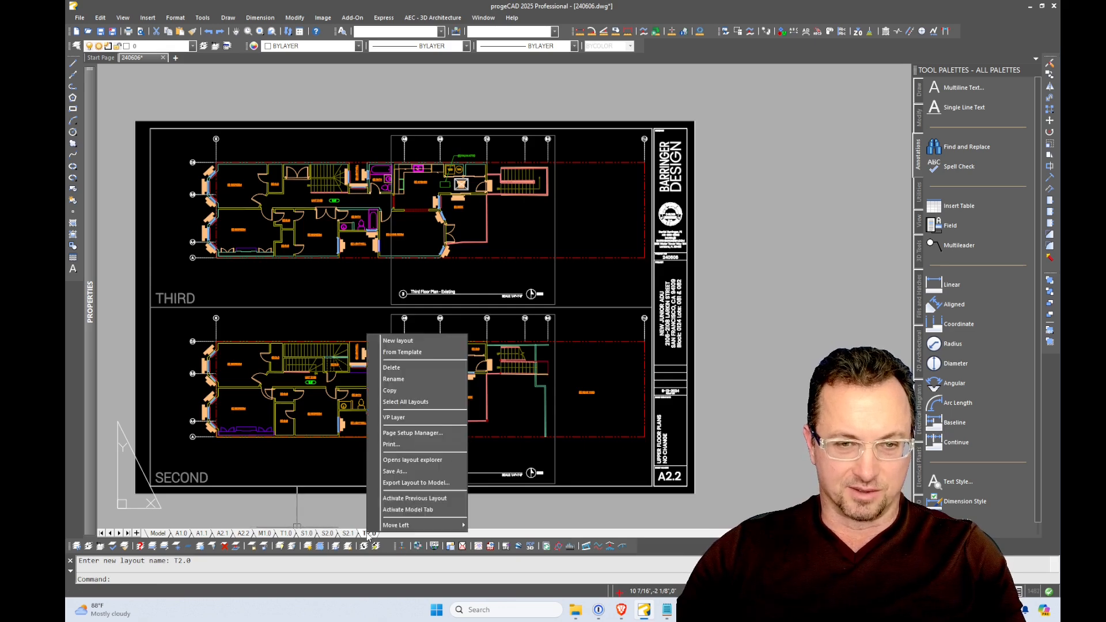
{"action": "mouse_move", "coordinate": [407, 525]}
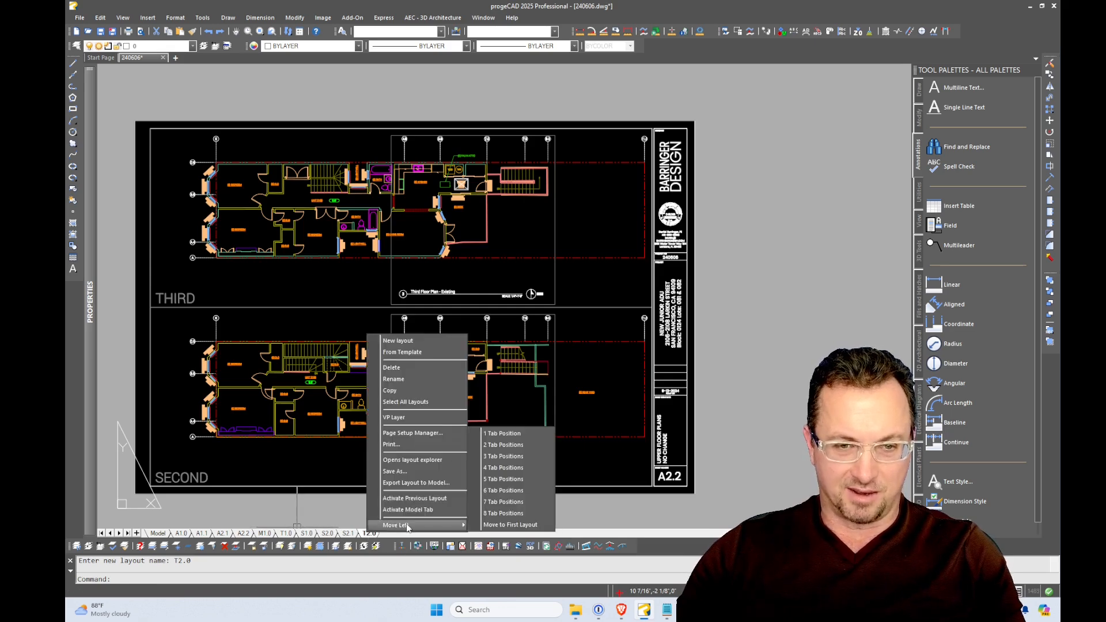
{"action": "left_click", "coordinate": [505, 456]}
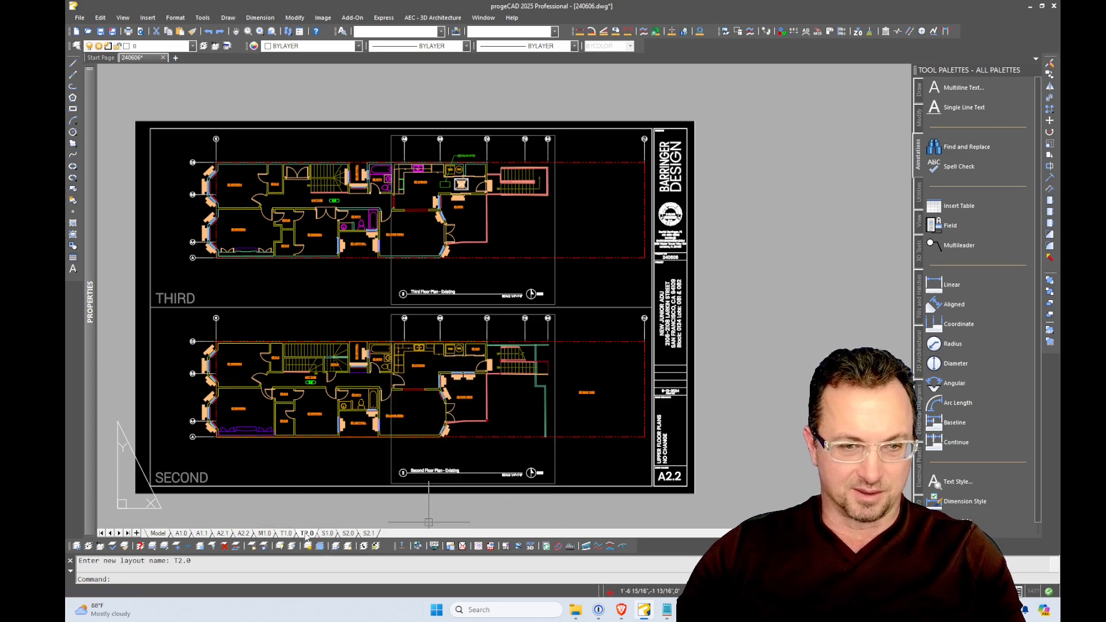
Window-select the sheet's floor plan area on T2.0 and delete the plan titles and north arrows.
{"action": "scroll", "coordinate": [536, 438], "scroll_direction": "down", "scroll_amount": 2}
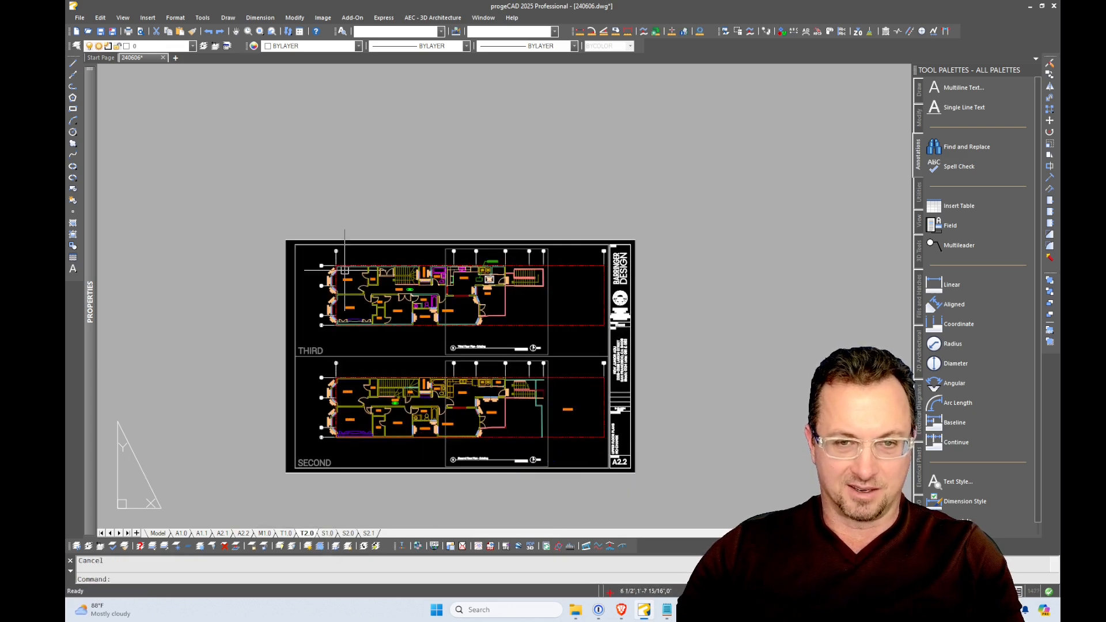
{"action": "left_click", "coordinate": [189, 177]}
{"action": "left_click", "coordinate": [579, 484]}
{"action": "key", "text": "Delete"}
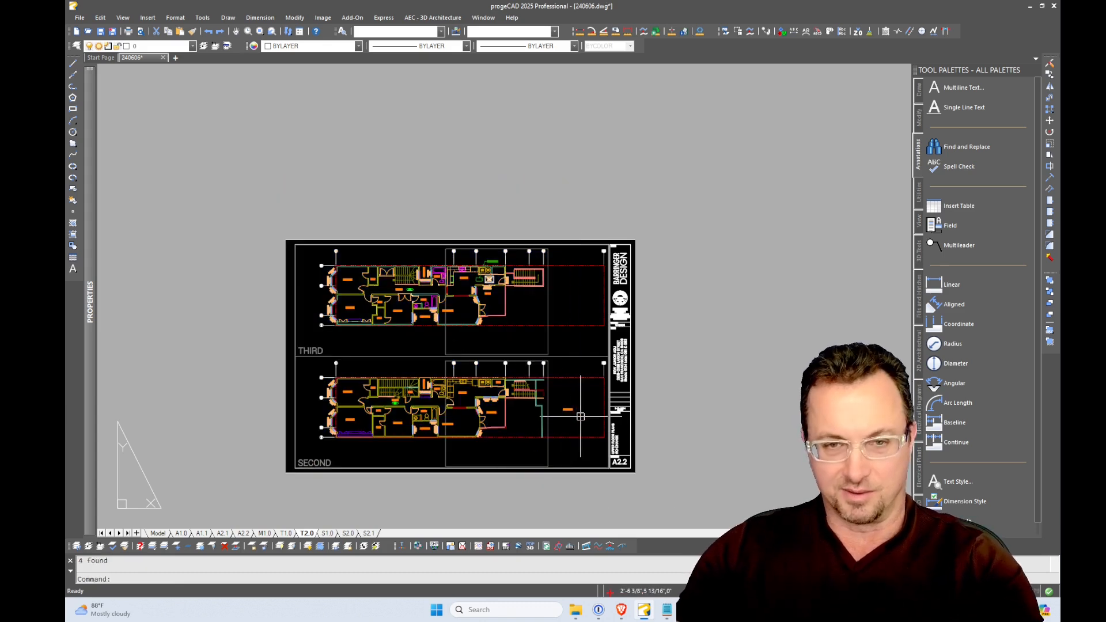
Try to select and delete the remaining THIRD and SECOND floor plan viewports on T2.0.
{"action": "left_click", "coordinate": [539, 414]}
{"action": "left_click", "coordinate": [404, 255]}
{"action": "key", "text": "Delete"}
{"action": "left_click", "coordinate": [493, 377]}
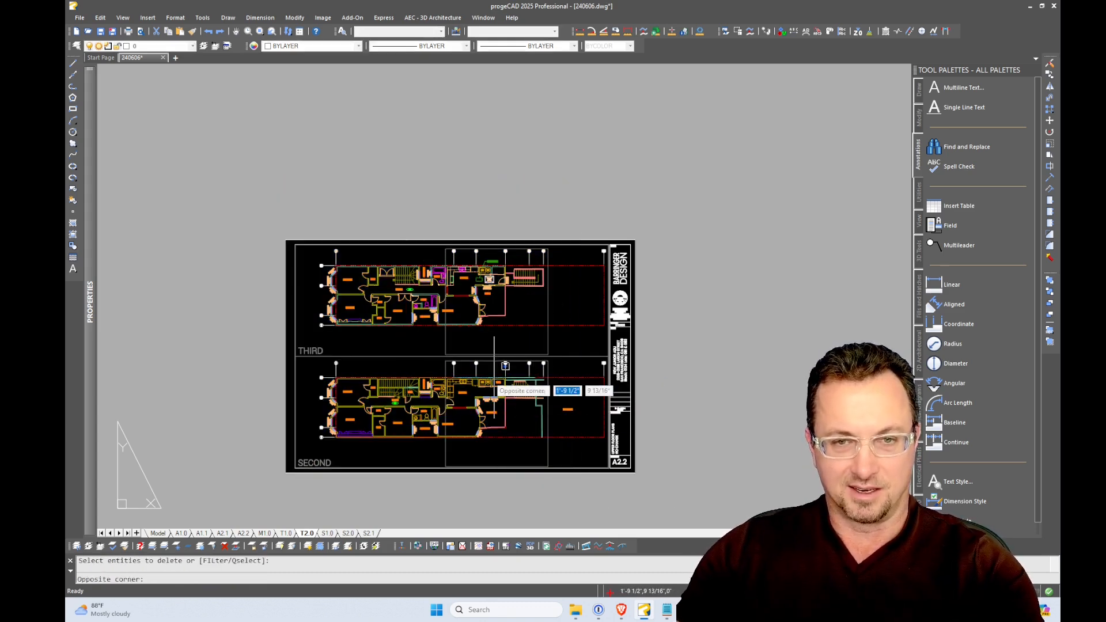
{"action": "key", "text": "Escape"}
{"action": "double_click", "coordinate": [377, 332]}
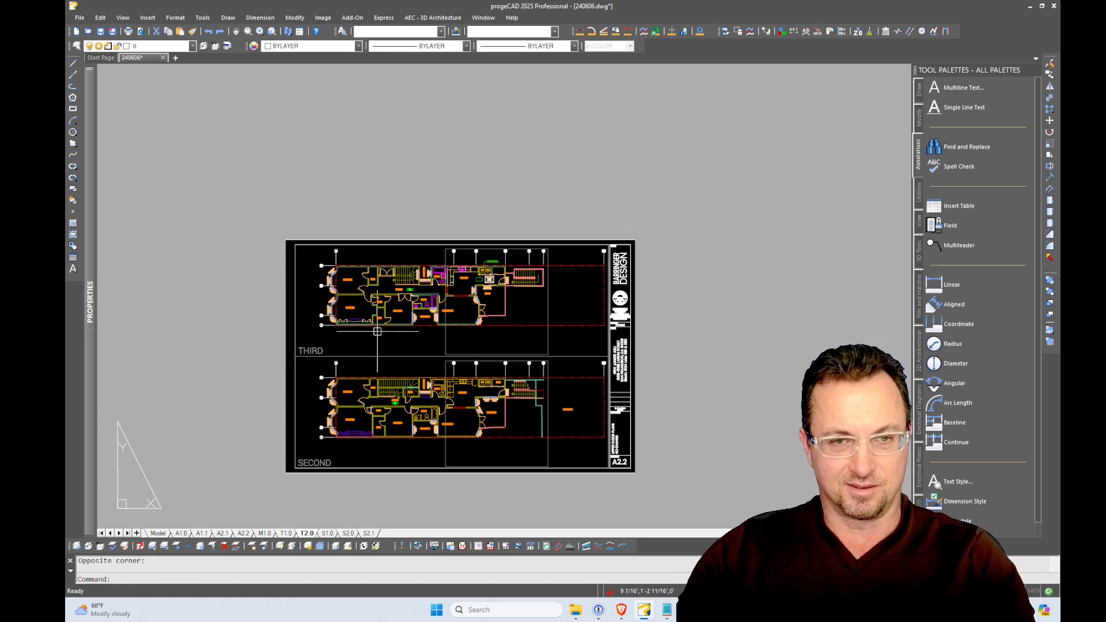
{"action": "left_click", "coordinate": [296, 329]}
{"action": "key", "text": "Escape"}
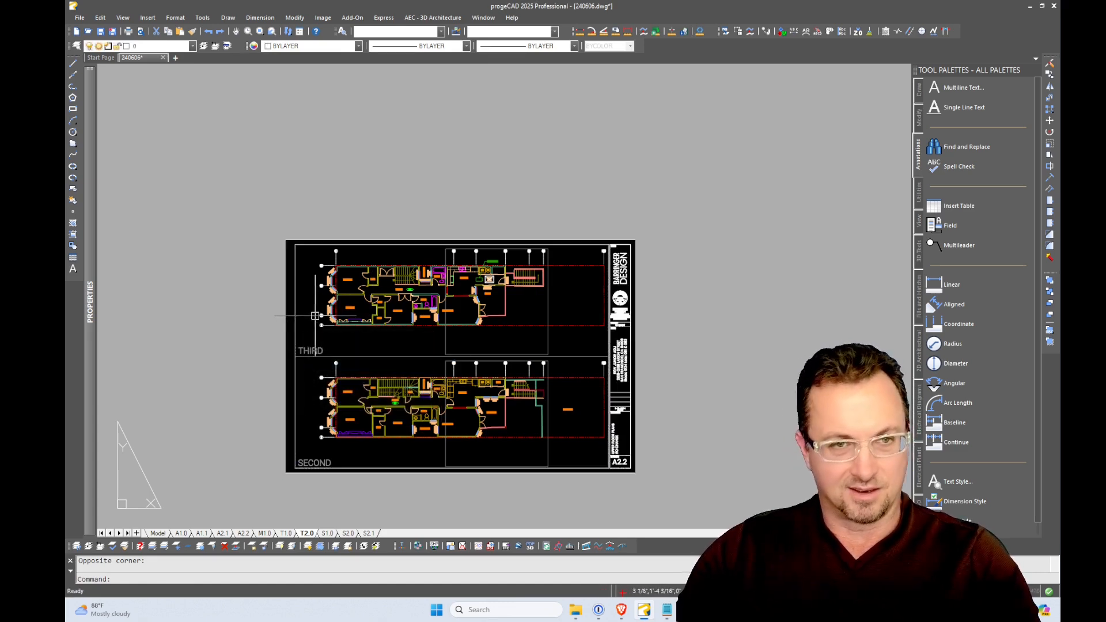
{"action": "left_click", "coordinate": [288, 309]}
{"action": "key", "text": "Escape"}
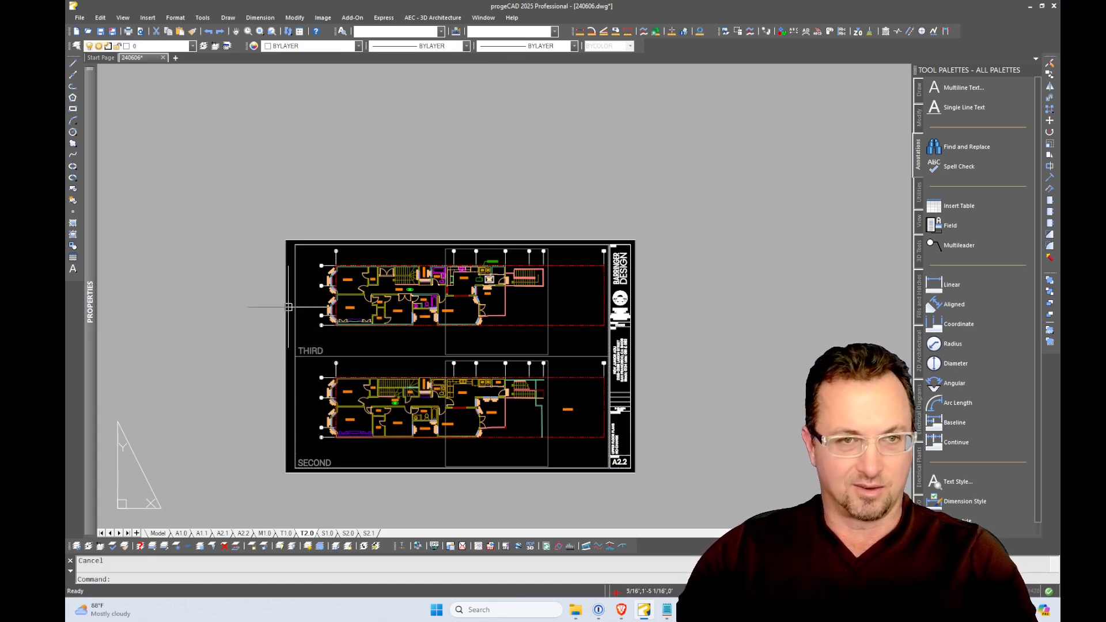
{"action": "left_click", "coordinate": [291, 283]}
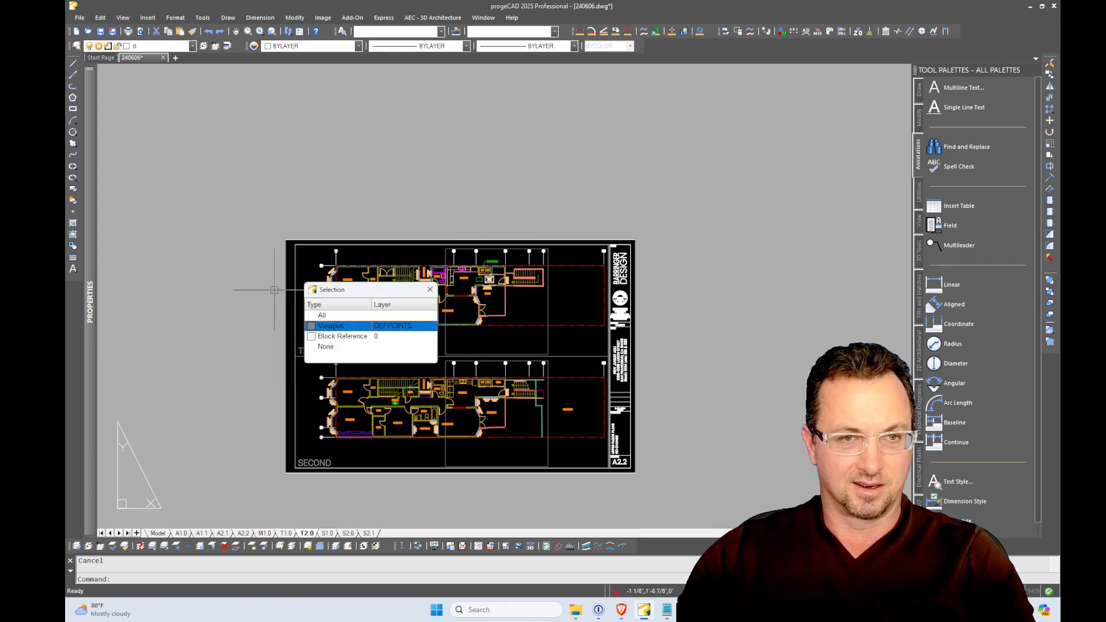
{"action": "left_click", "coordinate": [279, 289]}
{"action": "key", "text": "Escape"}
Move the THIRD and SECOND floor plan viewports up off the T2.0 sheet and delete them.
{"action": "scroll", "coordinate": [299, 423], "scroll_direction": "up", "scroll_amount": 2}
{"action": "left_click", "coordinate": [311, 420]}
{"action": "left_click", "coordinate": [283, 398]}
{"action": "scroll", "coordinate": [507, 339], "scroll_direction": "down", "scroll_amount": 3}
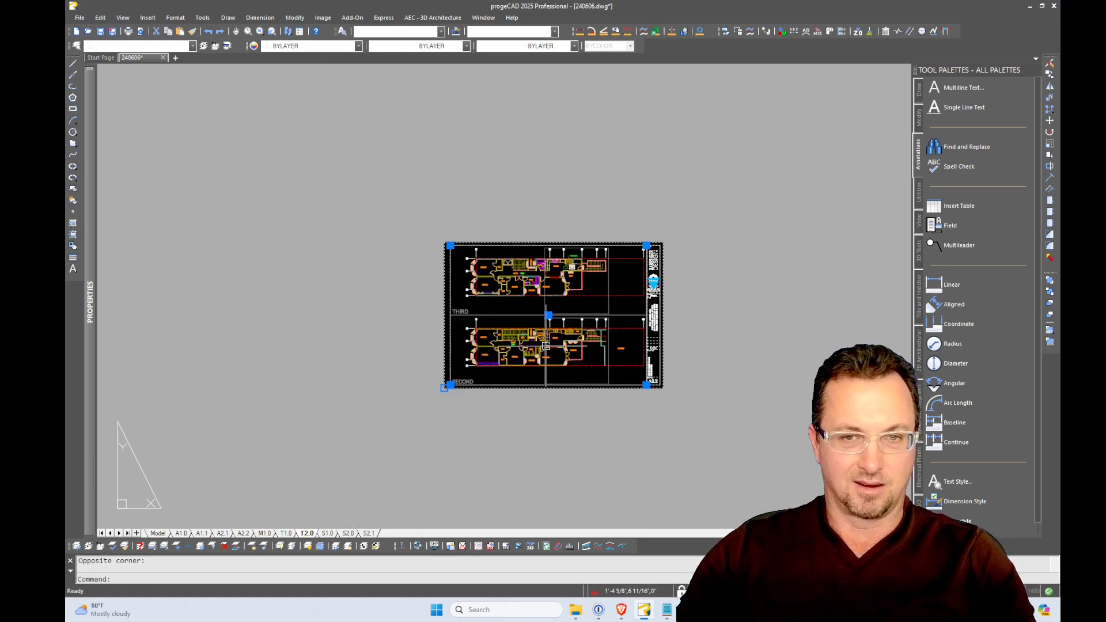
{"action": "left_click", "coordinate": [548, 315]}
{"action": "left_click", "coordinate": [548, 193]}
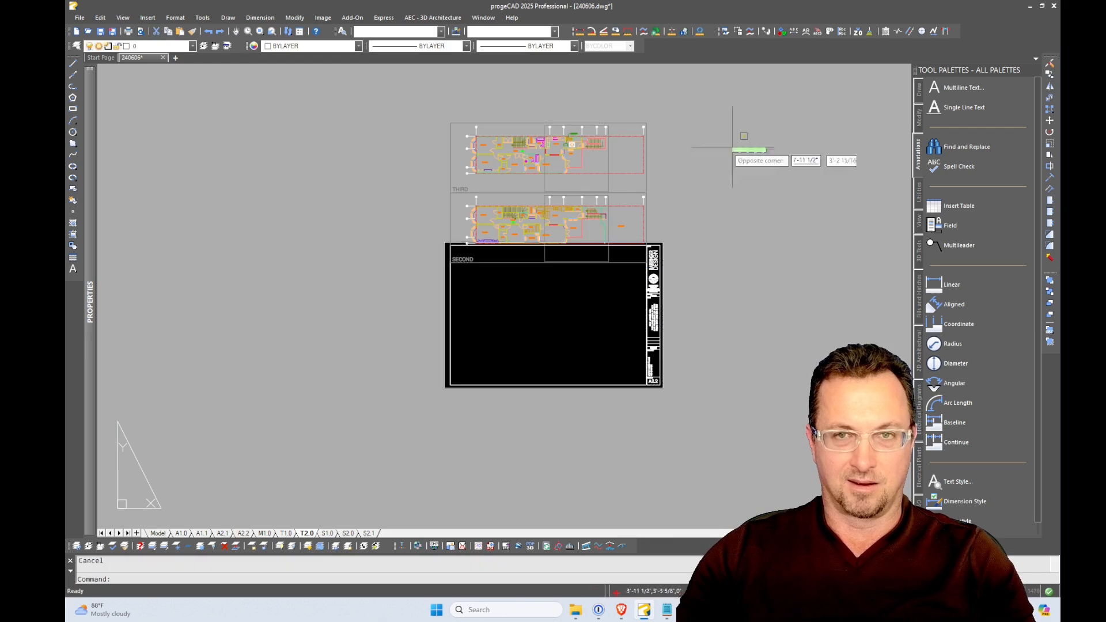
{"action": "key", "text": "Delete"}
Change the sheet number in the title block to T2.0.
{"action": "scroll", "coordinate": [588, 333], "scroll_direction": "up", "scroll_amount": 5}
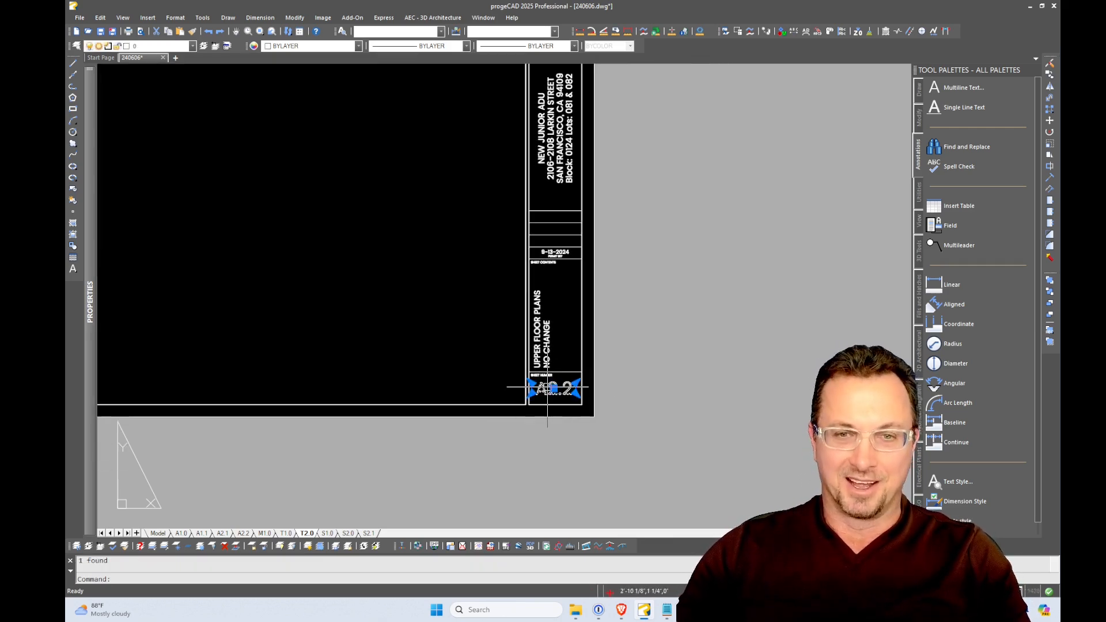
{"action": "double_click", "coordinate": [559, 391]}
{"action": "key", "text": "Delete"}
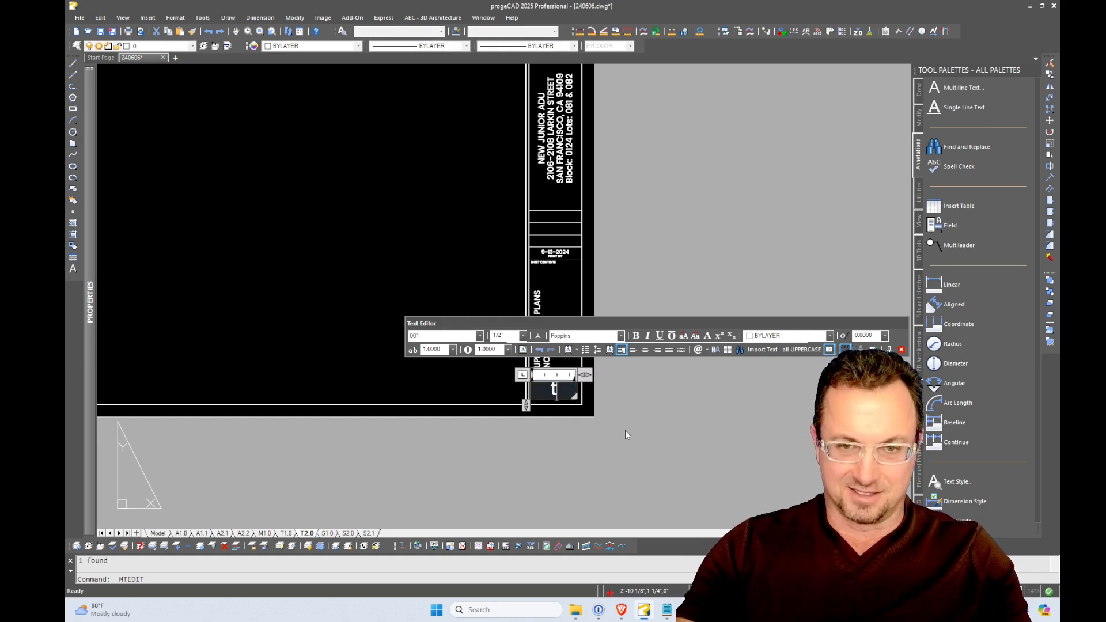
{"action": "type", "text": "T2.0"}
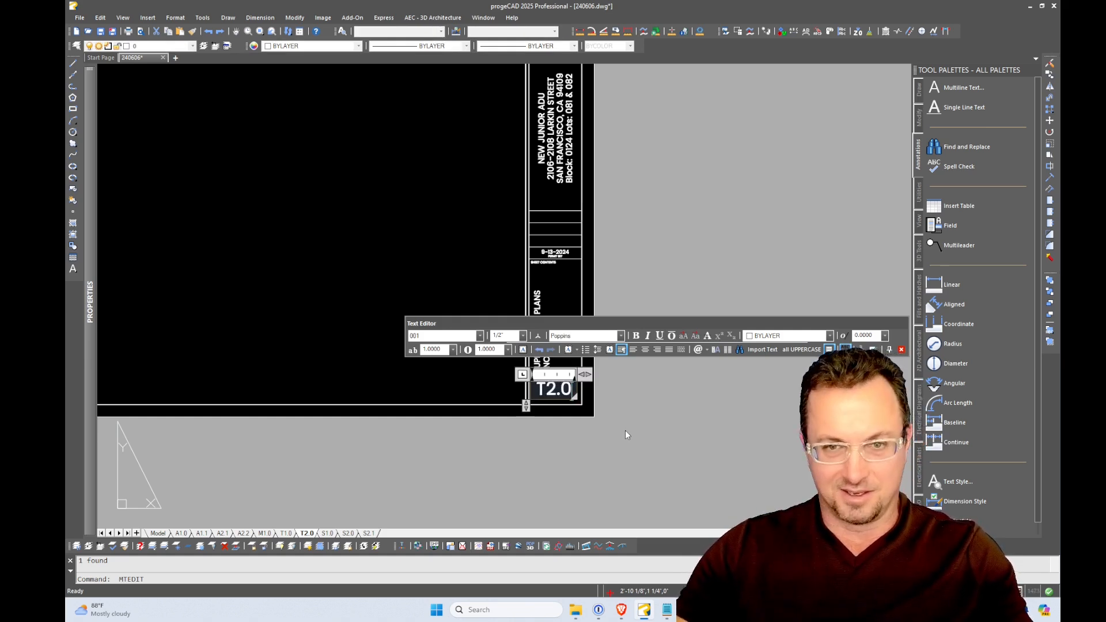
{"action": "left_click", "coordinate": [625, 430]}
Replace the title block's sheet contents text with ENERGY REPORT.
{"action": "double_click", "coordinate": [542, 332]}
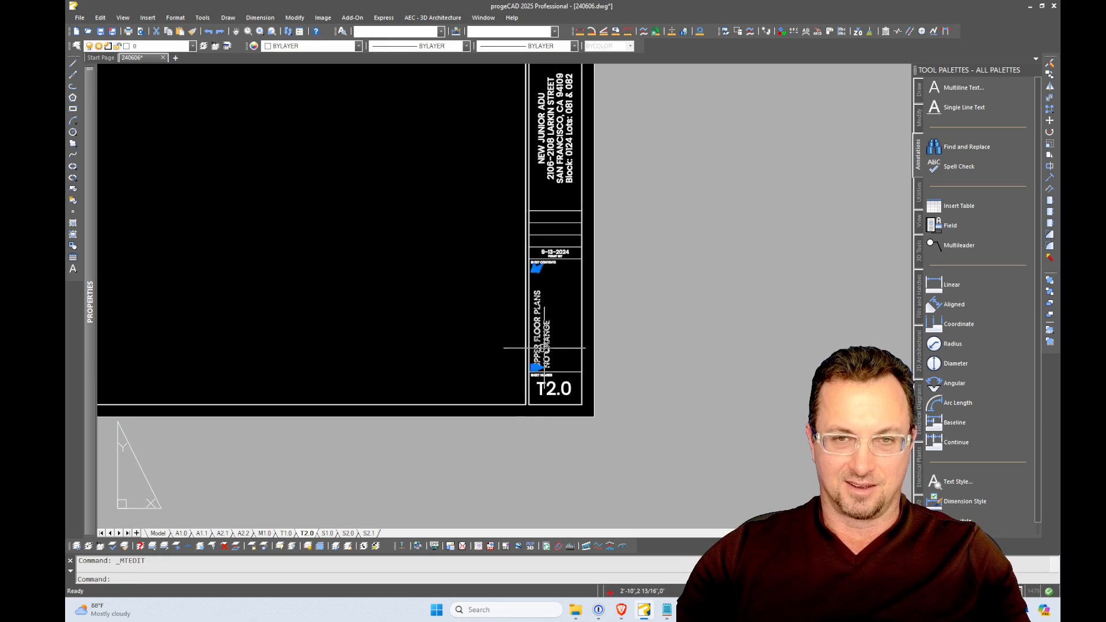
{"action": "type", "text": "en"}
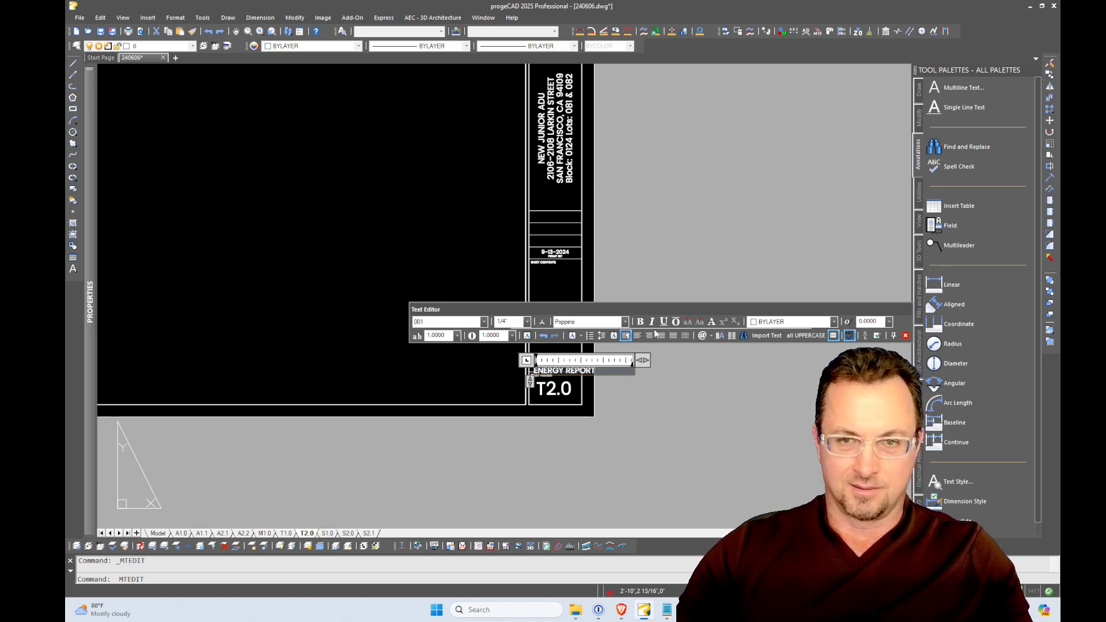
{"action": "key", "text": "Escape"}
{"action": "scroll", "coordinate": [403, 276], "scroll_direction": "down", "scroll_amount": 4}
{"action": "middle_click_drag", "start_coordinate": [390, 328], "coordinate": [494, 362]}
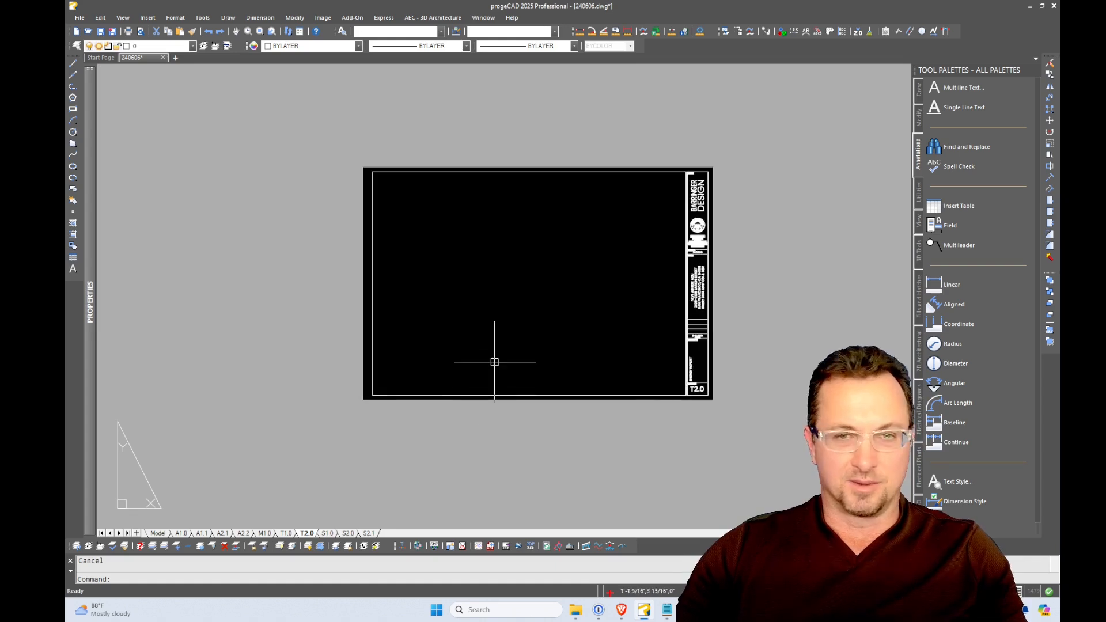
Activate the T1.0 layout and insert the energy report image from the file folder onto the empty sheet without rotation.
{"action": "key", "text": "ctrl+Page_Up"}
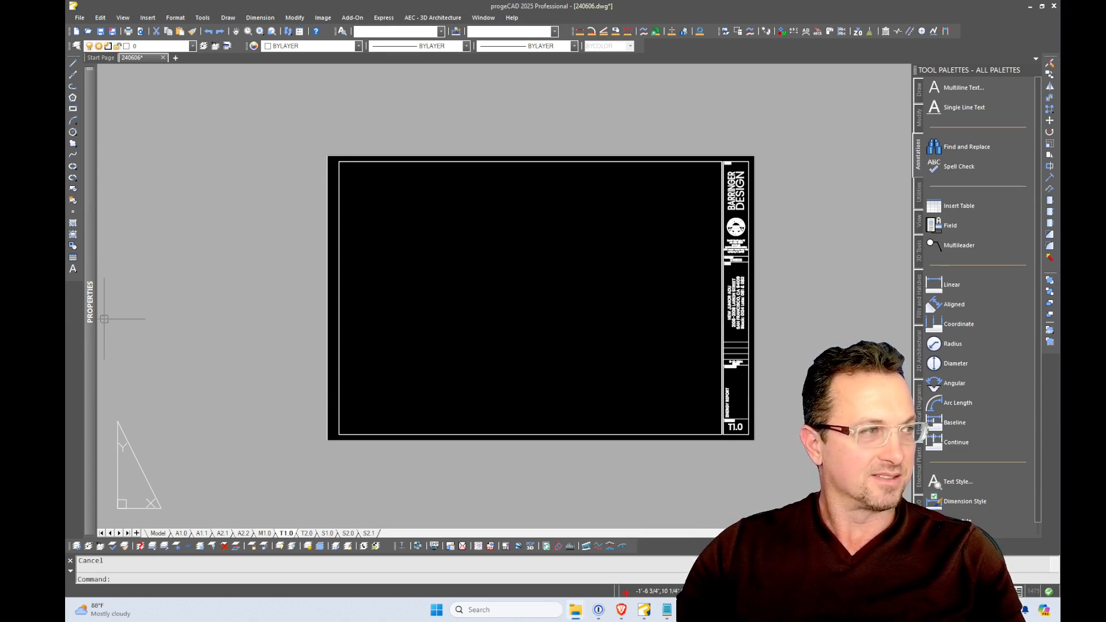
{"action": "left_click_drag", "start_coordinate": [312, 274], "coordinate": [478, 281]}
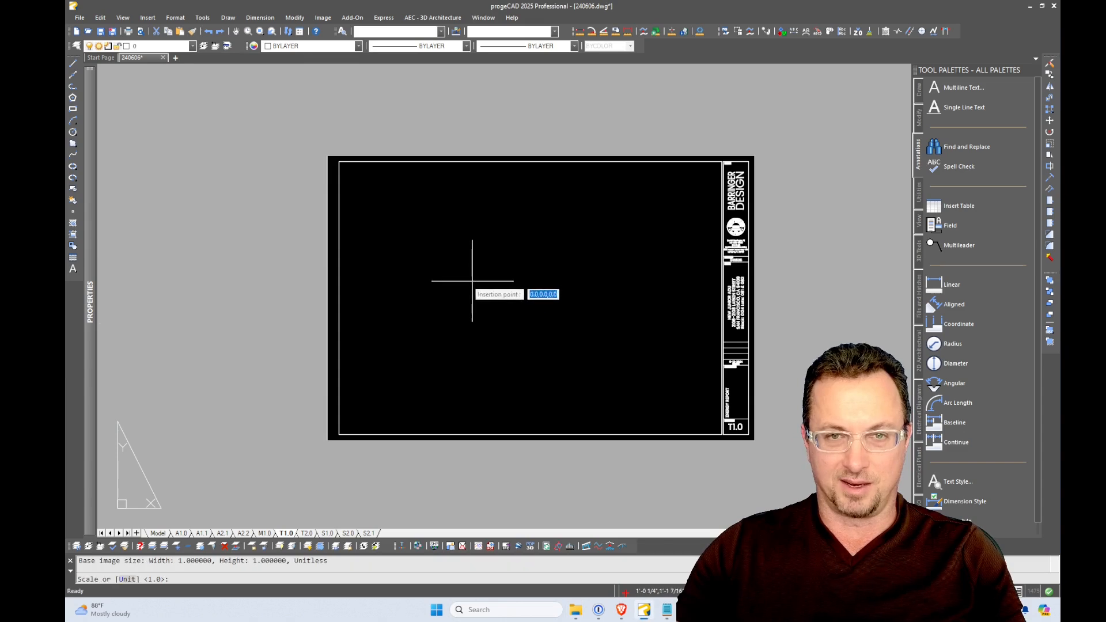
{"action": "left_click", "coordinate": [472, 282]}
{"action": "left_click", "coordinate": [573, 318]}
{"action": "left_click", "coordinate": [573, 318]}
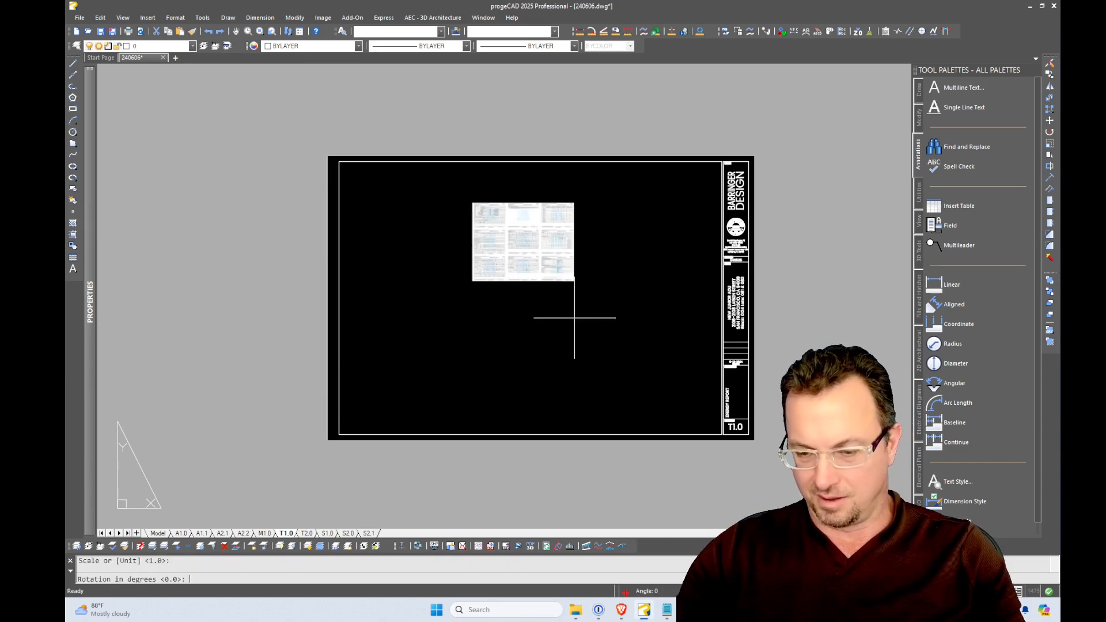
{"action": "type", "text": "z"}
{"action": "key", "text": "Return"}
{"action": "key", "text": "Escape"}
Move the report image so its upper-right corner meets the upper-right corner of the drawing area beside the title block.
{"action": "left_click", "coordinate": [479, 281]}
{"action": "left_click", "coordinate": [440, 301]}
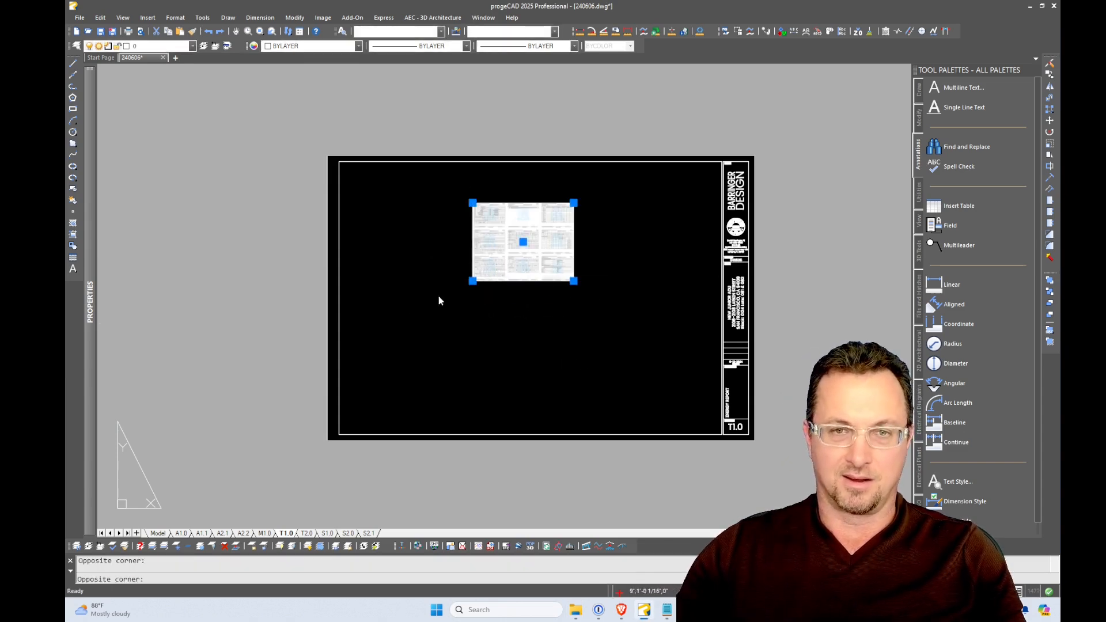
{"action": "left_click", "coordinate": [573, 203]}
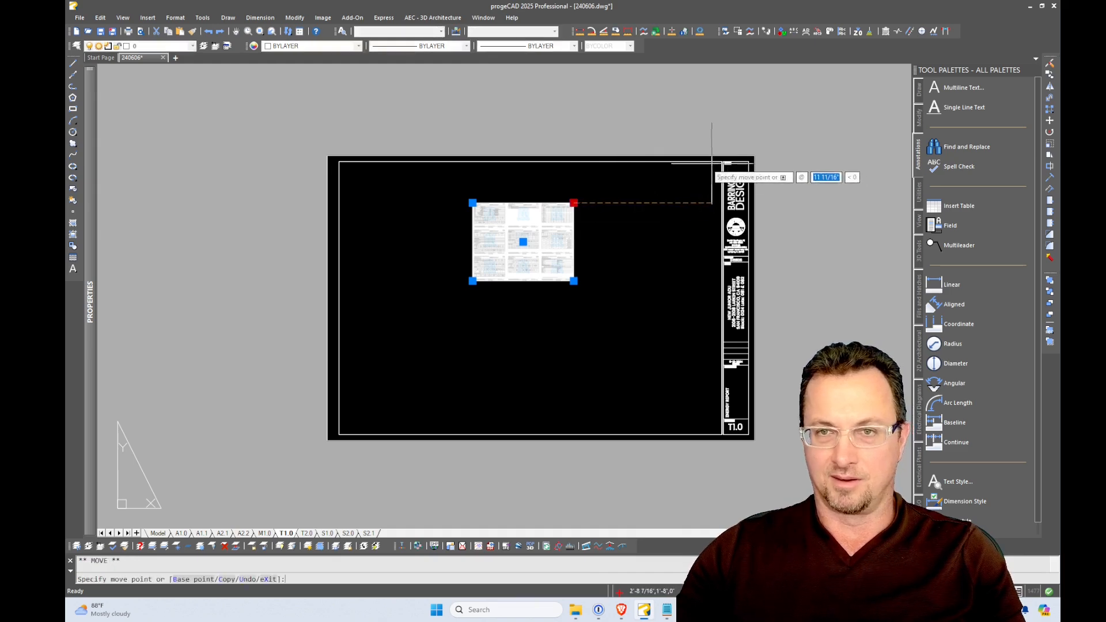
{"action": "key", "text": "space"}
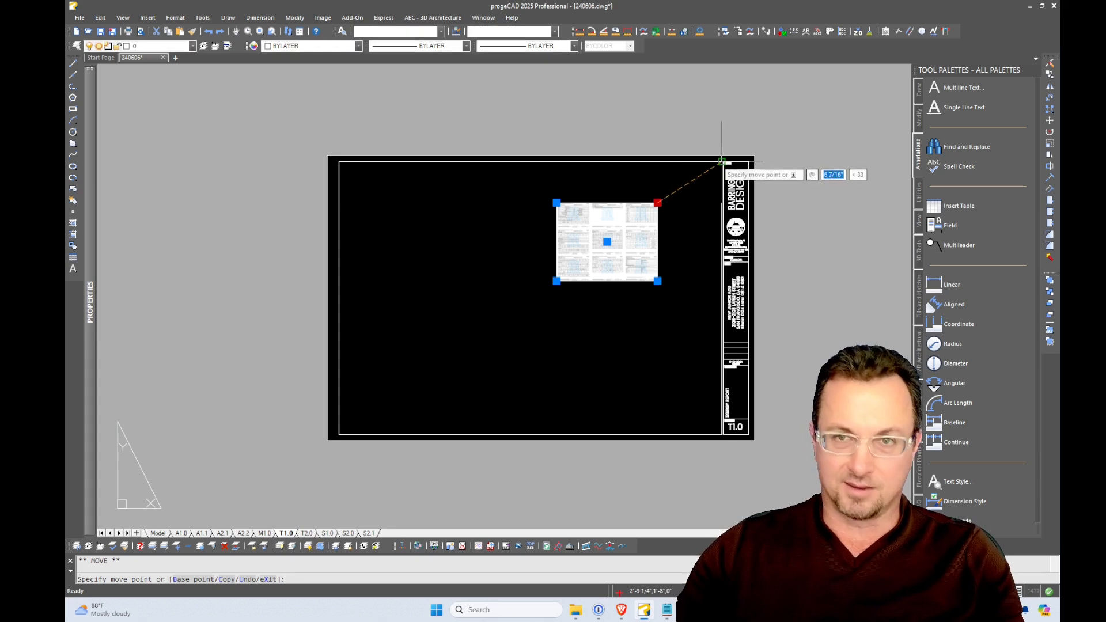
{"action": "left_click", "coordinate": [721, 162]}
Enlarge the report image from its lower-left corner so it nearly fills the sheet's height within the border.
{"action": "left_click", "coordinate": [620, 239]}
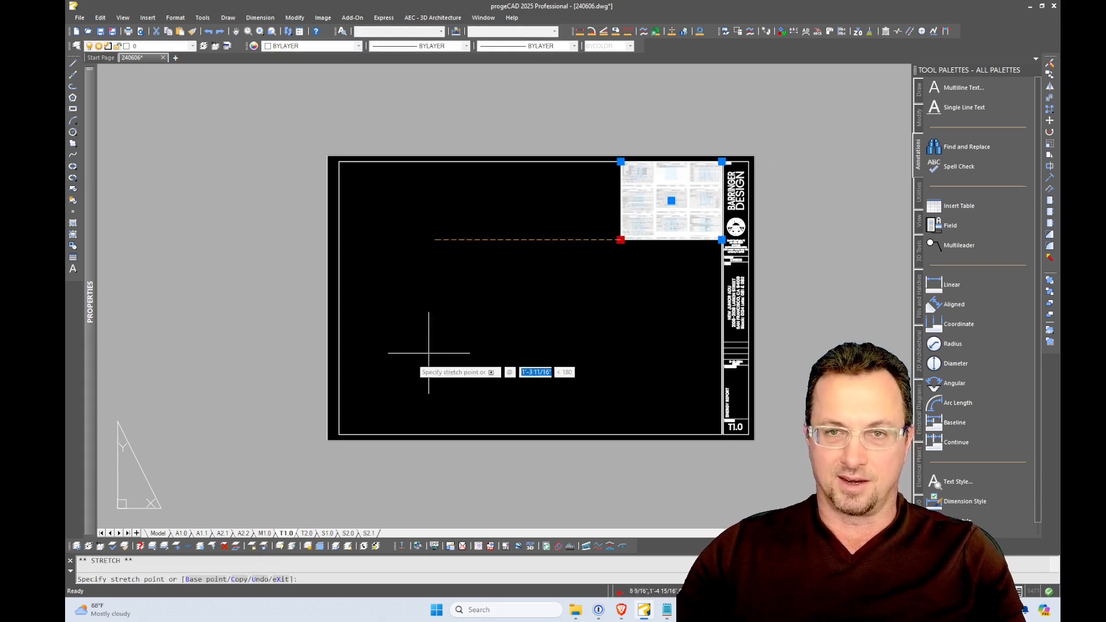
{"action": "left_click", "coordinate": [423, 392]}
{"action": "left_click", "coordinate": [423, 392]}
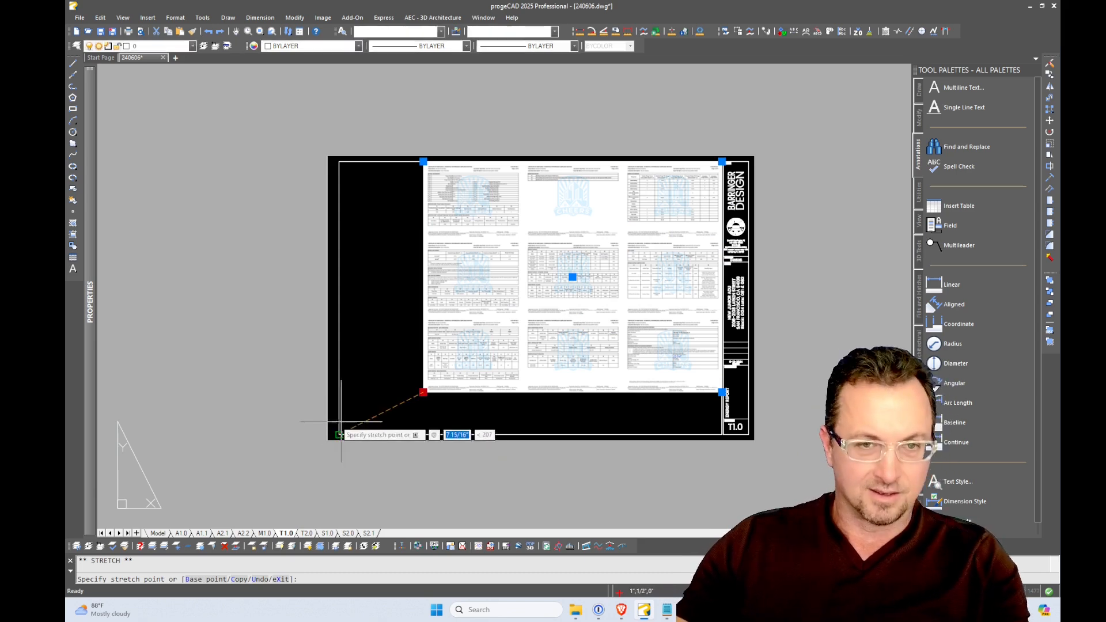
{"action": "left_click", "coordinate": [339, 457]}
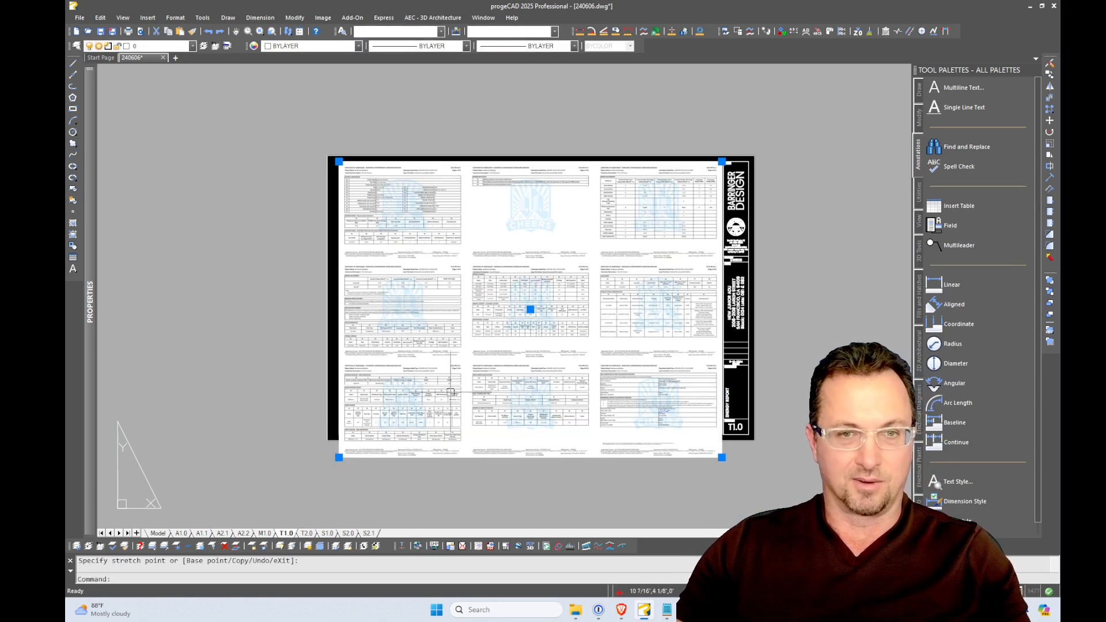
{"action": "left_click", "coordinate": [339, 457]}
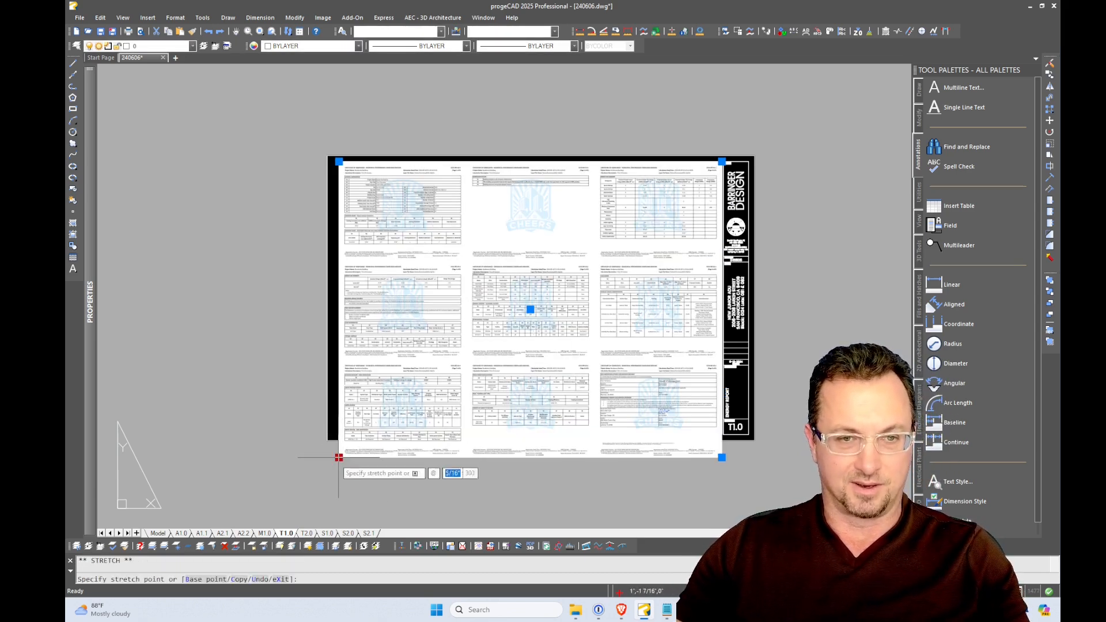
{"action": "left_click", "coordinate": [378, 431]}
Stretch the image's lower-left corner to just above the sheet's bottom border line.
{"action": "scroll", "coordinate": [387, 428], "scroll_direction": "up", "scroll_amount": 6}
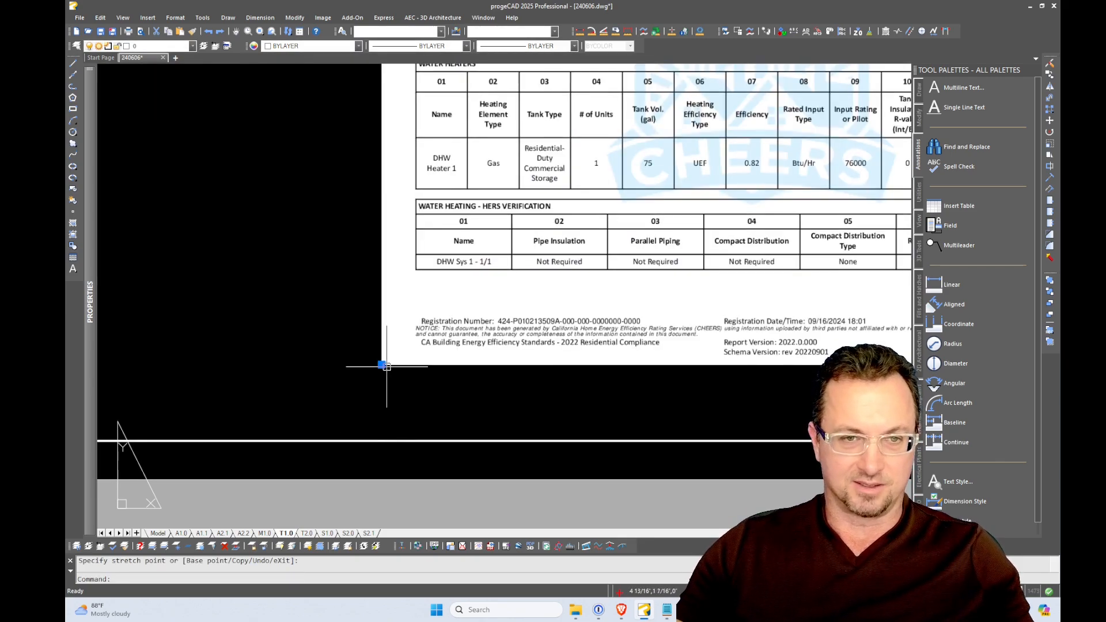
{"action": "left_click", "coordinate": [301, 425]}
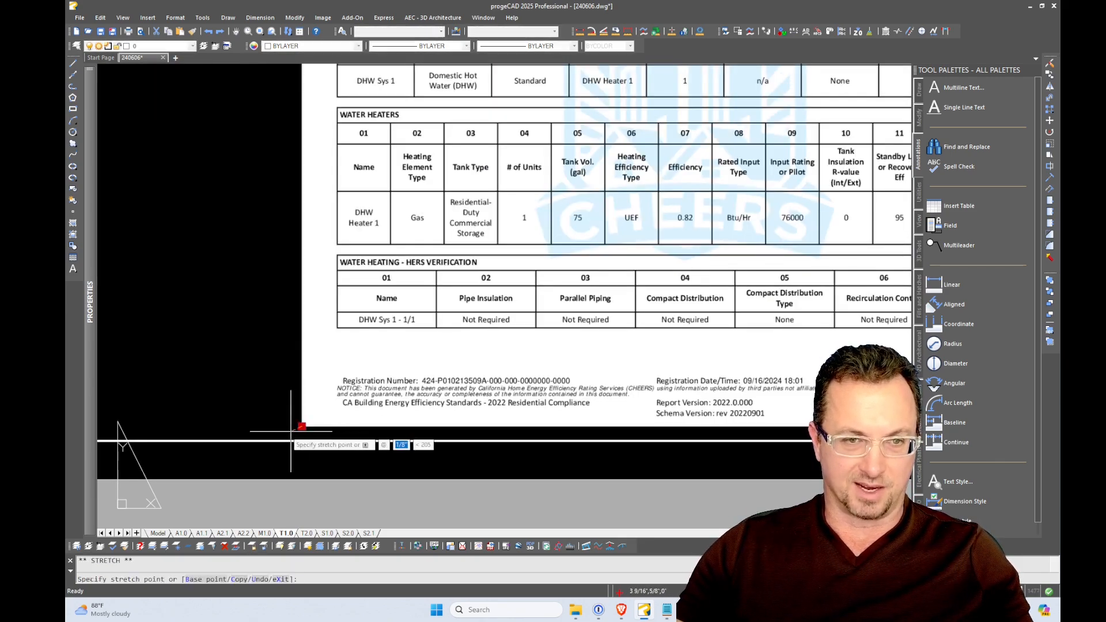
{"action": "left_click", "coordinate": [292, 431]}
Pull the image's upper-right corner slightly inward so it sits just inside the border beside the title block.
{"action": "scroll", "coordinate": [297, 438], "scroll_direction": "down", "scroll_amount": 8}
{"action": "scroll", "coordinate": [497, 277], "scroll_direction": "up", "scroll_amount": 8}
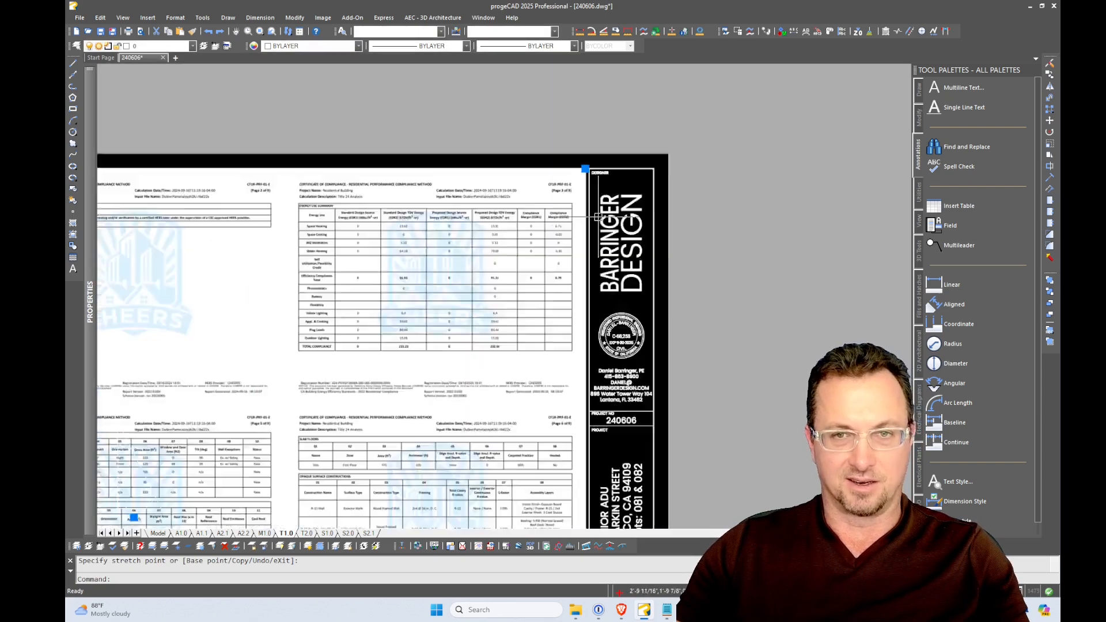
{"action": "scroll", "coordinate": [567, 95], "scroll_direction": "up", "scroll_amount": 3}
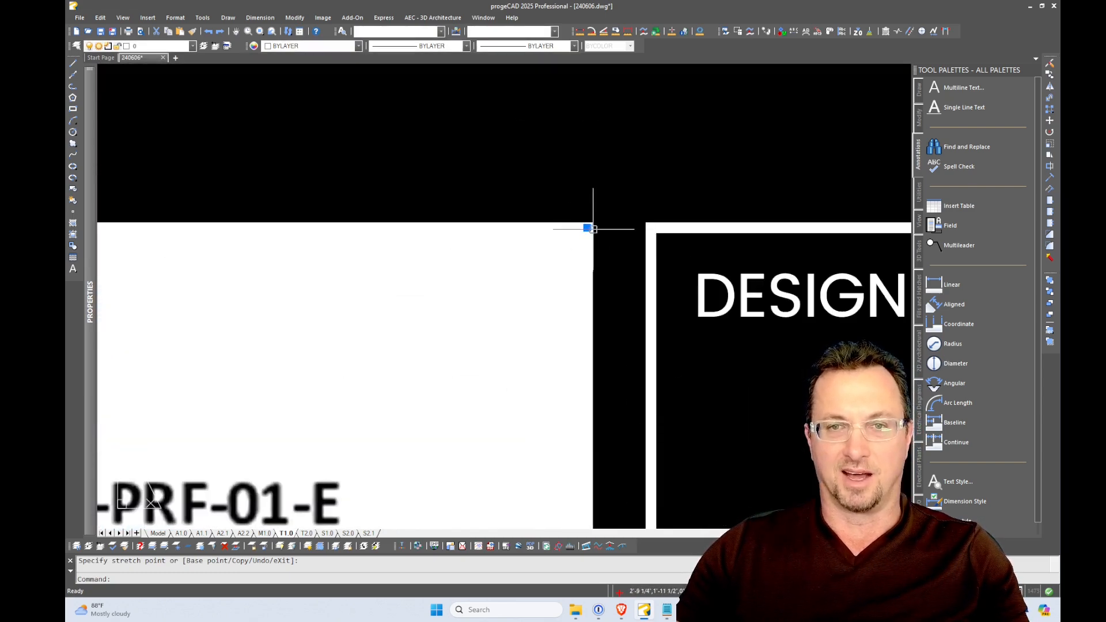
{"action": "scroll", "coordinate": [576, 240], "scroll_direction": "down", "scroll_amount": 6}
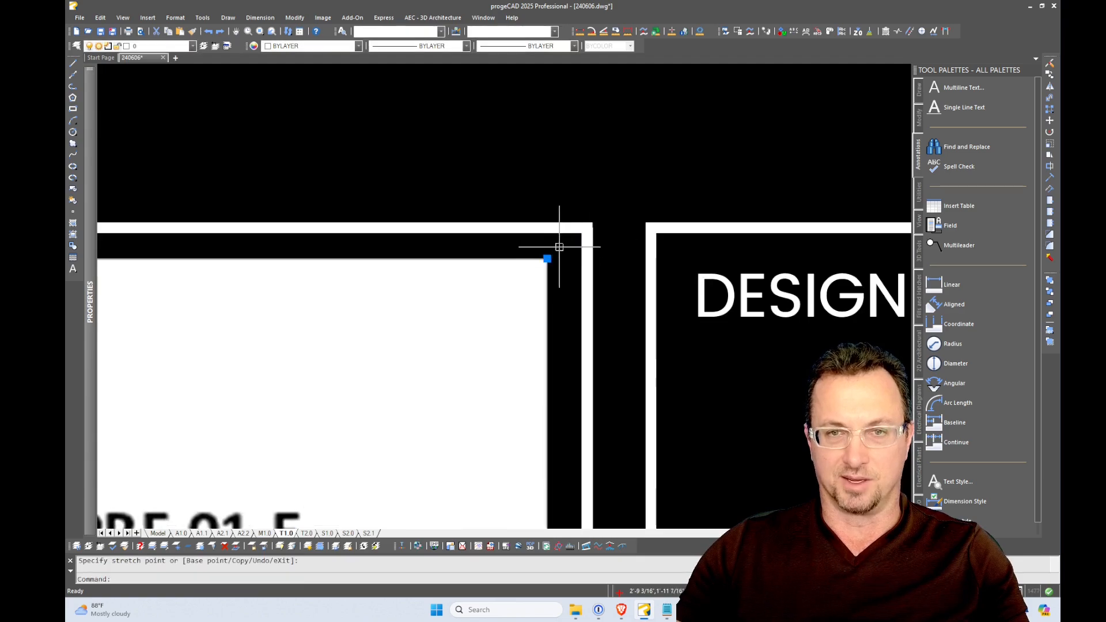
{"action": "scroll", "coordinate": [621, 179], "scroll_direction": "down", "scroll_amount": 5}
{"action": "scroll", "coordinate": [458, 314], "scroll_direction": "down", "scroll_amount": 4}
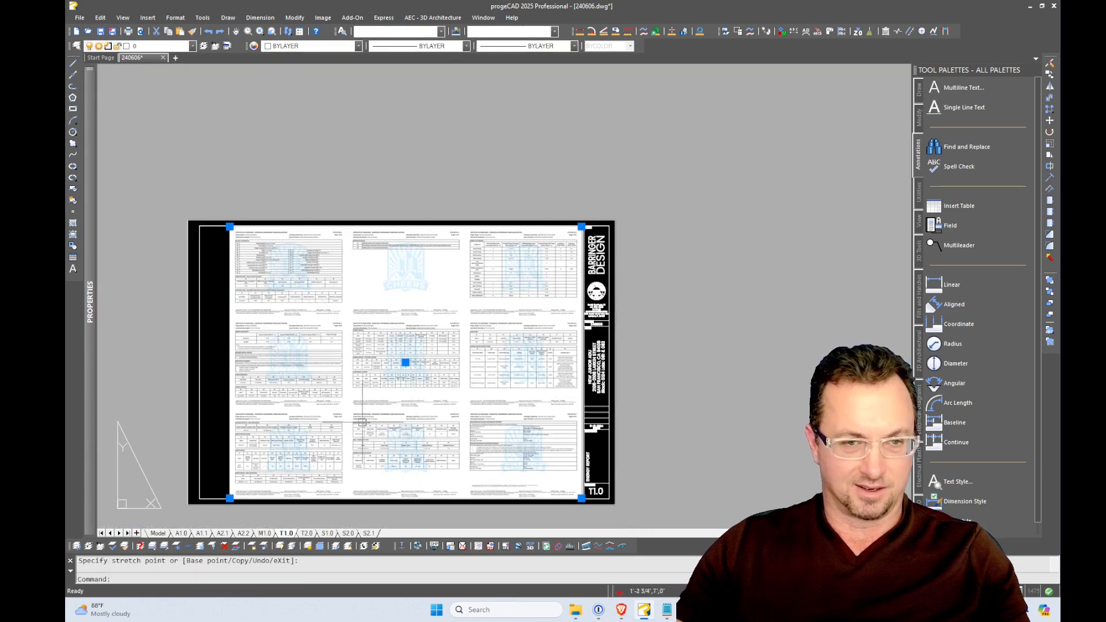
Check the report image's fit along the bottom border and view the full T1.0 sheet at its extents.
{"action": "scroll", "coordinate": [281, 487], "scroll_direction": "up", "scroll_amount": 4}
{"action": "scroll", "coordinate": [281, 487], "scroll_direction": "up", "scroll_amount": 3}
{"action": "scroll", "coordinate": [365, 335], "scroll_direction": "down", "scroll_amount": 5}
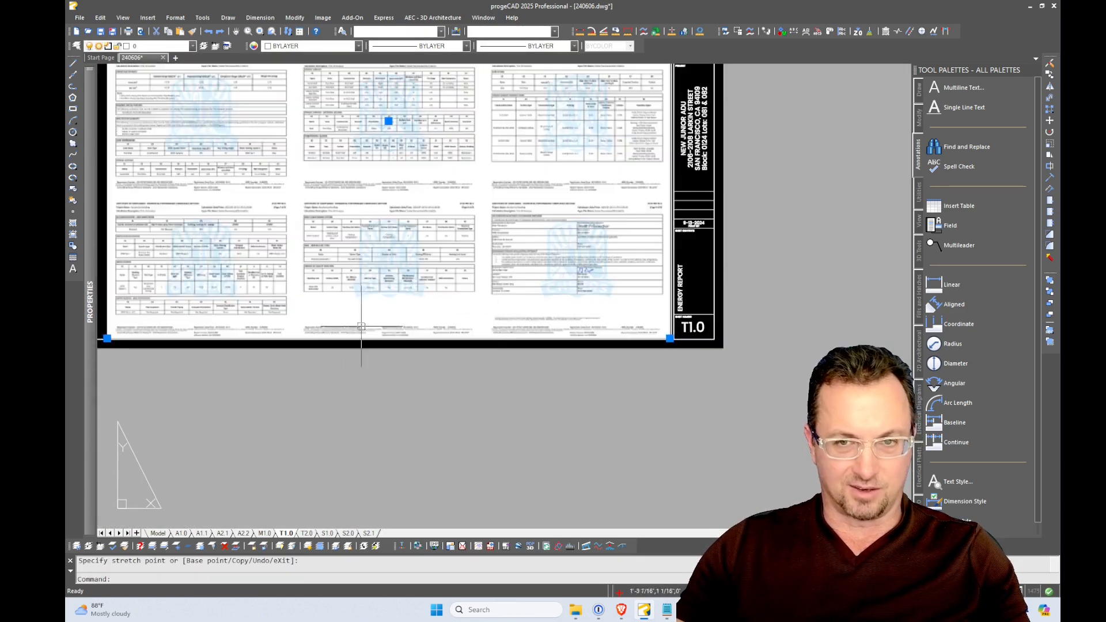
{"action": "scroll", "coordinate": [612, 328], "scroll_direction": "down", "scroll_amount": 2}
{"action": "key", "text": "Escape"}
{"action": "middle_click_drag", "start_coordinate": [602, 250], "coordinate": [579, 309]}
{"action": "type", "text": "Z"}
{"action": "key", "text": "Return"}
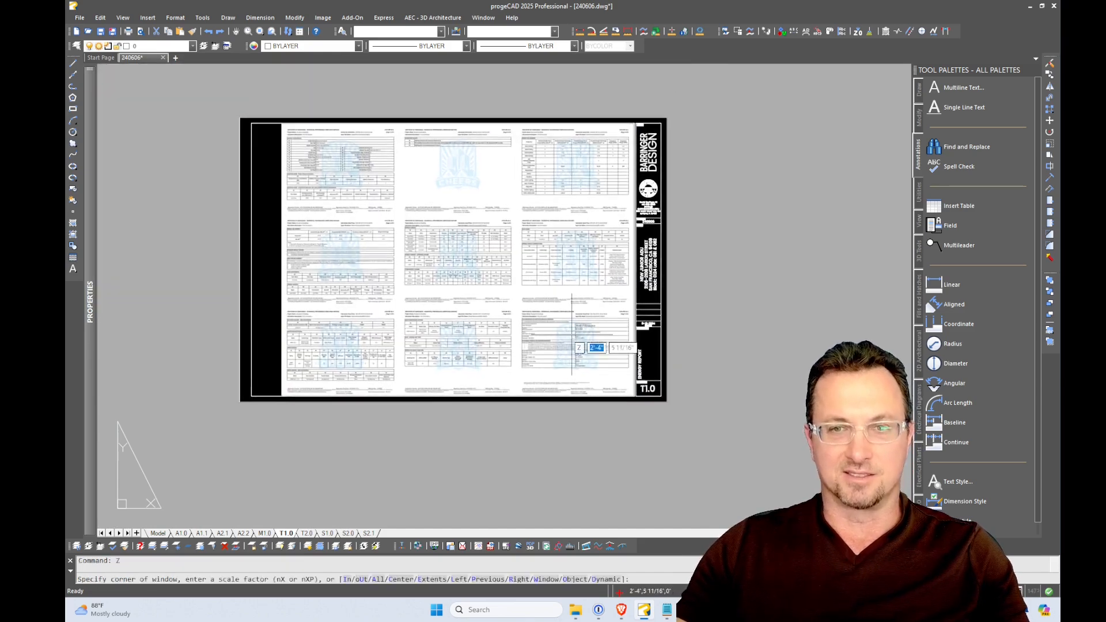
{"action": "type", "text": "E"}
{"action": "key", "text": "Return"}
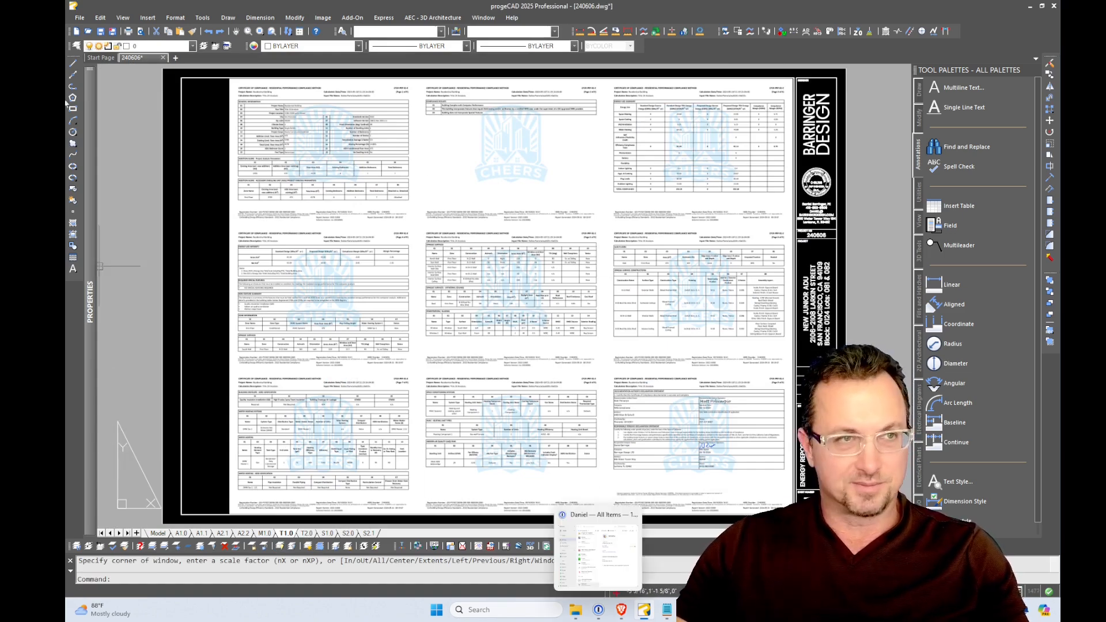
{"action": "type", "text": "E"}
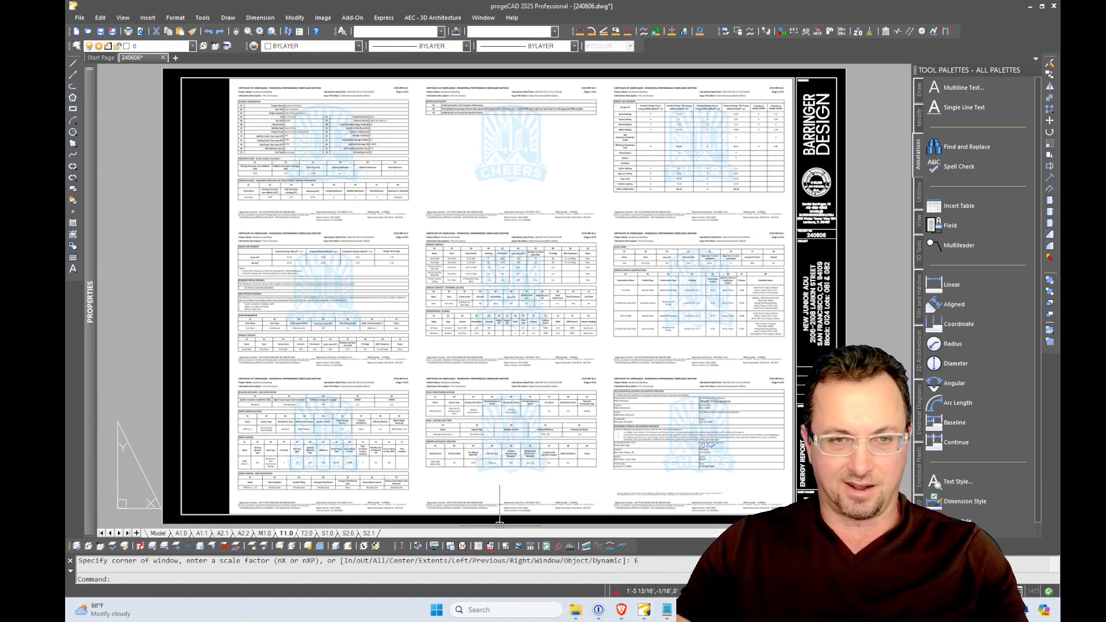
Attach page 3 of the QII noteblocks PDF as an underlay near the middle of sheet T2.0, accepting the default scale and rotation.
{"action": "key", "text": "ctrl+Page_Down"}
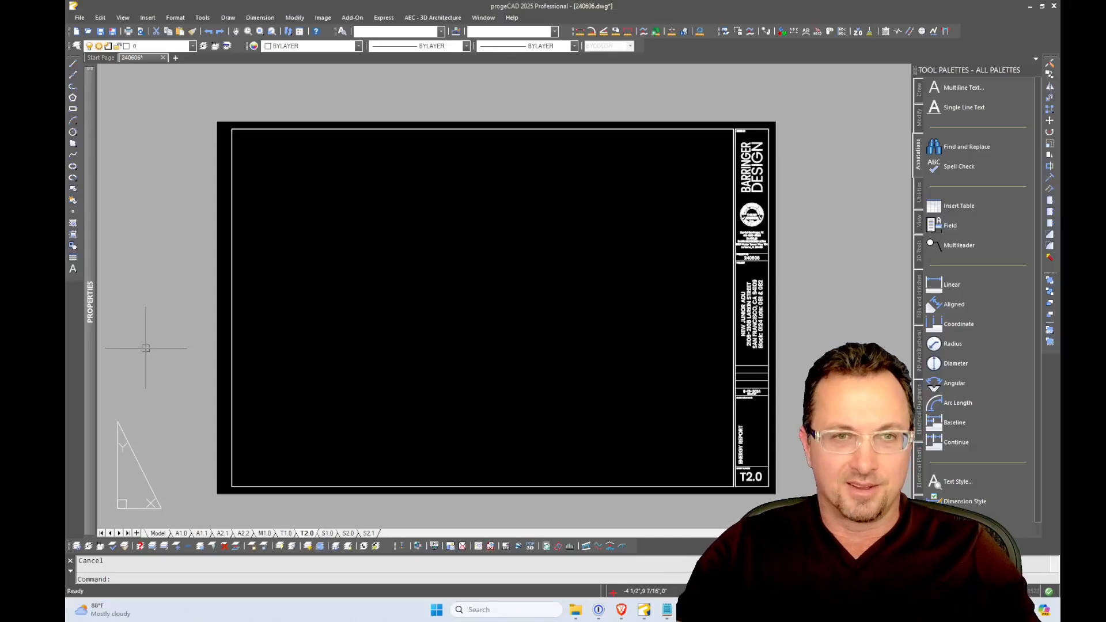
{"action": "left_click", "coordinate": [148, 18]}
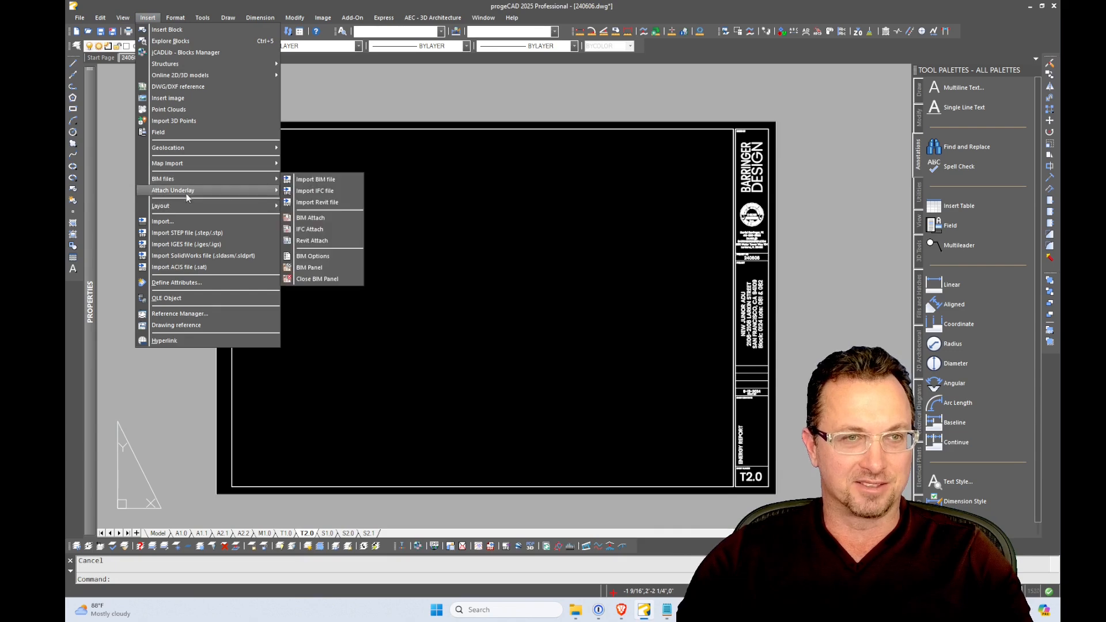
{"action": "mouse_move", "coordinate": [192, 194]}
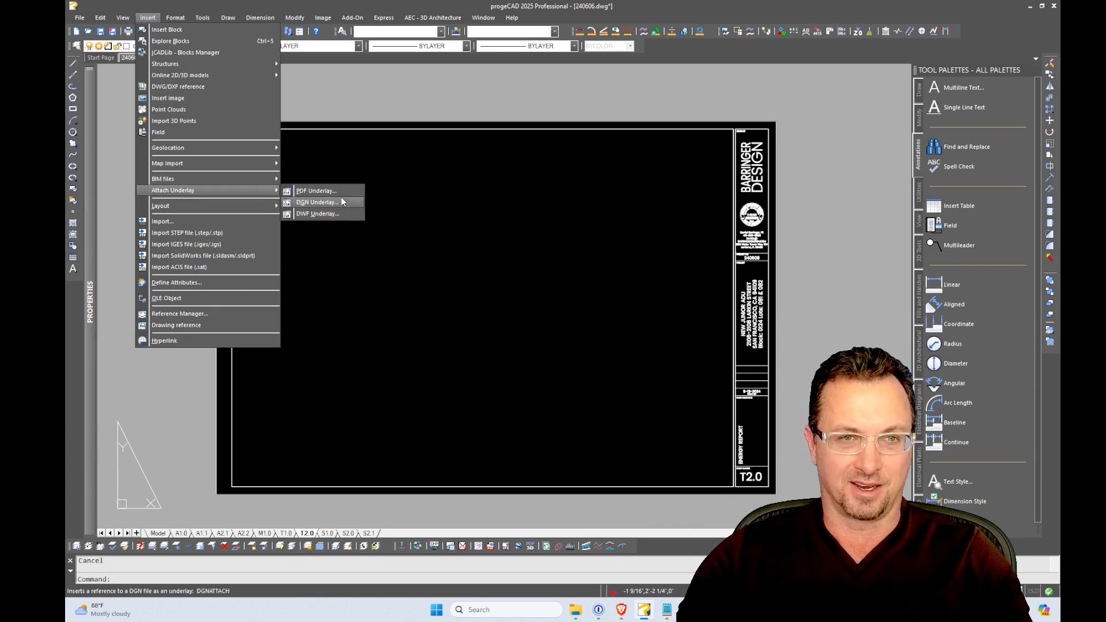
{"action": "left_click", "coordinate": [317, 191]}
{"action": "left_click", "coordinate": [491, 249]}
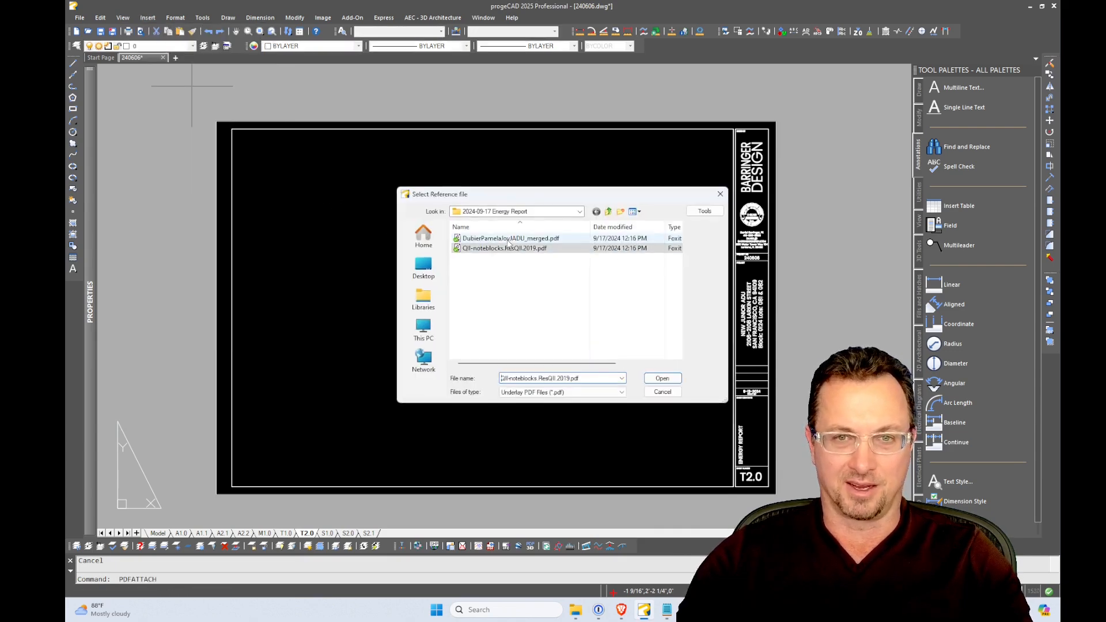
{"action": "double_click", "coordinate": [485, 249]}
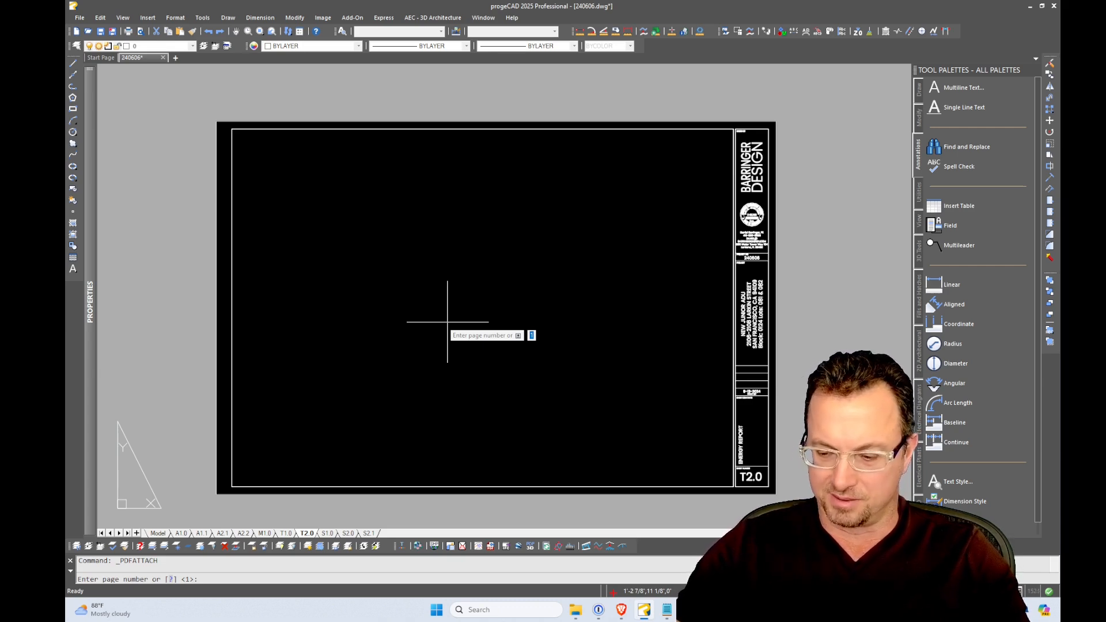
{"action": "type", "text": "3"}
{"action": "key", "text": "Return"}
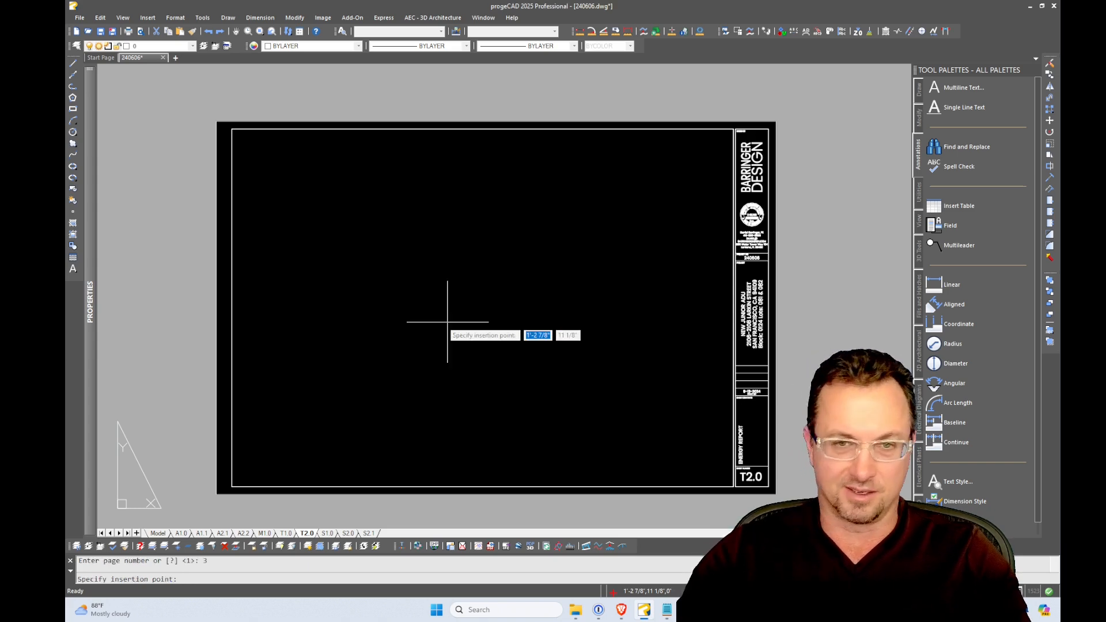
{"action": "left_click", "coordinate": [423, 339]}
{"action": "key", "text": "Return"}
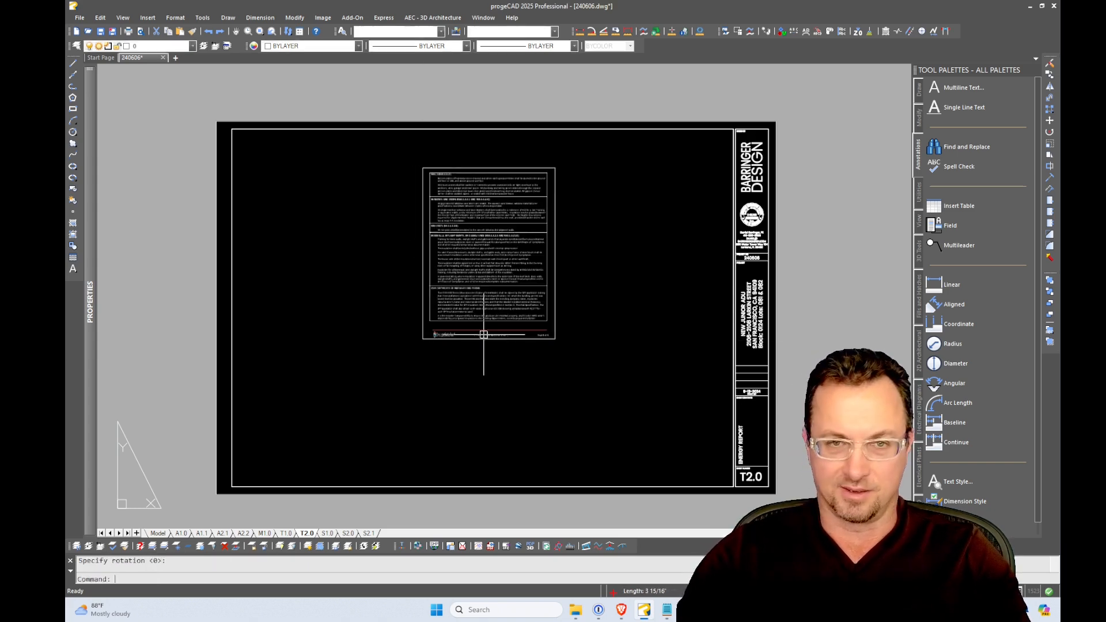
{"action": "key", "text": "Return"}
{"action": "key", "text": "Escape"}
Examine the attached PDF page's text and linework up close, from the footer to the walls section, for legibility.
{"action": "scroll", "coordinate": [485, 322], "scroll_direction": "up", "scroll_amount": 4}
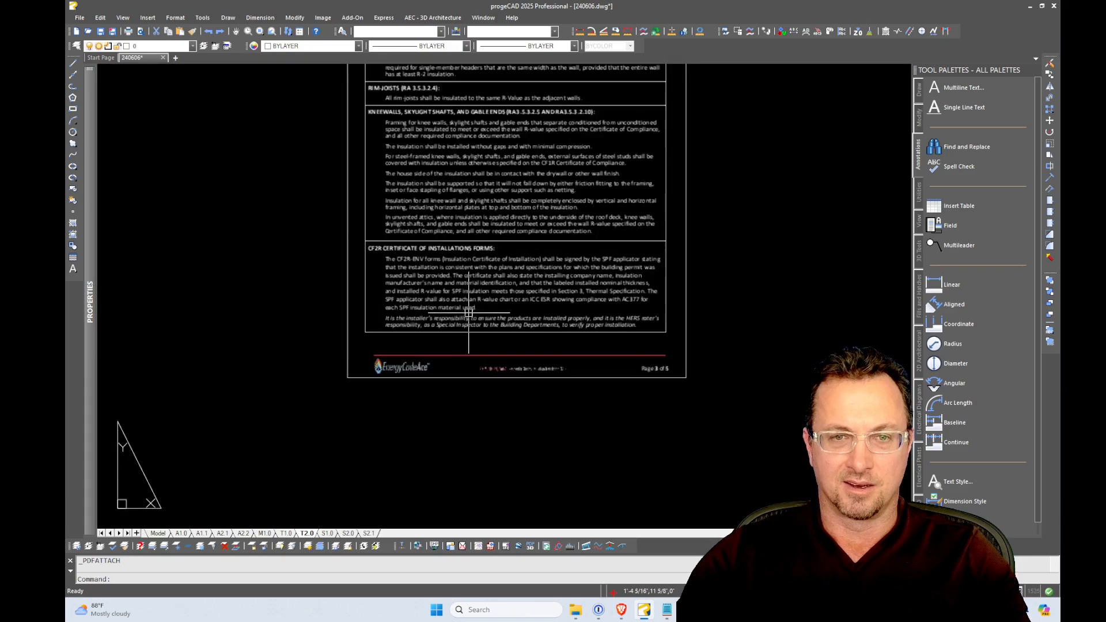
{"action": "scroll", "coordinate": [486, 320], "scroll_direction": "down", "scroll_amount": 2}
{"action": "scroll", "coordinate": [487, 317], "scroll_direction": "up", "scroll_amount": 6}
{"action": "scroll", "coordinate": [488, 311], "scroll_direction": "down", "scroll_amount": 3}
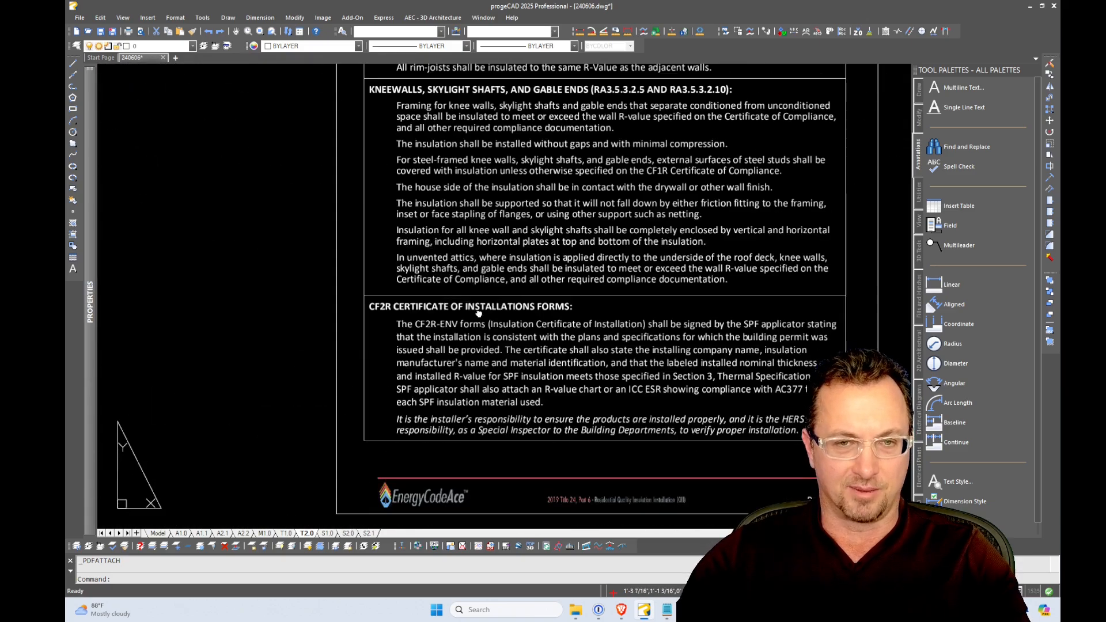
{"action": "middle_click_drag", "start_coordinate": [479, 314], "coordinate": [433, 245]}
{"action": "middle_click_drag", "start_coordinate": [466, 208], "coordinate": [514, 503]}
{"action": "middle_click_drag", "start_coordinate": [501, 277], "coordinate": [469, 425]}
{"action": "scroll", "coordinate": [472, 295], "scroll_direction": "up", "scroll_amount": 1}
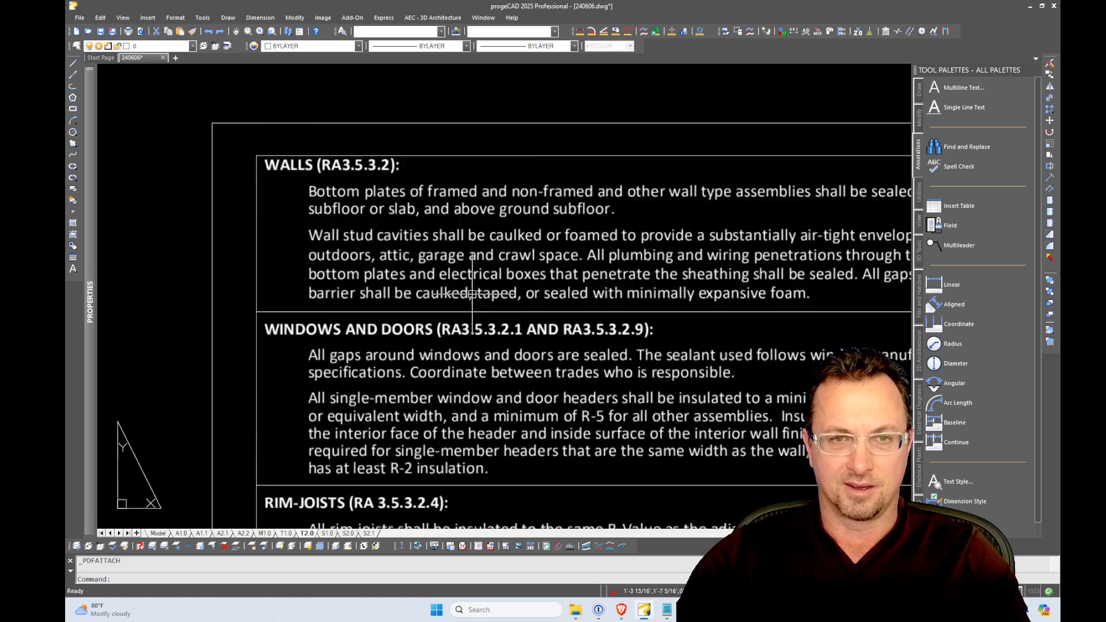
{"action": "scroll", "coordinate": [483, 274], "scroll_direction": "down", "scroll_amount": 5}
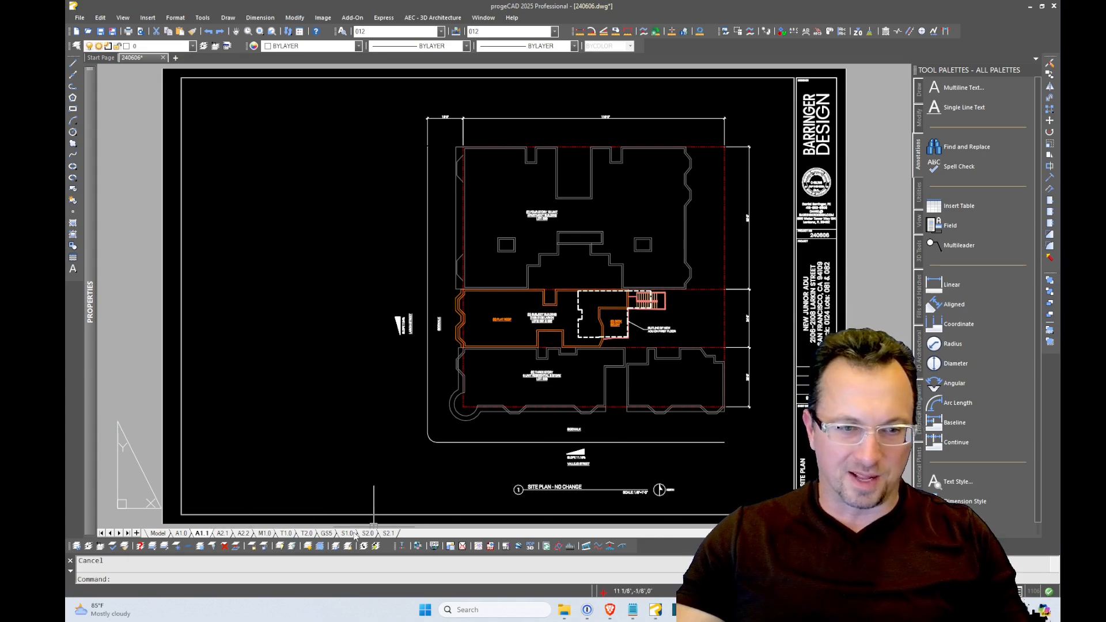
Review the typ page setup of layout A1.1, including its printer, paper size, print style table and print scale.
{"action": "right_click", "coordinate": [200, 534]}
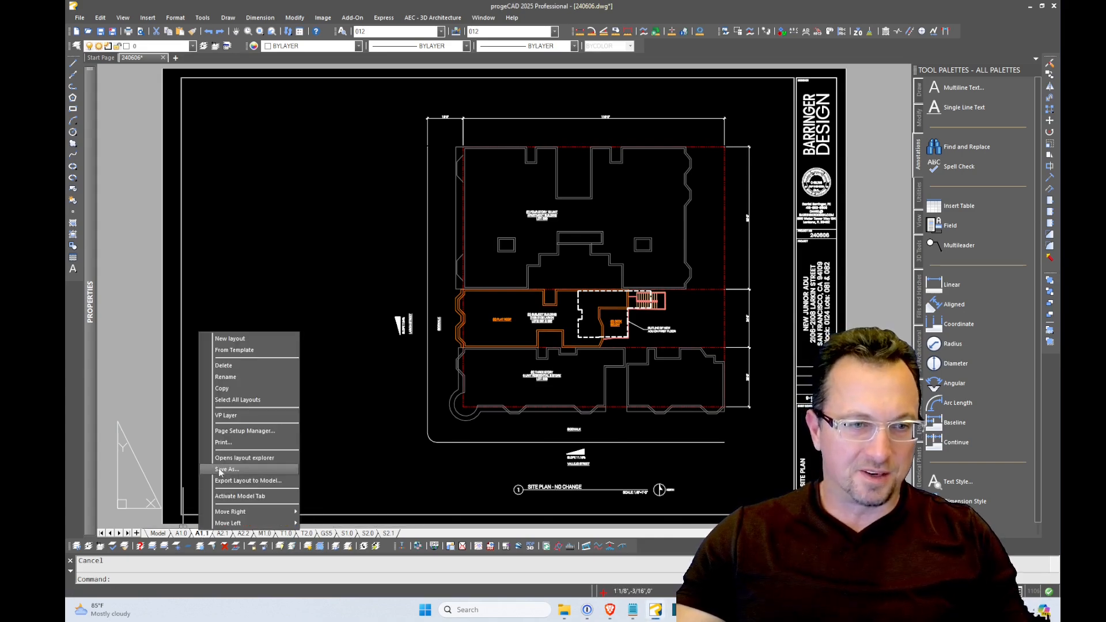
{"action": "left_click", "coordinate": [252, 432]}
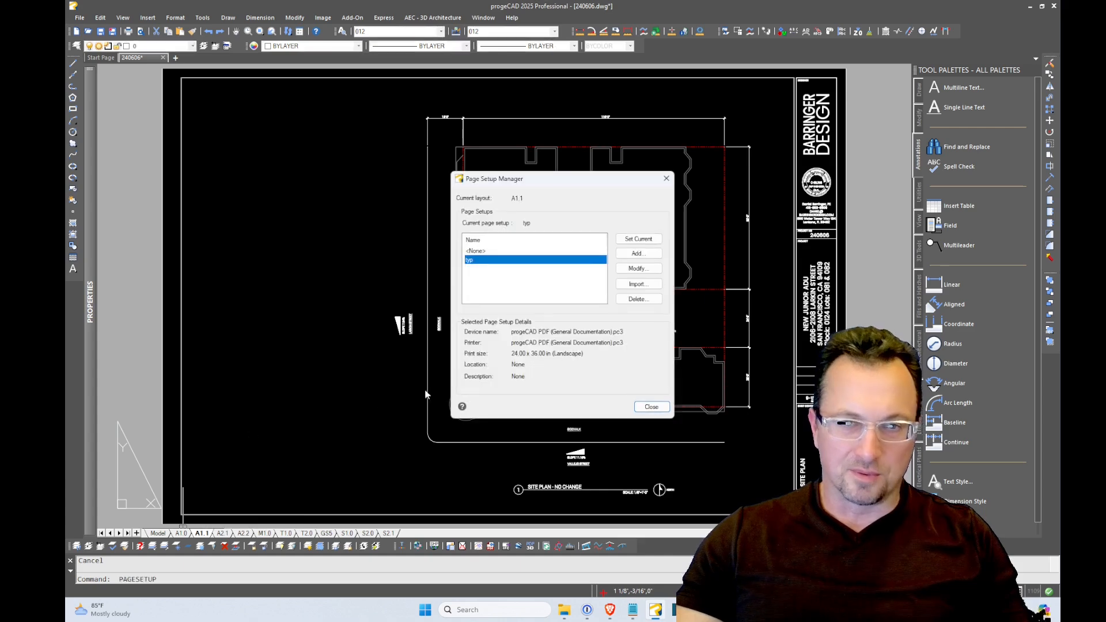
{"action": "left_click", "coordinate": [636, 269]}
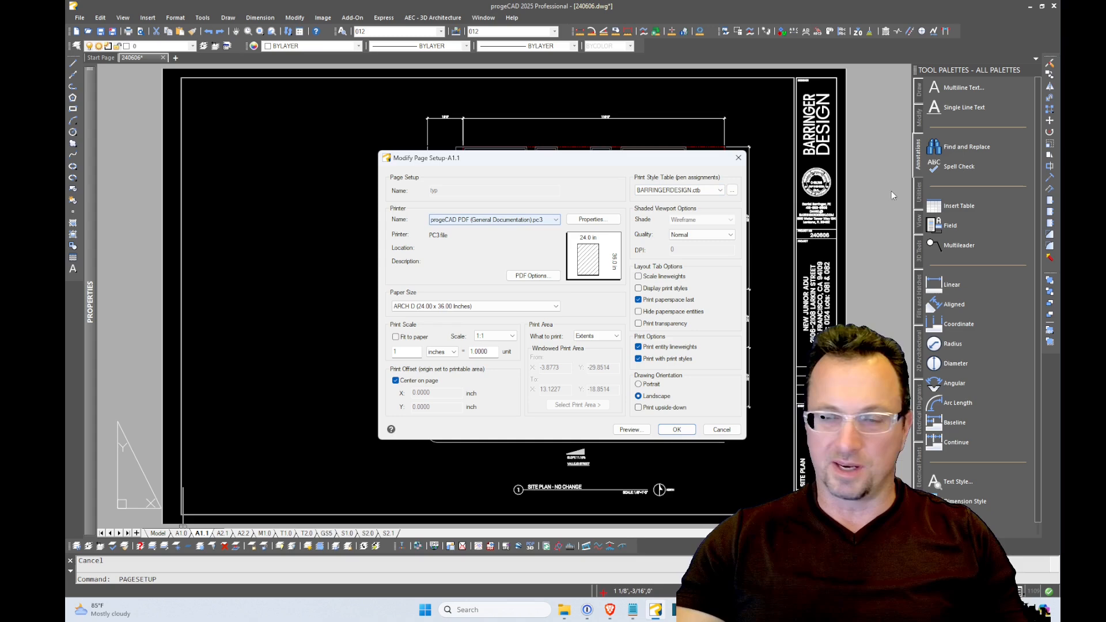
{"action": "left_click", "coordinate": [741, 160]}
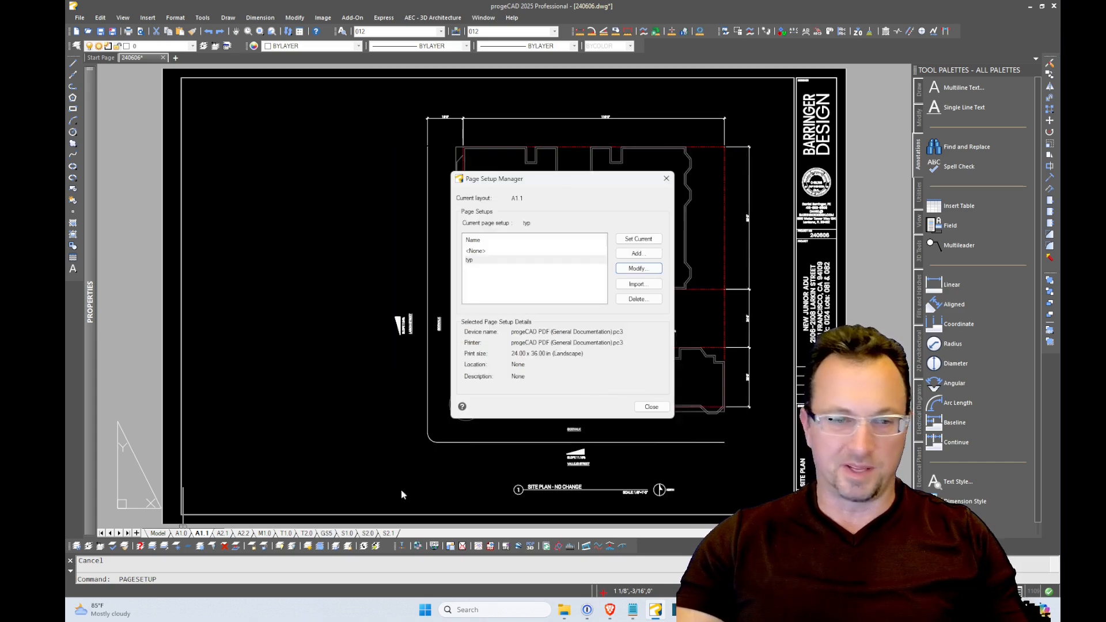
{"action": "left_click", "coordinate": [130, 567]}
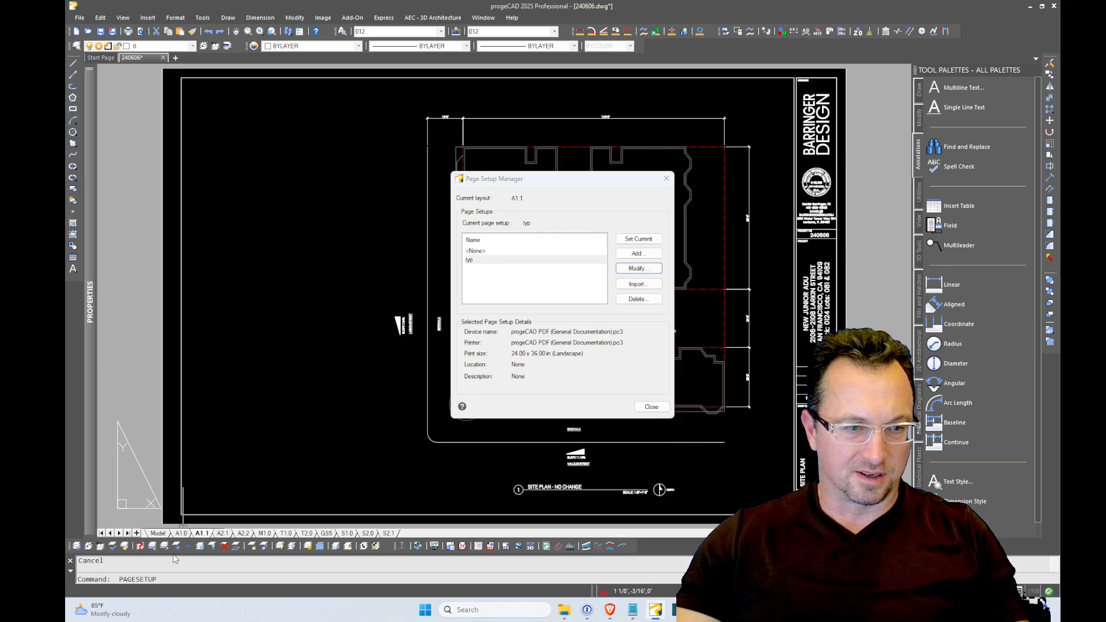
{"action": "key", "text": "Escape"}
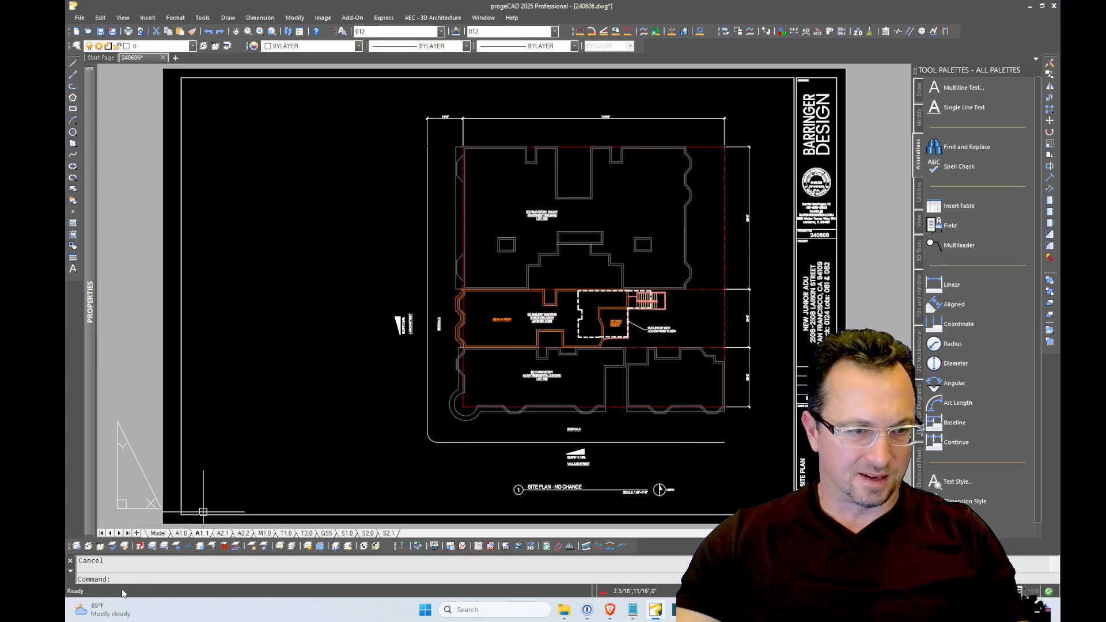
Check the available print styles with STYLESMANAGER and view the folder where the style files are stored.
{"action": "type", "text": "sty"}
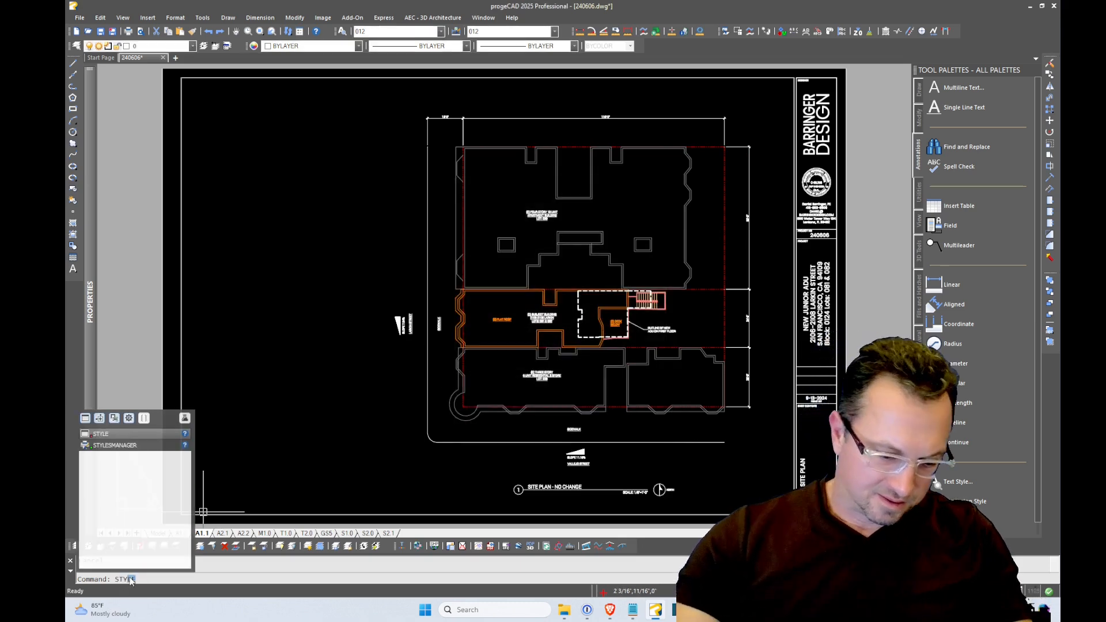
{"action": "type", "text": "les"}
{"action": "key", "text": "Return"}
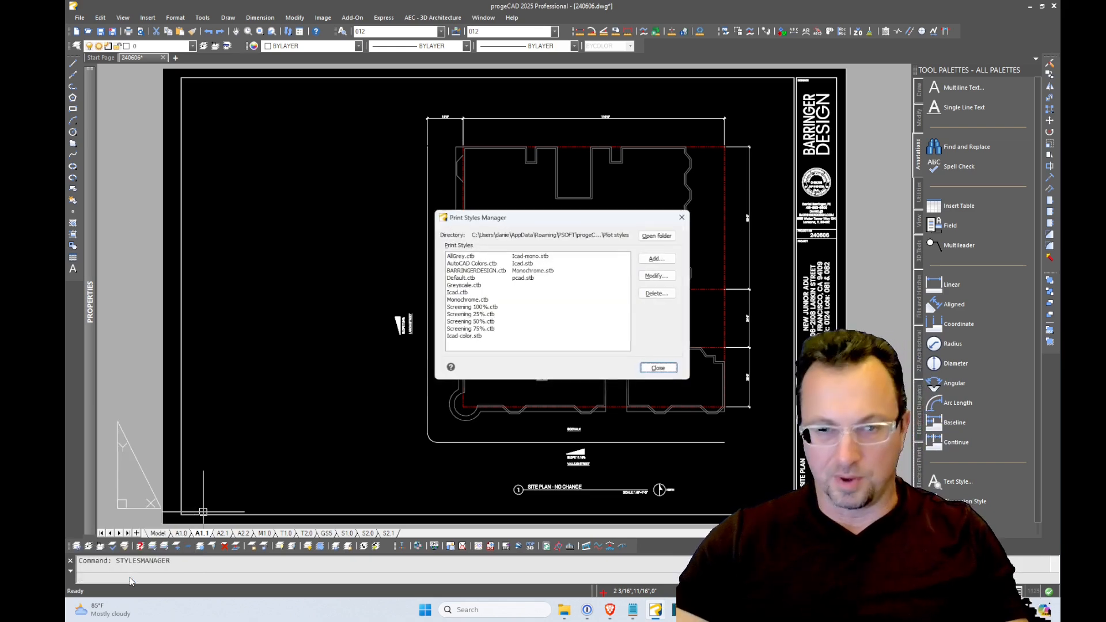
{"action": "left_click", "coordinate": [654, 236]}
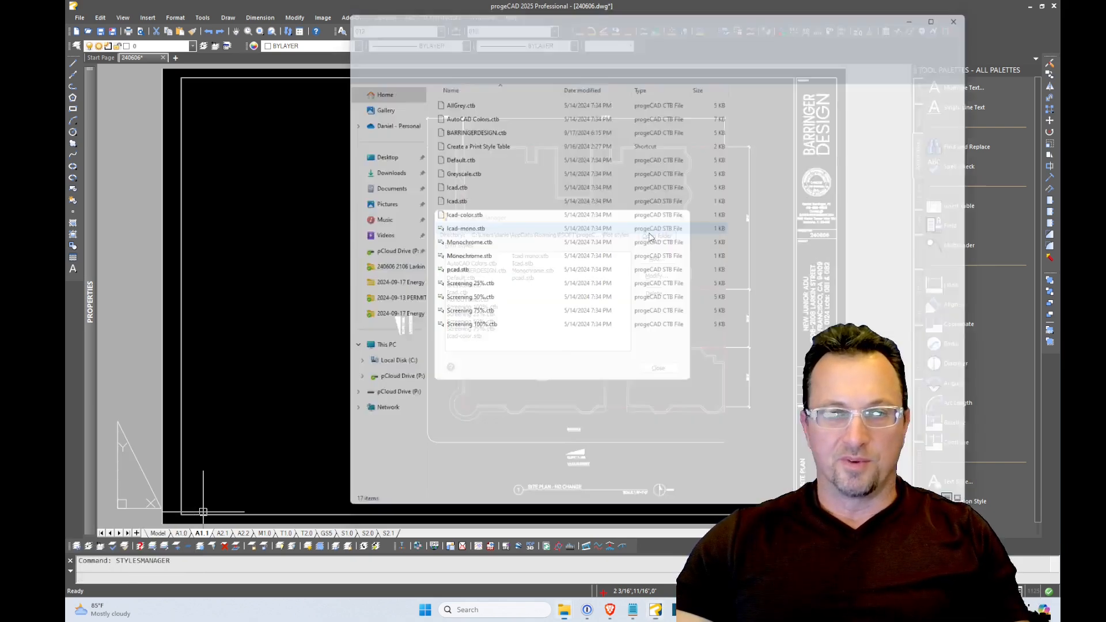
{"action": "left_click", "coordinate": [974, 8]}
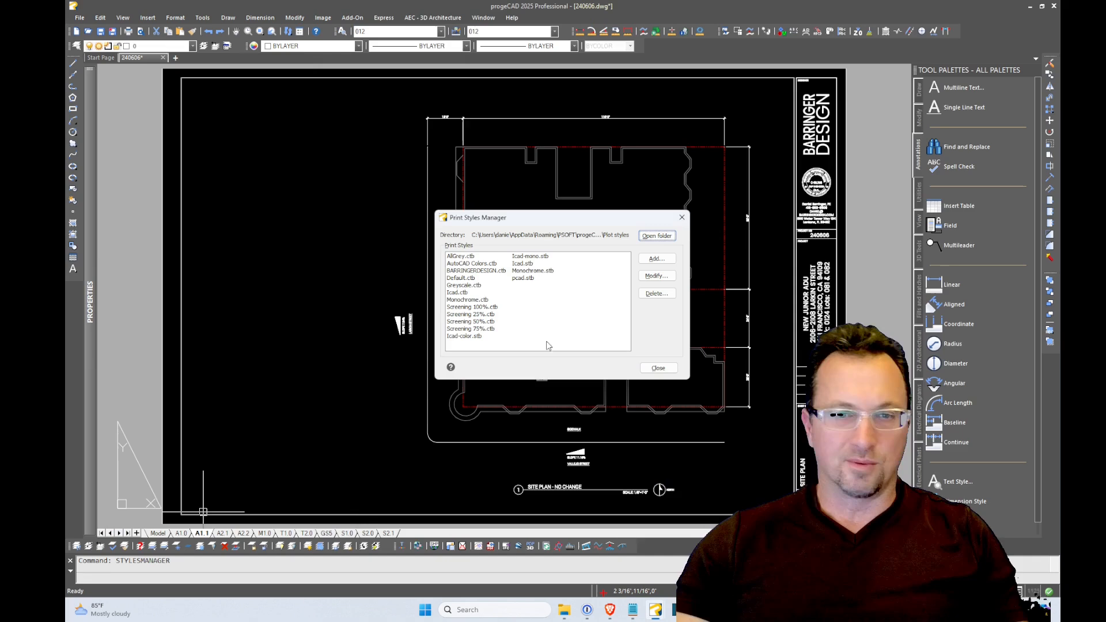
{"action": "left_click", "coordinate": [658, 367]}
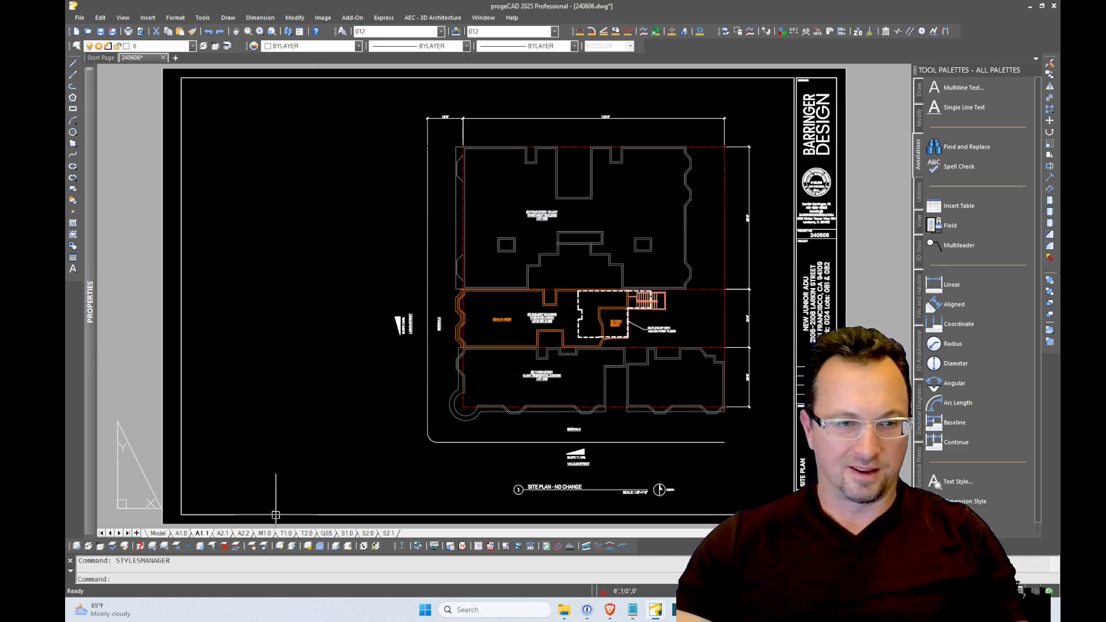
Check which page setup is assigned to layout A2.1.
{"action": "left_click", "coordinate": [223, 533]}
{"action": "right_click", "coordinate": [223, 534]}
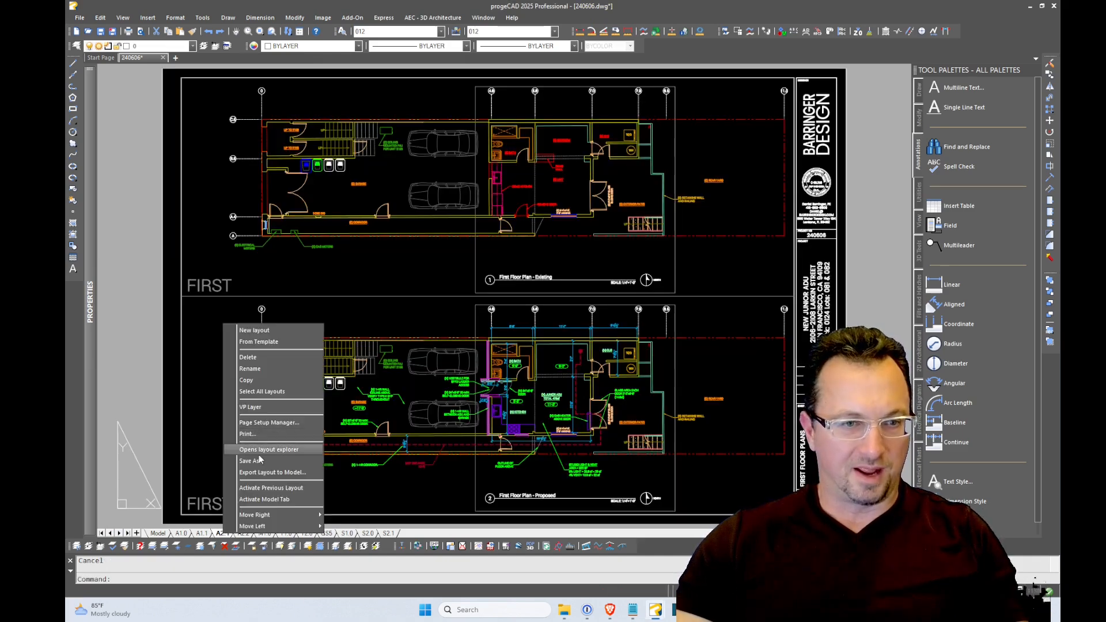
{"action": "left_click", "coordinate": [267, 423]}
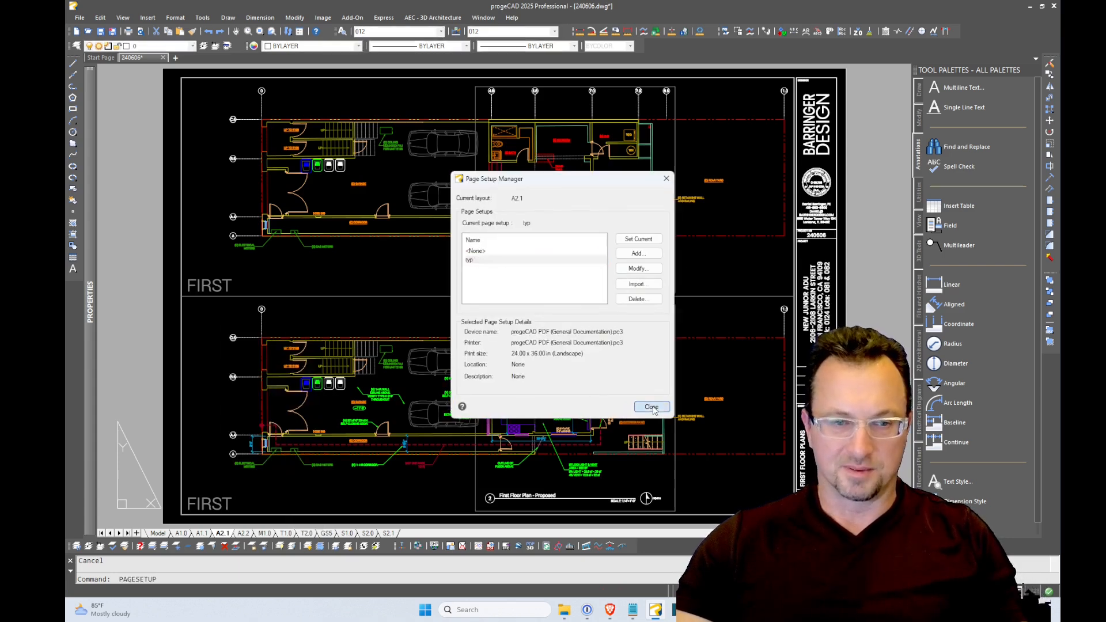
{"action": "left_click", "coordinate": [651, 408]}
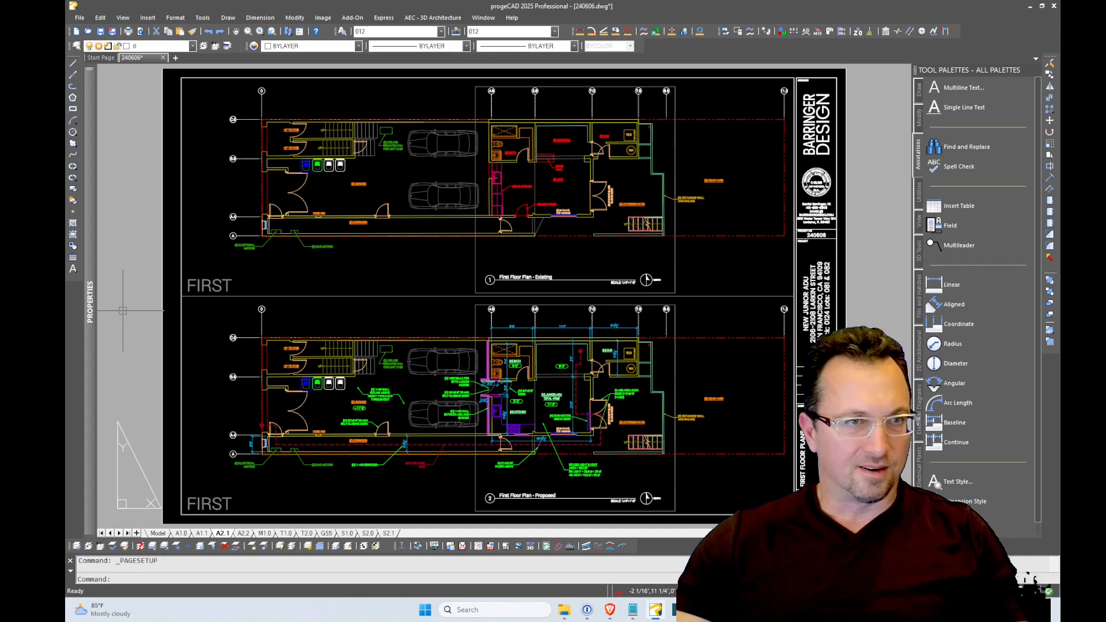
Start publishing the drawing and set the sheets included next time to Layouts only.
{"action": "left_click", "coordinate": [83, 19]}
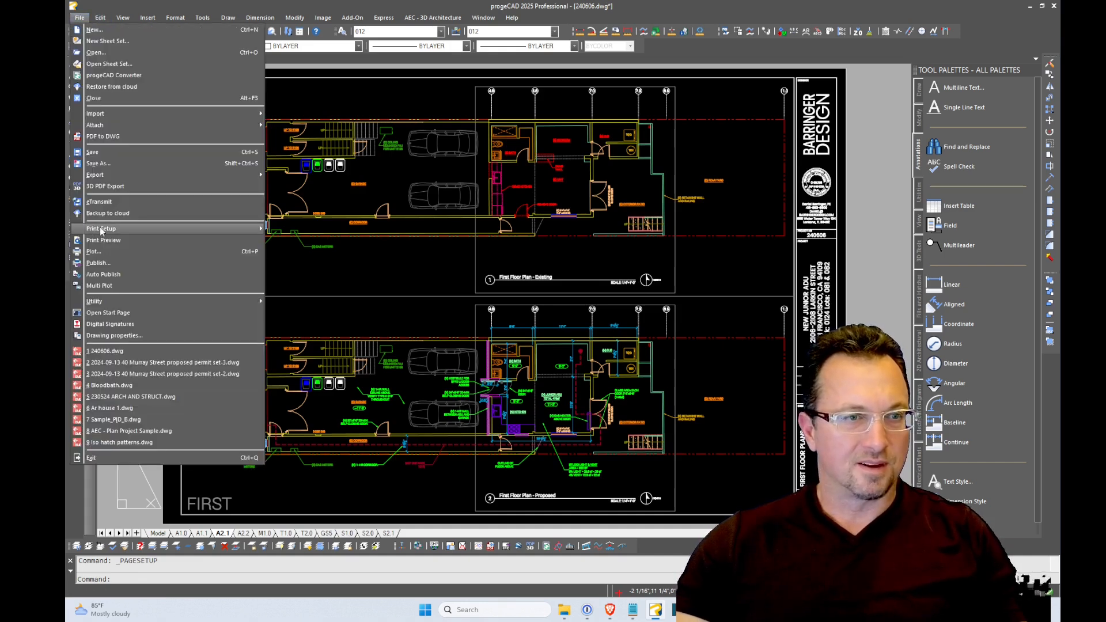
{"action": "left_click", "coordinate": [96, 263]}
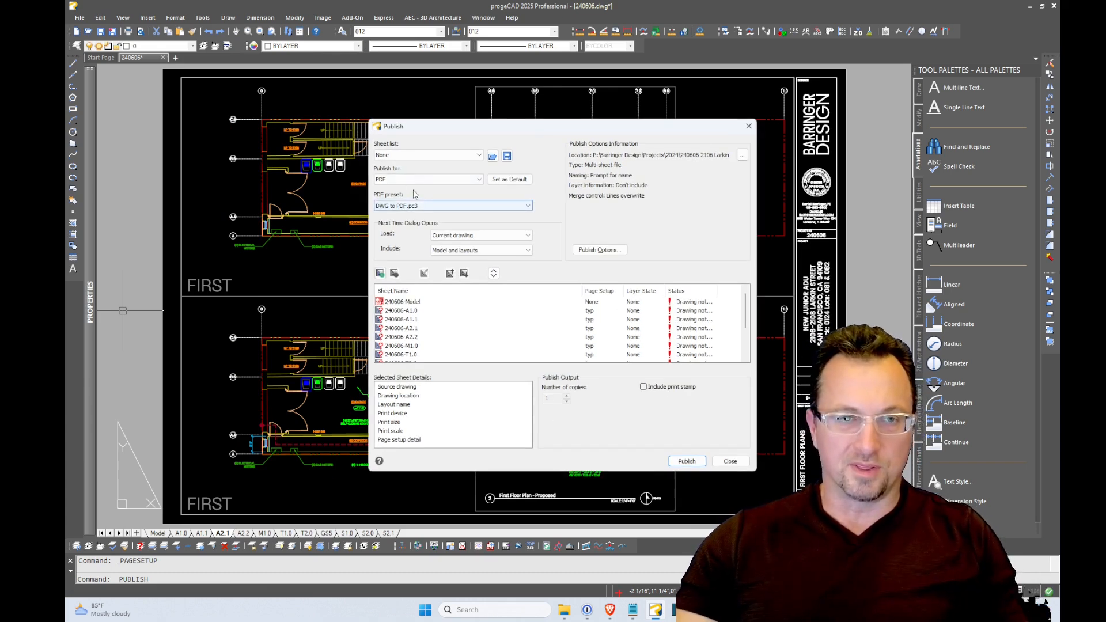
{"action": "left_click", "coordinate": [489, 250]}
{"action": "left_click", "coordinate": [464, 275]}
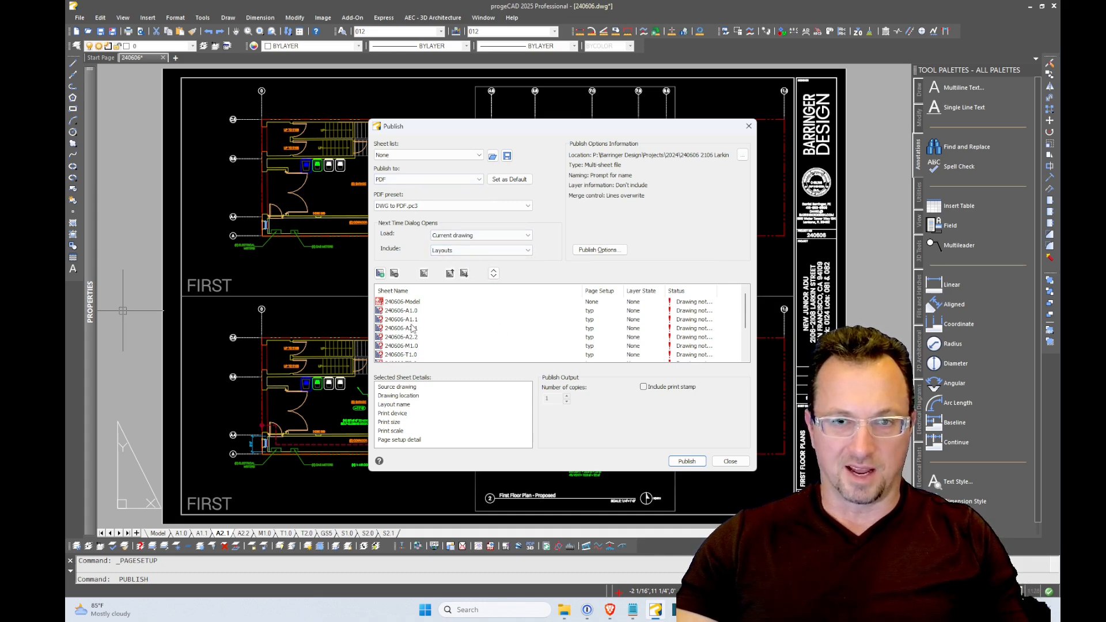
Remove the 240606-Model sheet from the list of sheets to publish.
{"action": "left_click", "coordinate": [408, 303]}
{"action": "left_click", "coordinate": [403, 319]}
{"action": "left_click", "coordinate": [405, 311]}
{"action": "left_click", "coordinate": [407, 304]}
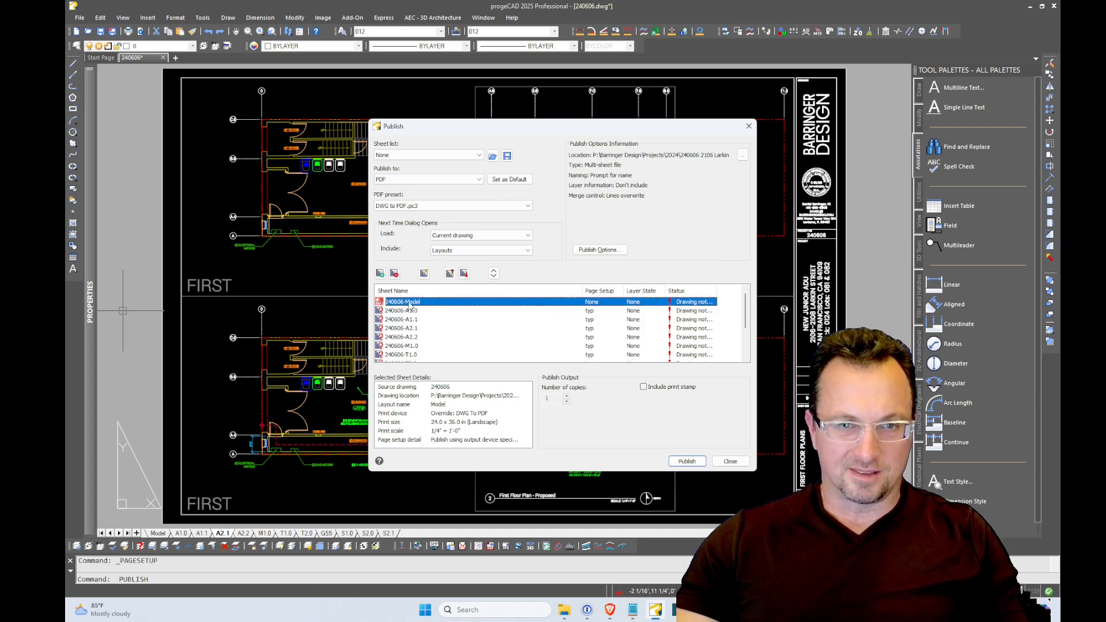
{"action": "left_click", "coordinate": [407, 309]}
{"action": "left_click", "coordinate": [409, 303]}
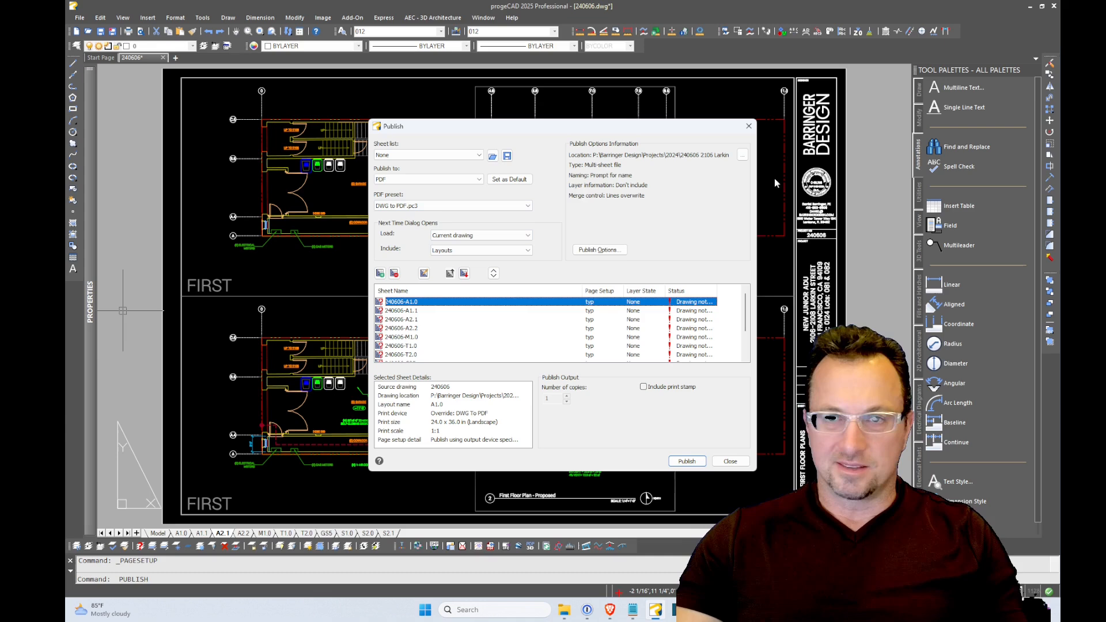
Turn off font embedding in the PDF publish options, keeping sheets combined into a single file and layer information included.
{"action": "left_click", "coordinate": [601, 252]}
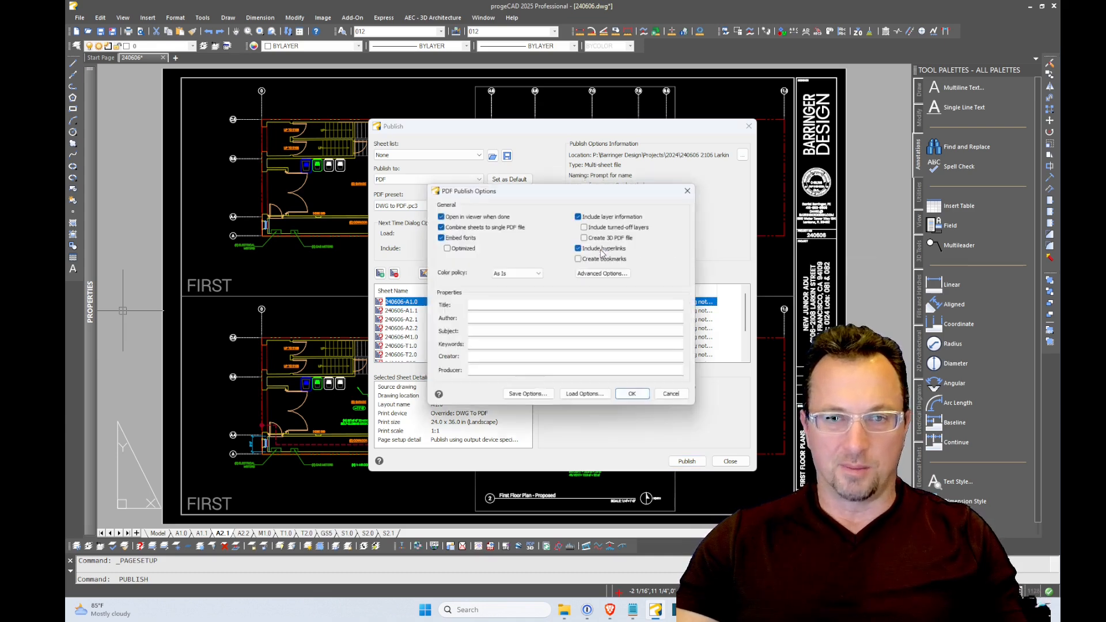
{"action": "left_click", "coordinate": [438, 237]}
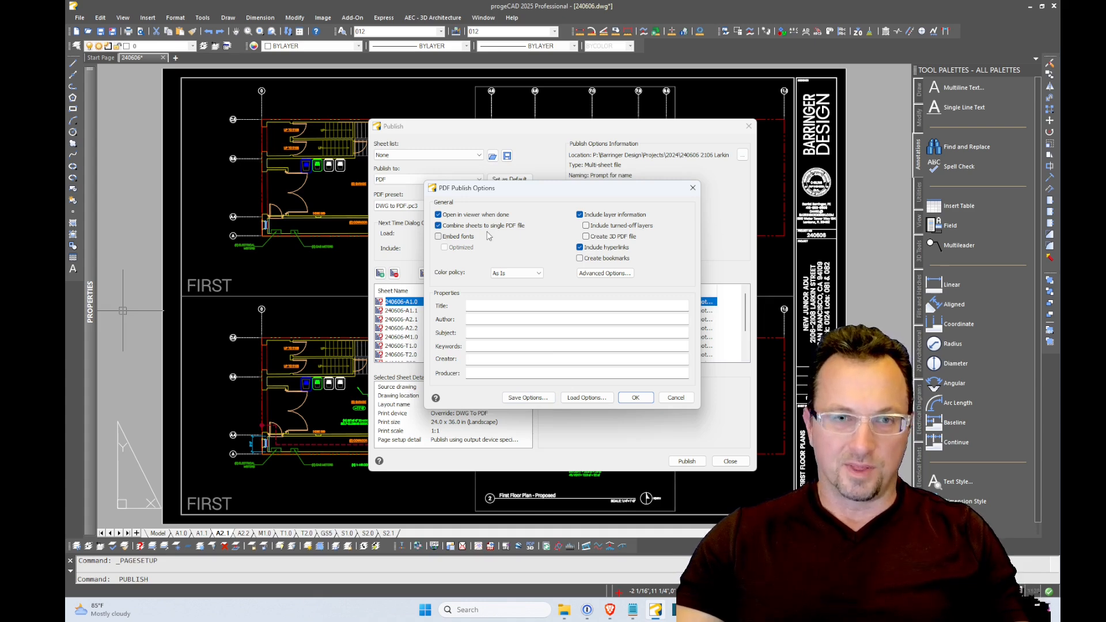
{"action": "left_click", "coordinate": [439, 237]}
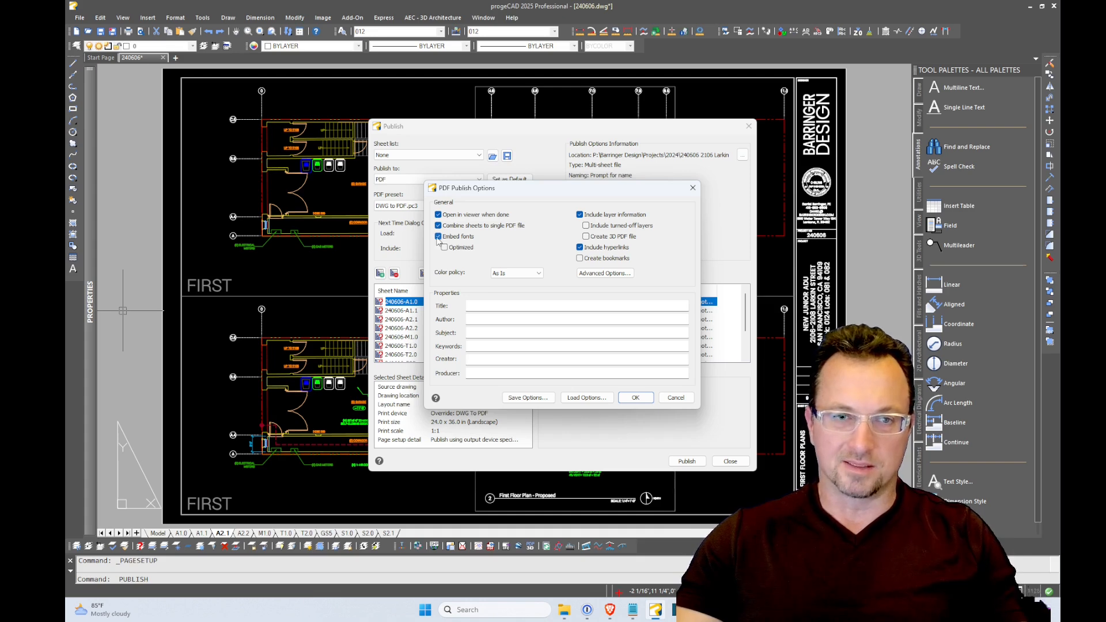
{"action": "left_click", "coordinate": [438, 237]}
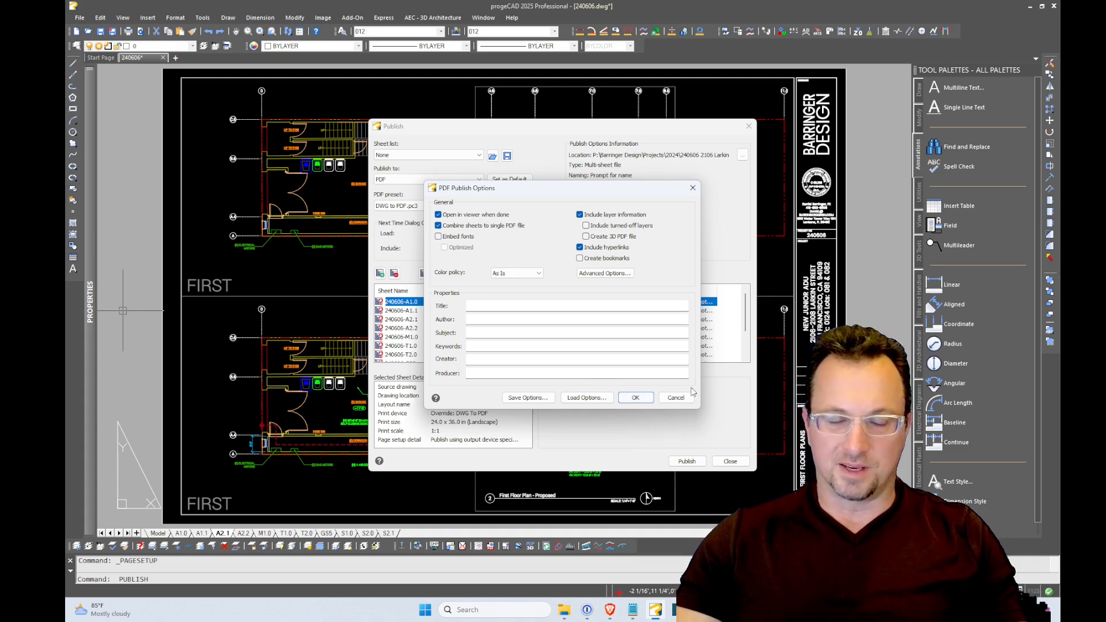
{"action": "left_click", "coordinate": [636, 397]}
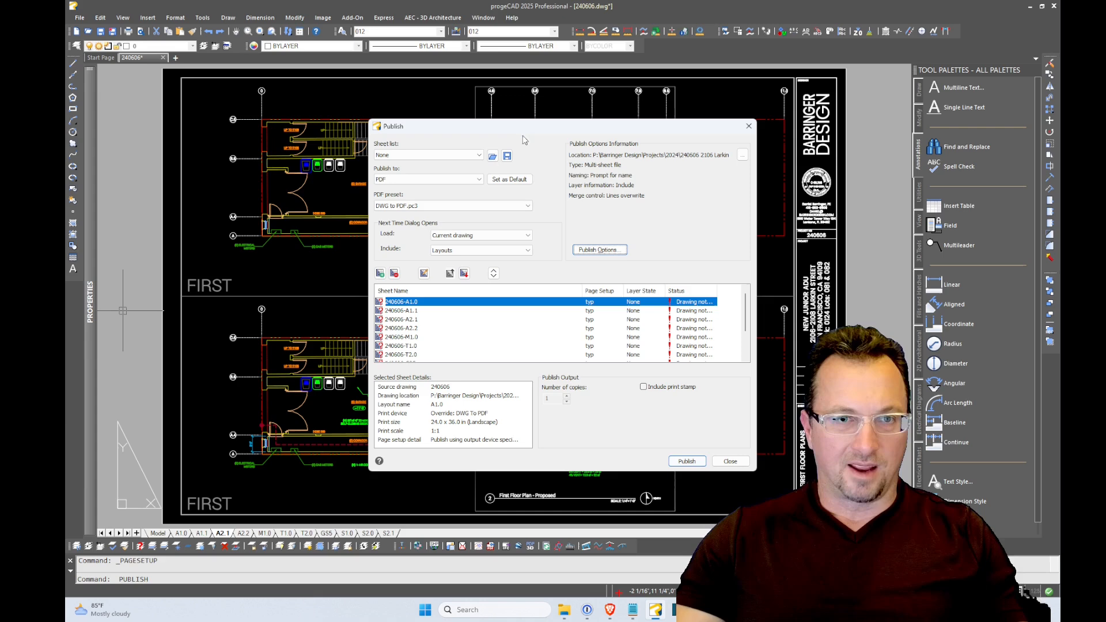
Publish the listed layout sheets to a single PDF saved on the Desktop as testaaa.
{"action": "left_click", "coordinate": [689, 462]}
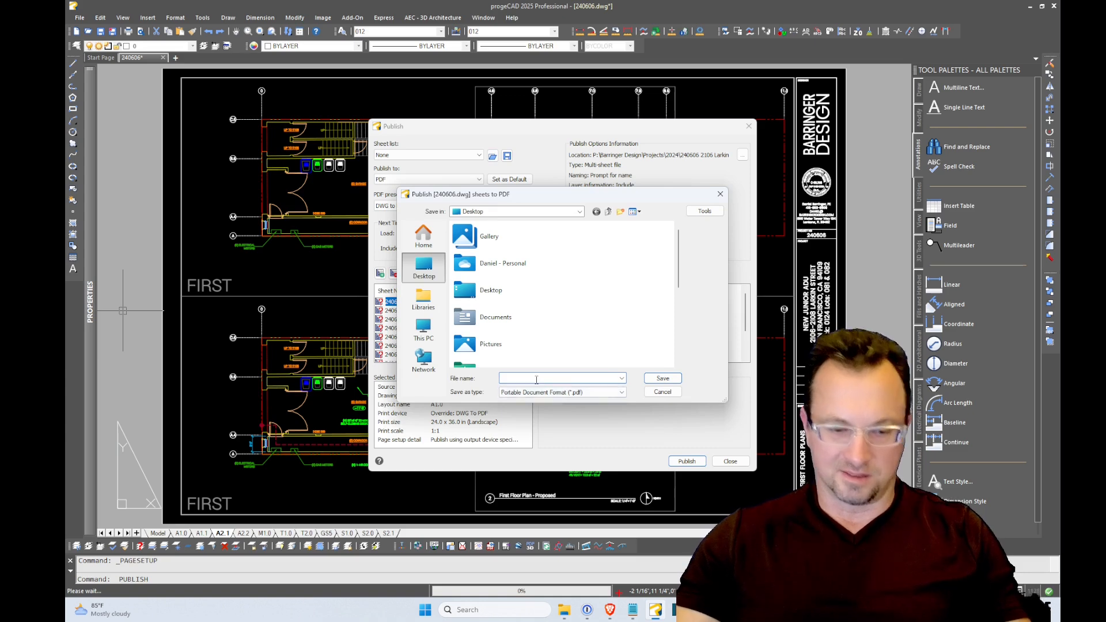
{"action": "type", "text": "testaaa"}
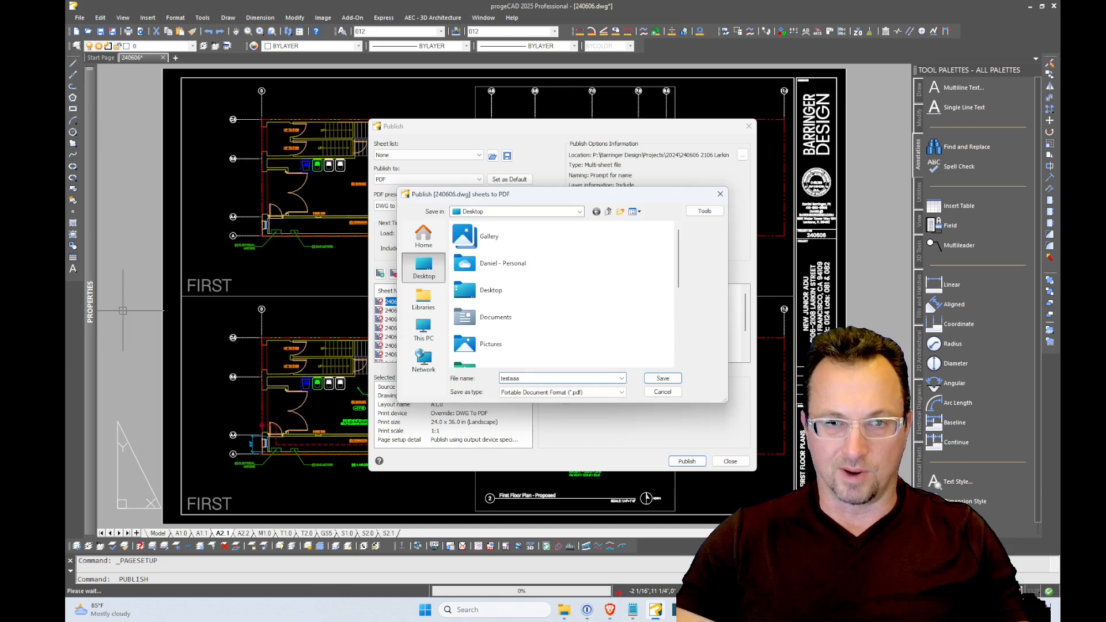
{"action": "key", "text": "Return"}
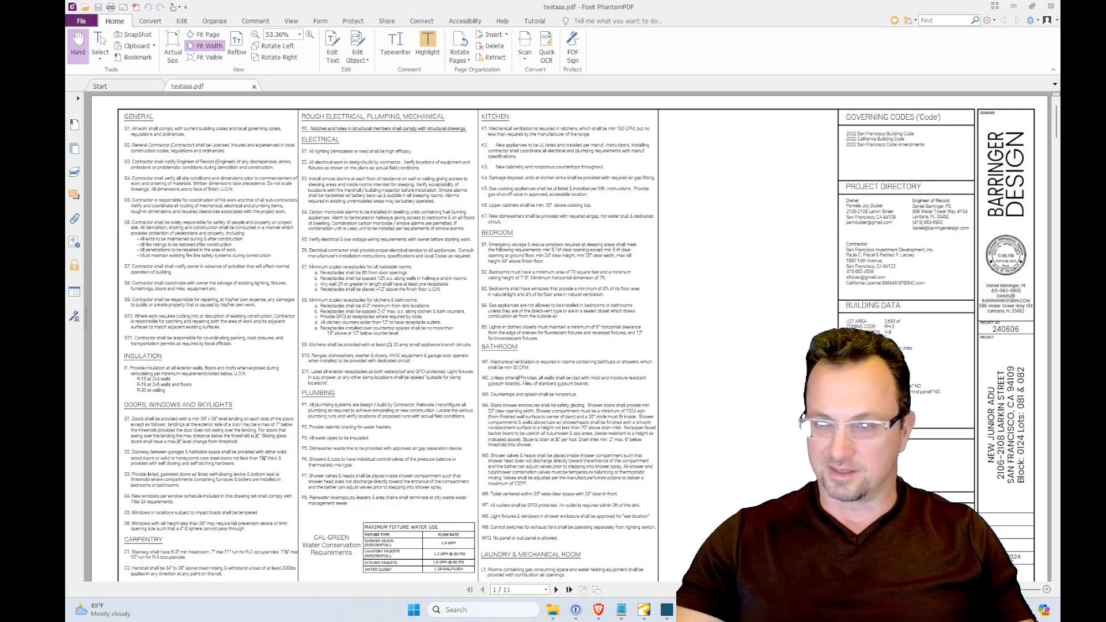
Look over the opening sheets of the published testaaa.pdf, including the first floor plans on page 3.
{"action": "scroll", "coordinate": [571, 322], "scroll_direction": "down", "scroll_amount": 5, "text": "ctrl"}
{"action": "scroll", "coordinate": [579, 328], "scroll_direction": "down", "scroll_amount": 2}
{"action": "scroll", "coordinate": [579, 328], "scroll_direction": "up", "scroll_amount": 2, "text": "ctrl"}
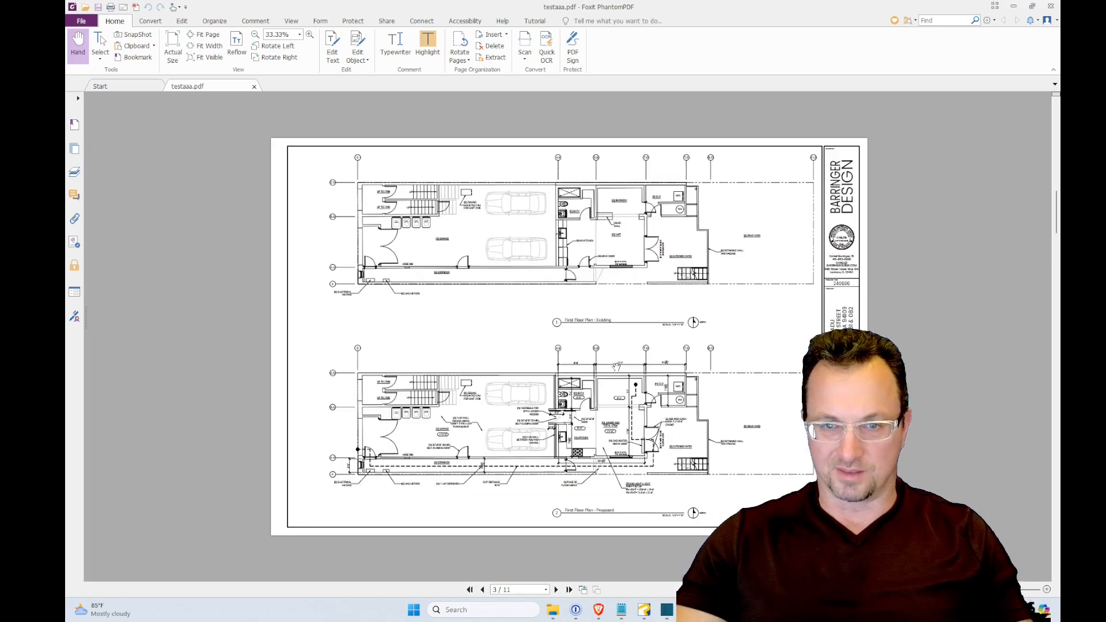
Examine the text and line quality of the GS5 Green Building Submittal Form on page 8 at close range and full-sheet view.
{"action": "scroll", "coordinate": [617, 367], "scroll_direction": "down", "scroll_amount": 5}
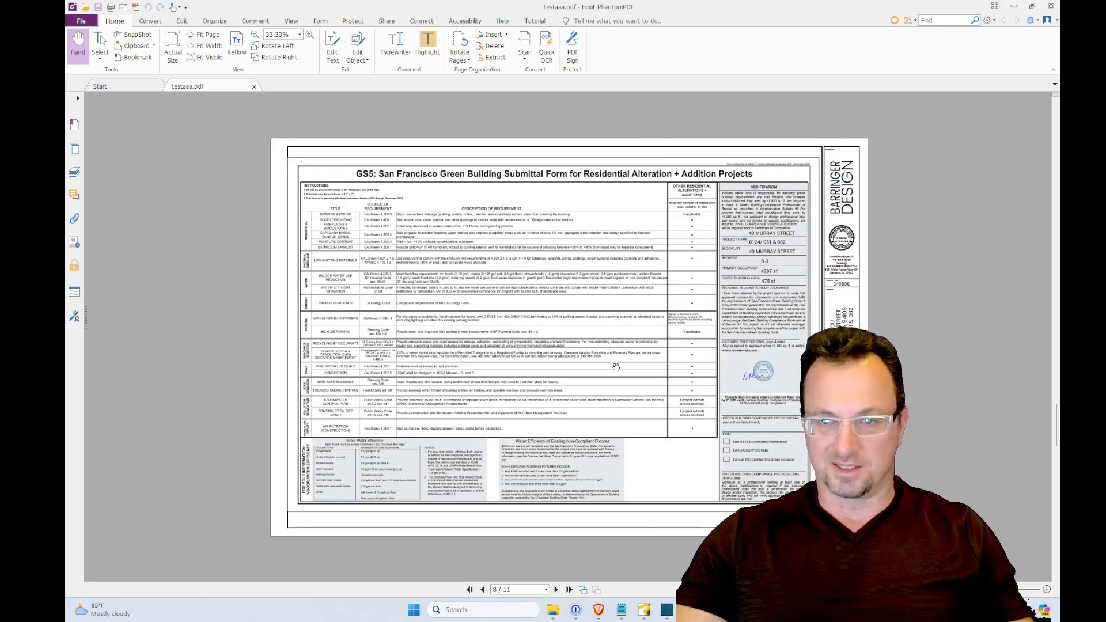
{"action": "scroll", "coordinate": [504, 291], "scroll_direction": "up", "scroll_amount": 2, "text": "ctrl"}
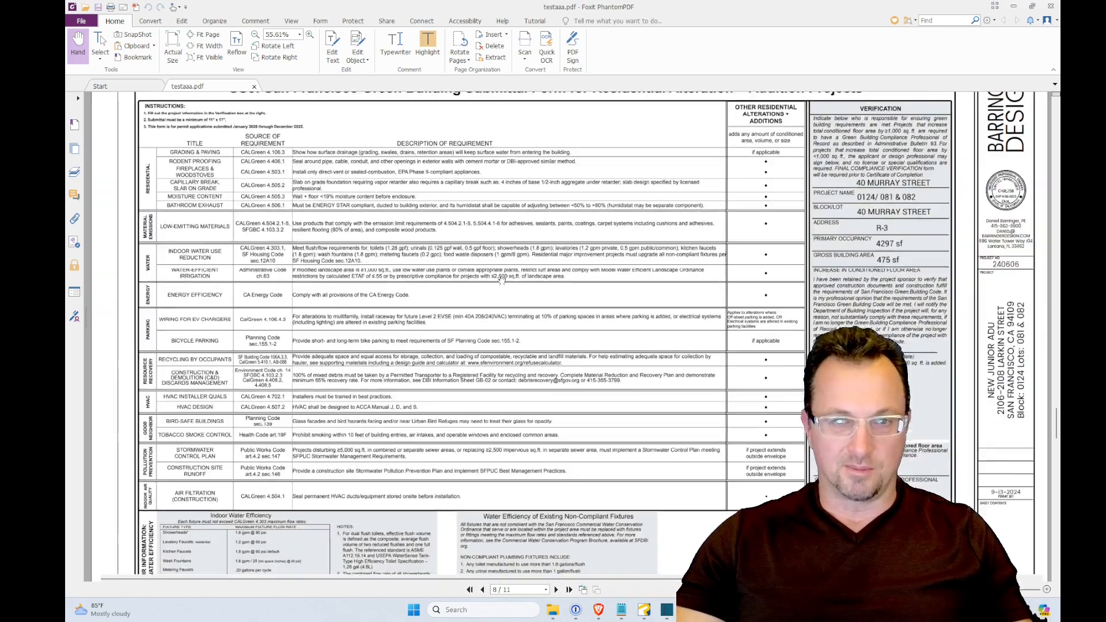
{"action": "scroll", "coordinate": [501, 280], "scroll_direction": "up", "scroll_amount": 5, "text": "ctrl"}
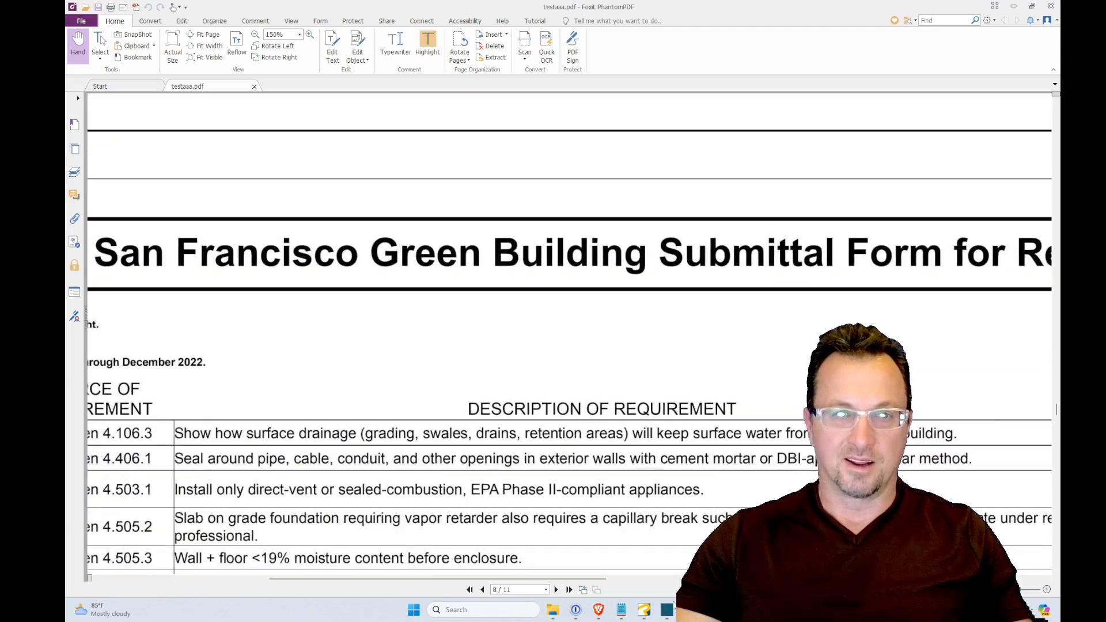
{"action": "left_click_drag", "start_coordinate": [459, 378], "coordinate": [194, 171]}
{"action": "left_click_drag", "start_coordinate": [709, 261], "coordinate": [198, 394]}
{"action": "left_click_drag", "start_coordinate": [658, 330], "coordinate": [379, 111]}
{"action": "scroll", "coordinate": [735, 215], "scroll_direction": "down", "scroll_amount": 4, "text": "ctrl"}
{"action": "left_click_drag", "start_coordinate": [646, 346], "coordinate": [655, 251]}
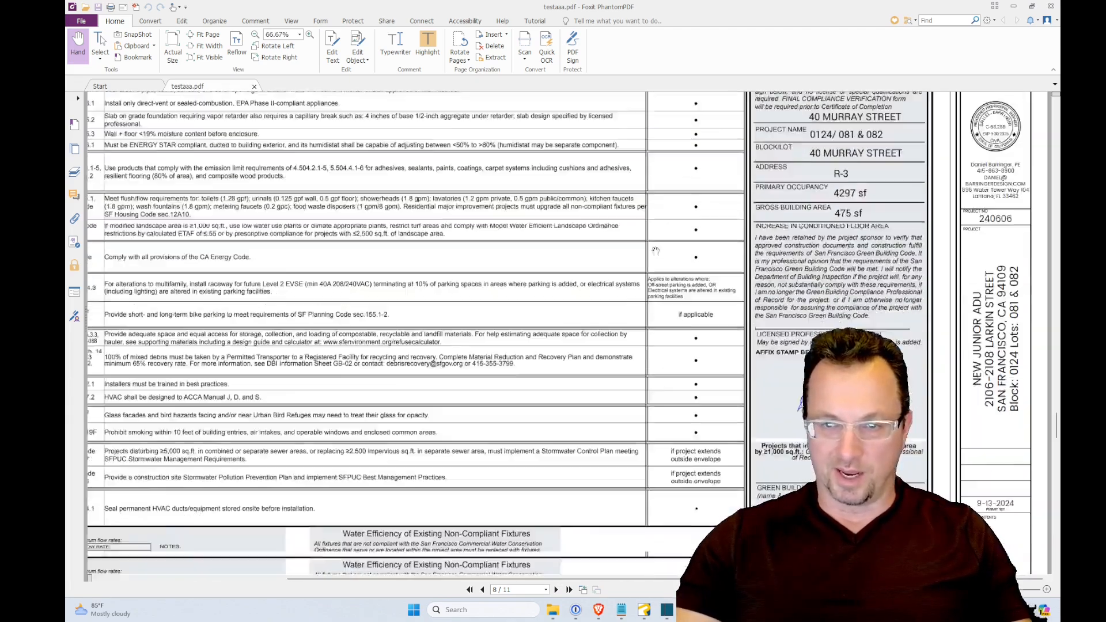
{"action": "scroll", "coordinate": [628, 270], "scroll_direction": "down", "scroll_amount": 4, "text": "ctrl"}
{"action": "scroll", "coordinate": [586, 262], "scroll_direction": "up", "scroll_amount": 3, "text": "ctrl"}
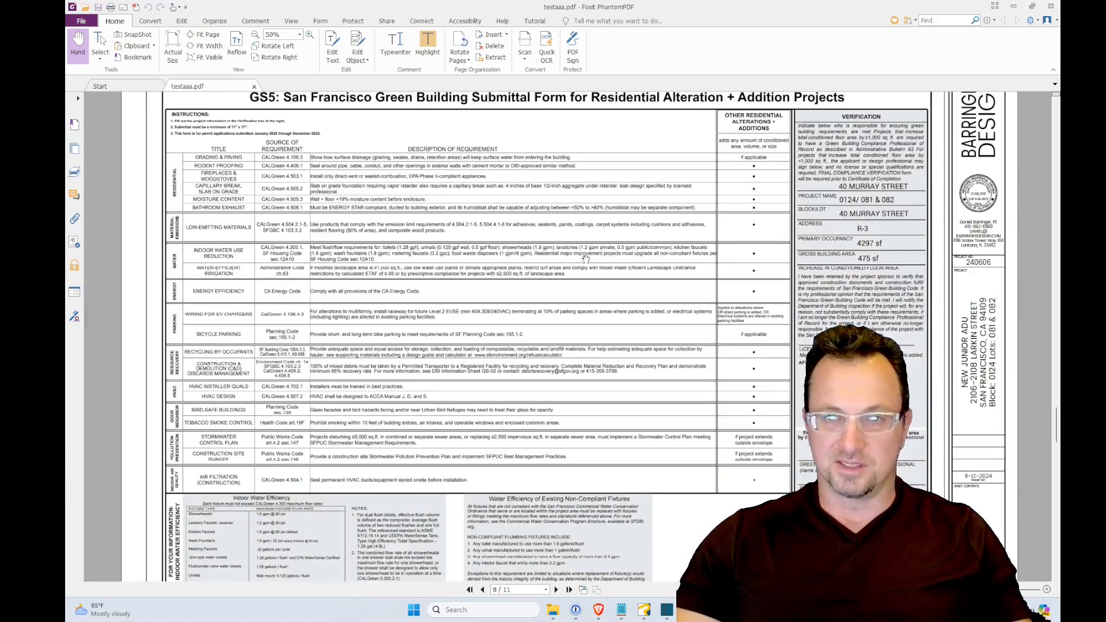
{"action": "scroll", "coordinate": [490, 438], "scroll_direction": "down", "scroll_amount": 1}
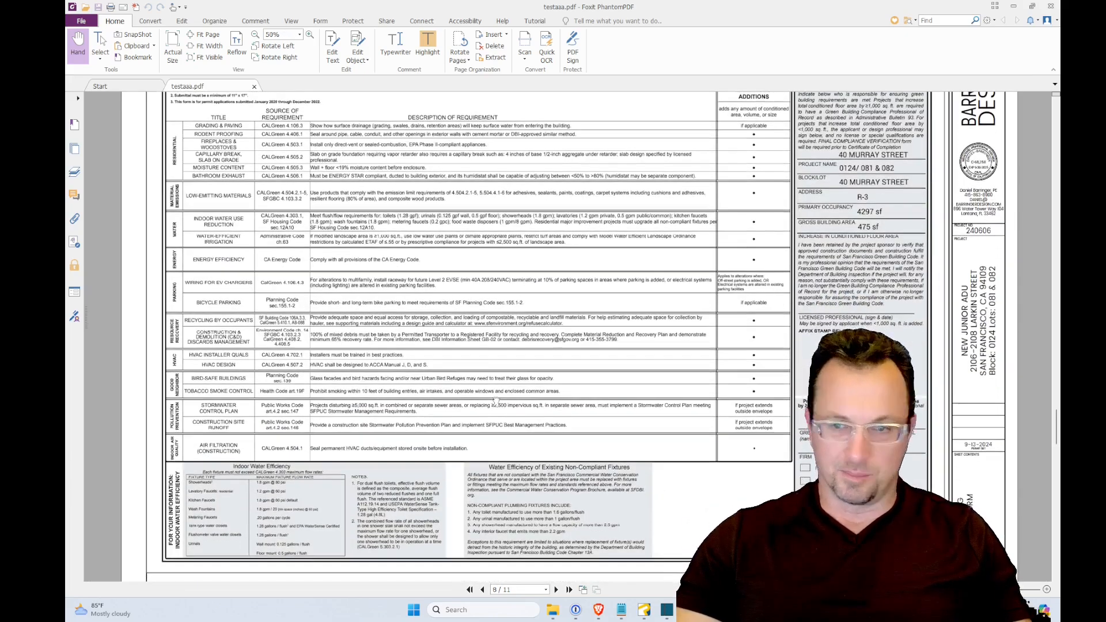
{"action": "scroll", "coordinate": [496, 401], "scroll_direction": "up", "scroll_amount": 3}
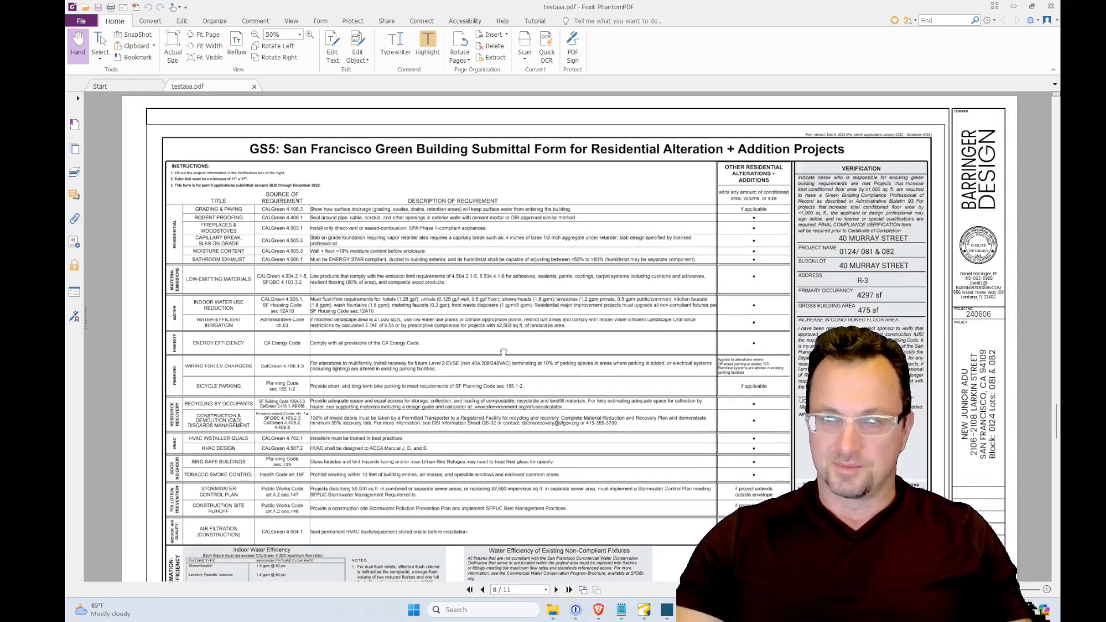
Examine the text sharpness of the Certificate of Compliance energy report tables on page 6, at up to 1600% zoom.
{"action": "scroll", "coordinate": [514, 327], "scroll_direction": "down", "scroll_amount": 1, "text": "ctrl"}
{"action": "scroll", "coordinate": [521, 317], "scroll_direction": "up", "scroll_amount": 4}
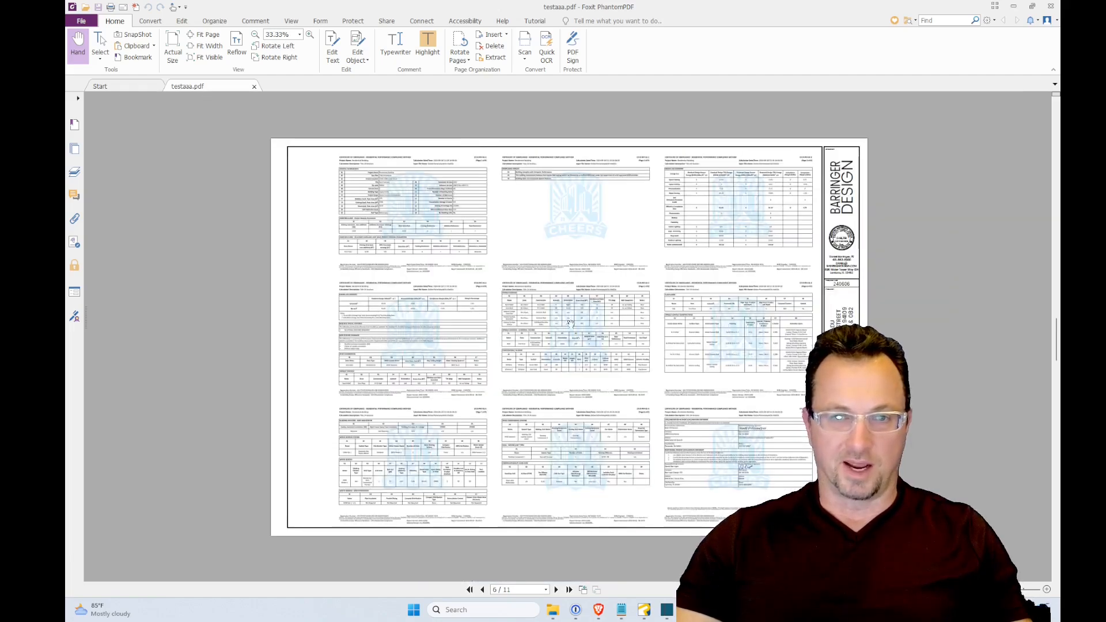
{"action": "scroll", "coordinate": [570, 324], "scroll_direction": "up", "scroll_amount": 8, "text": "ctrl"}
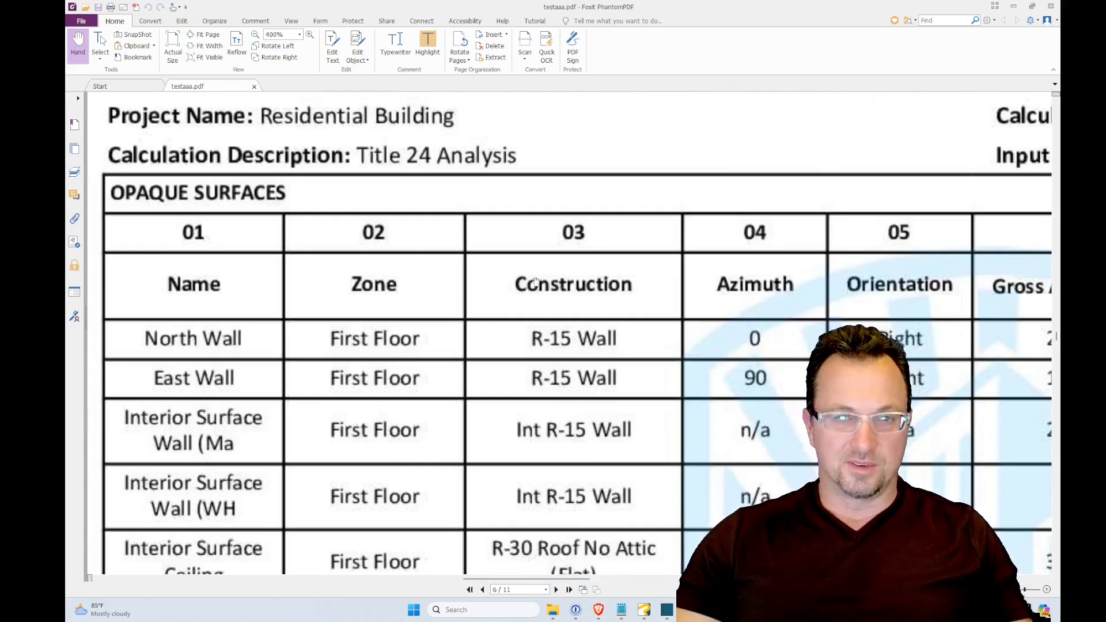
{"action": "scroll", "coordinate": [536, 282], "scroll_direction": "up", "scroll_amount": 3, "text": "ctrl"}
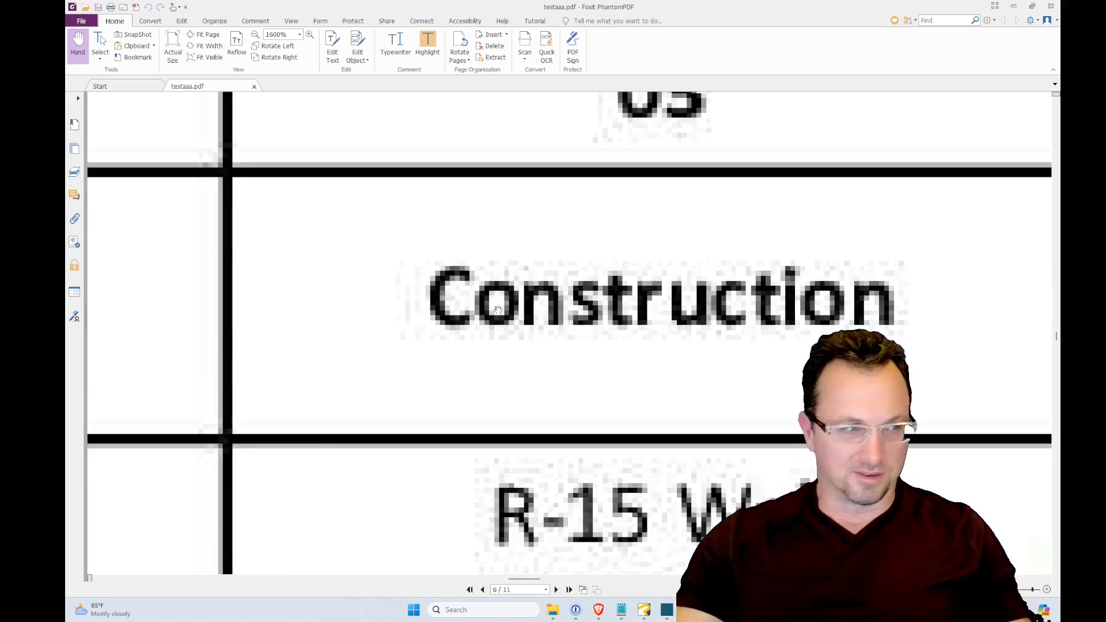
{"action": "scroll", "coordinate": [598, 348], "scroll_direction": "down", "scroll_amount": 1, "text": "ctrl"}
{"action": "scroll", "coordinate": [598, 348], "scroll_direction": "down", "scroll_amount": 3, "text": "ctrl"}
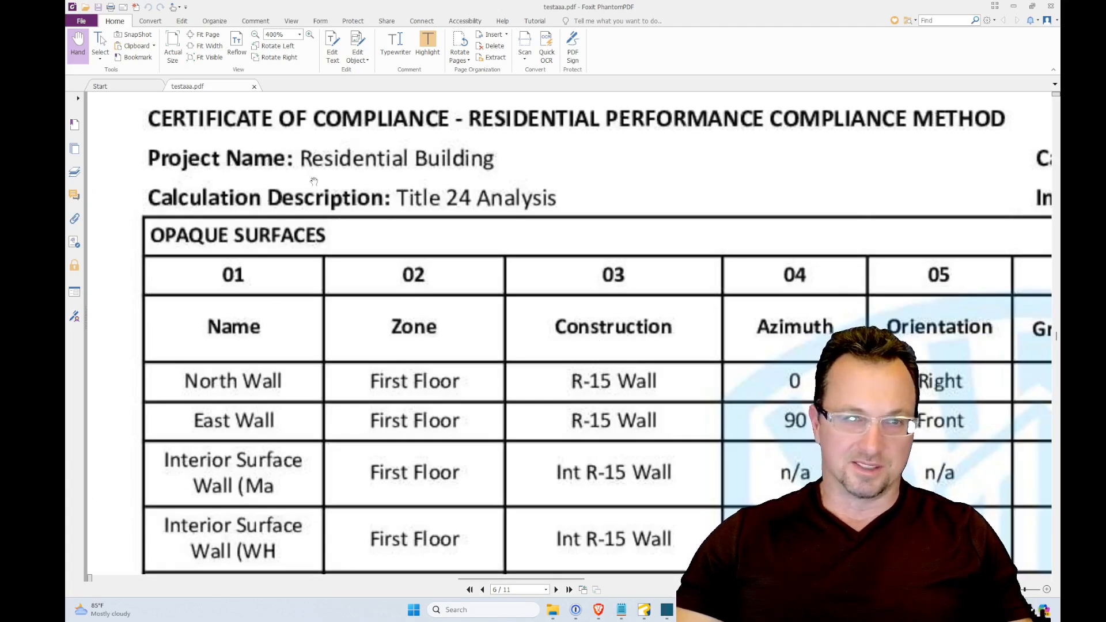
{"action": "scroll", "coordinate": [314, 181], "scroll_direction": "up", "scroll_amount": 3, "text": "ctrl"}
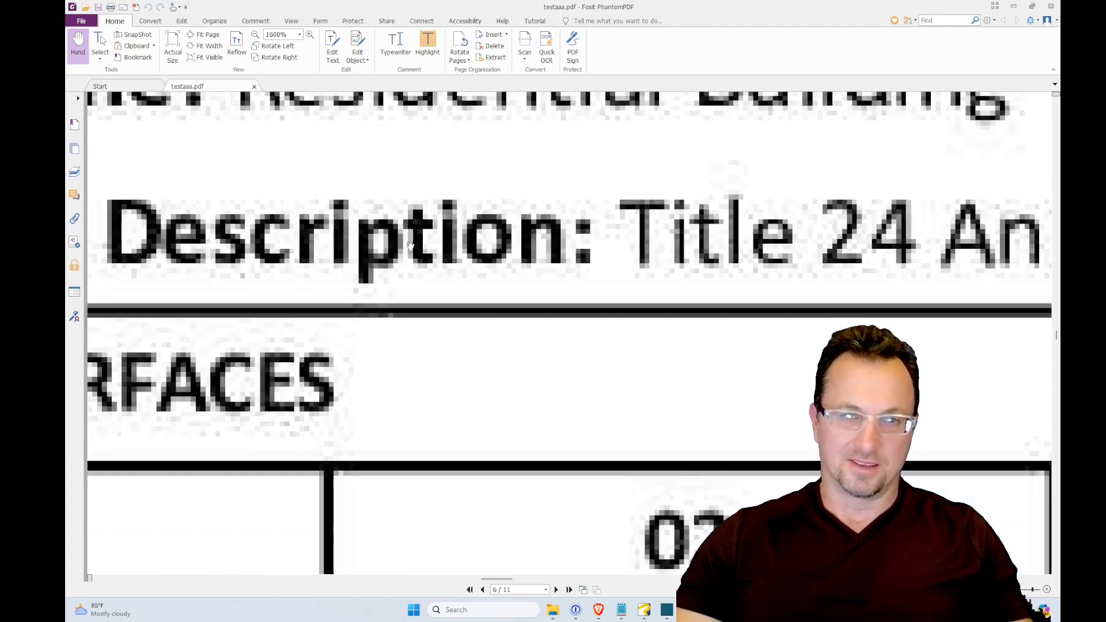
{"action": "scroll", "coordinate": [410, 246], "scroll_direction": "down", "scroll_amount": 10, "text": "ctrl"}
{"action": "scroll", "coordinate": [511, 300], "scroll_direction": "down", "scroll_amount": 2, "text": "ctrl"}
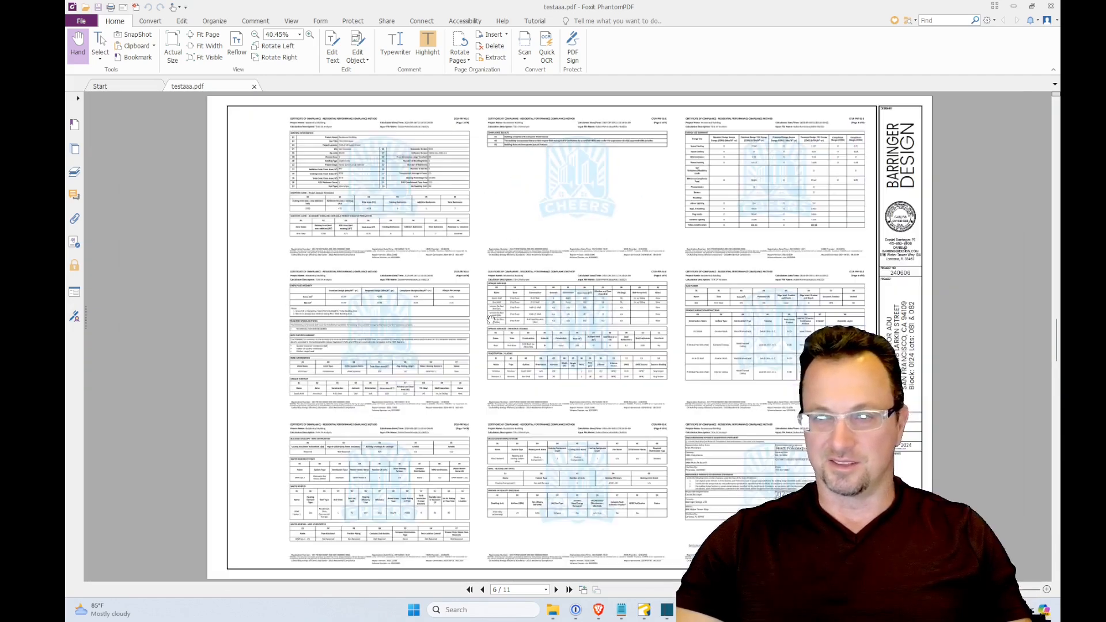
Review the floor plan sheets on pages 4 and 3, and close the PDF viewer to return to progeCAD.
{"action": "scroll", "coordinate": [612, 292], "scroll_direction": "up", "scroll_amount": 3}
{"action": "scroll", "coordinate": [612, 293], "scroll_direction": "up", "scroll_amount": 3}
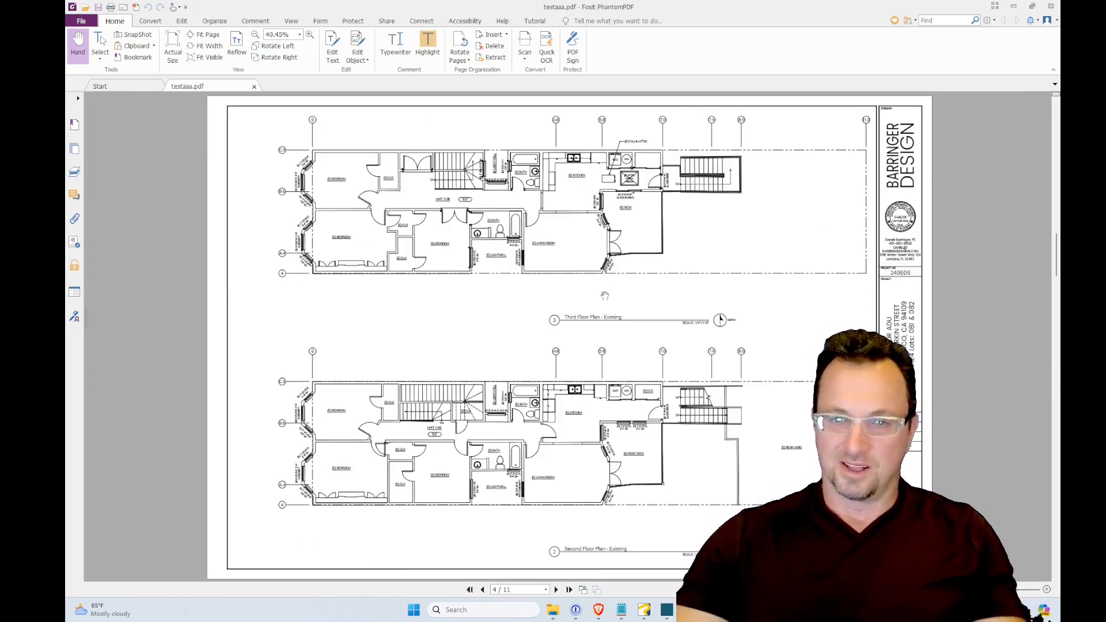
{"action": "scroll", "coordinate": [619, 272], "scroll_direction": "up", "scroll_amount": 3}
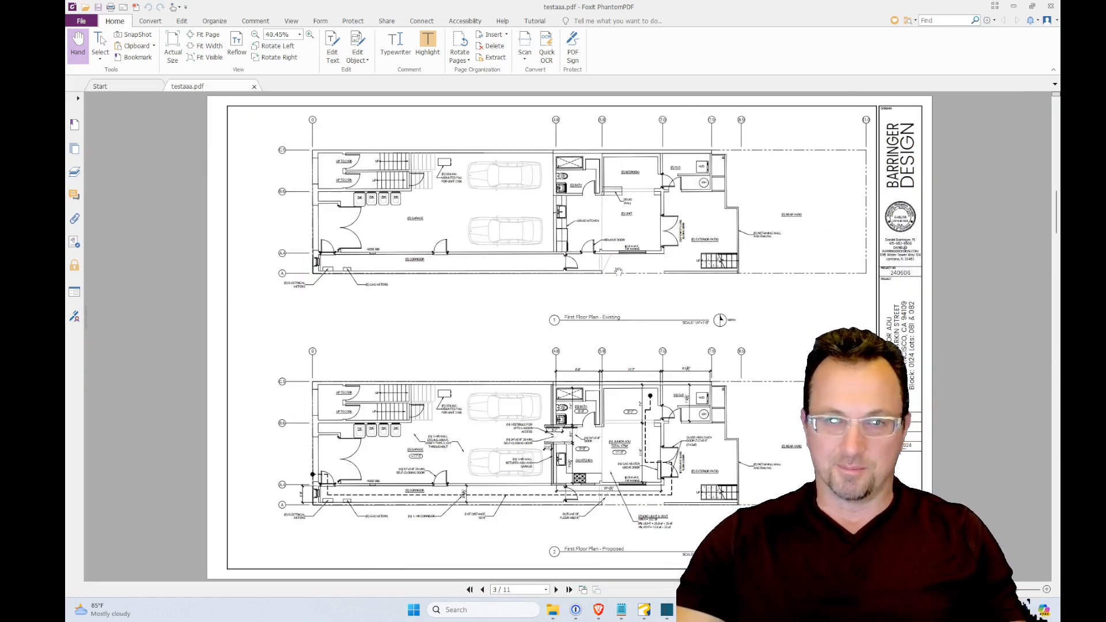
{"action": "left_click", "coordinate": [1051, 6]}
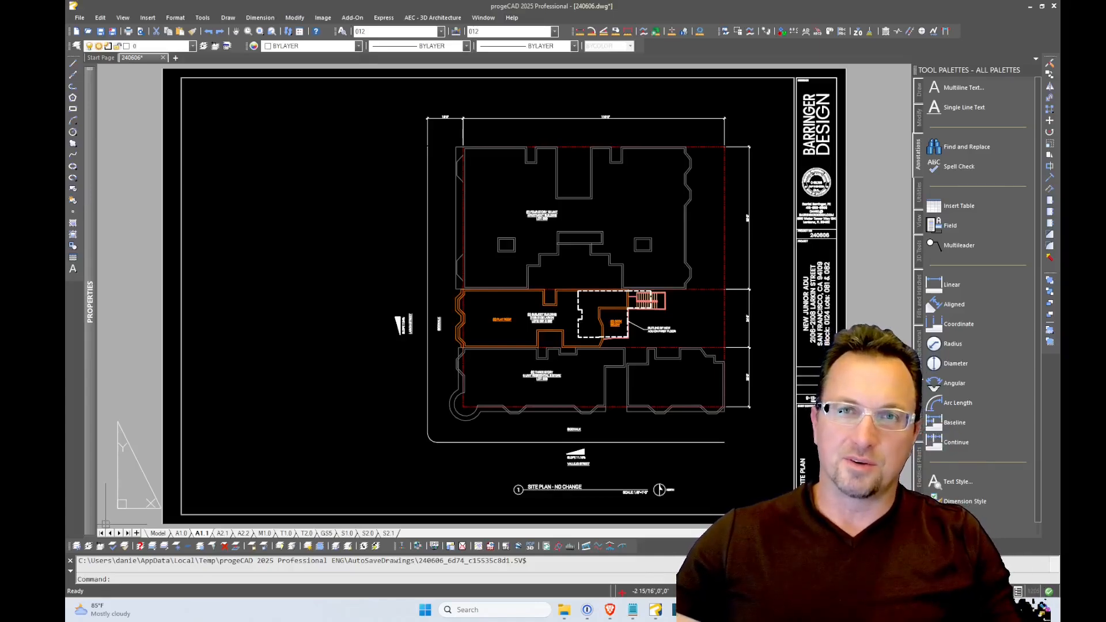